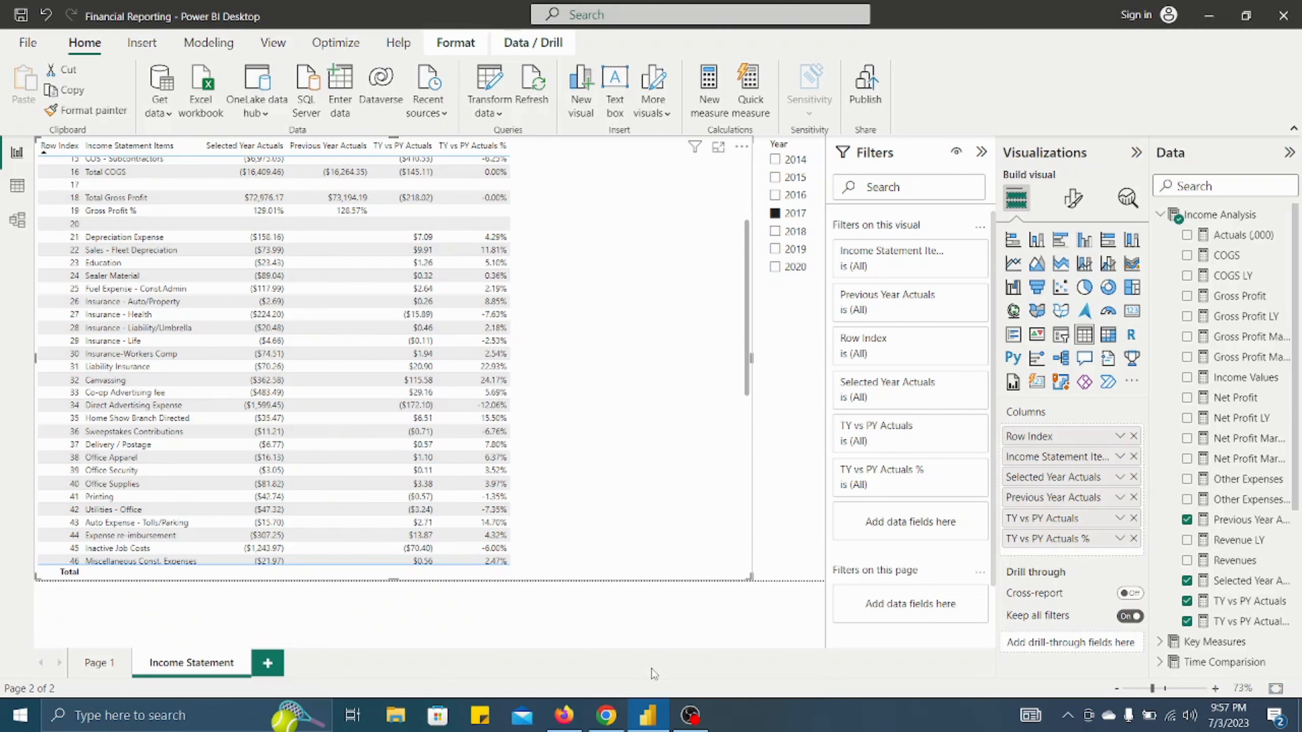
- Duplicate the Income Statement report page and rename the copy Balance Sheet
left_click(16, 221)
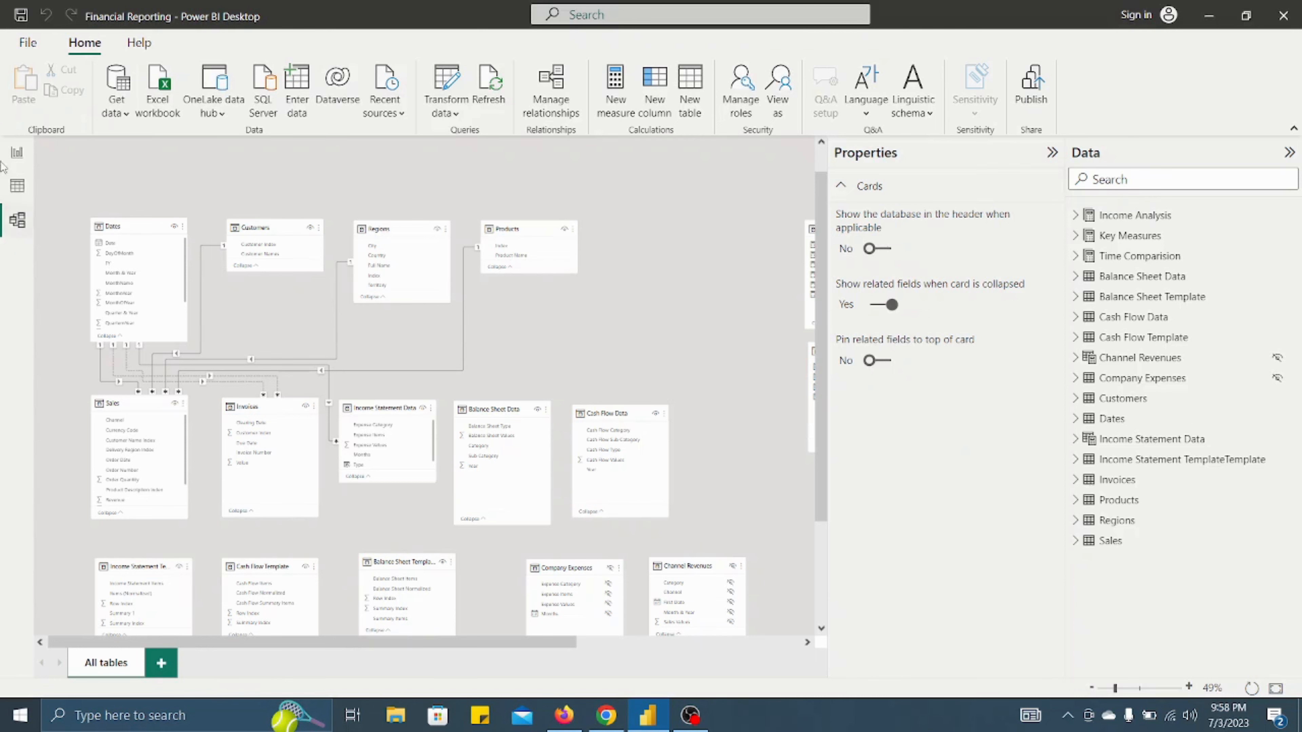
left_click(17, 154)
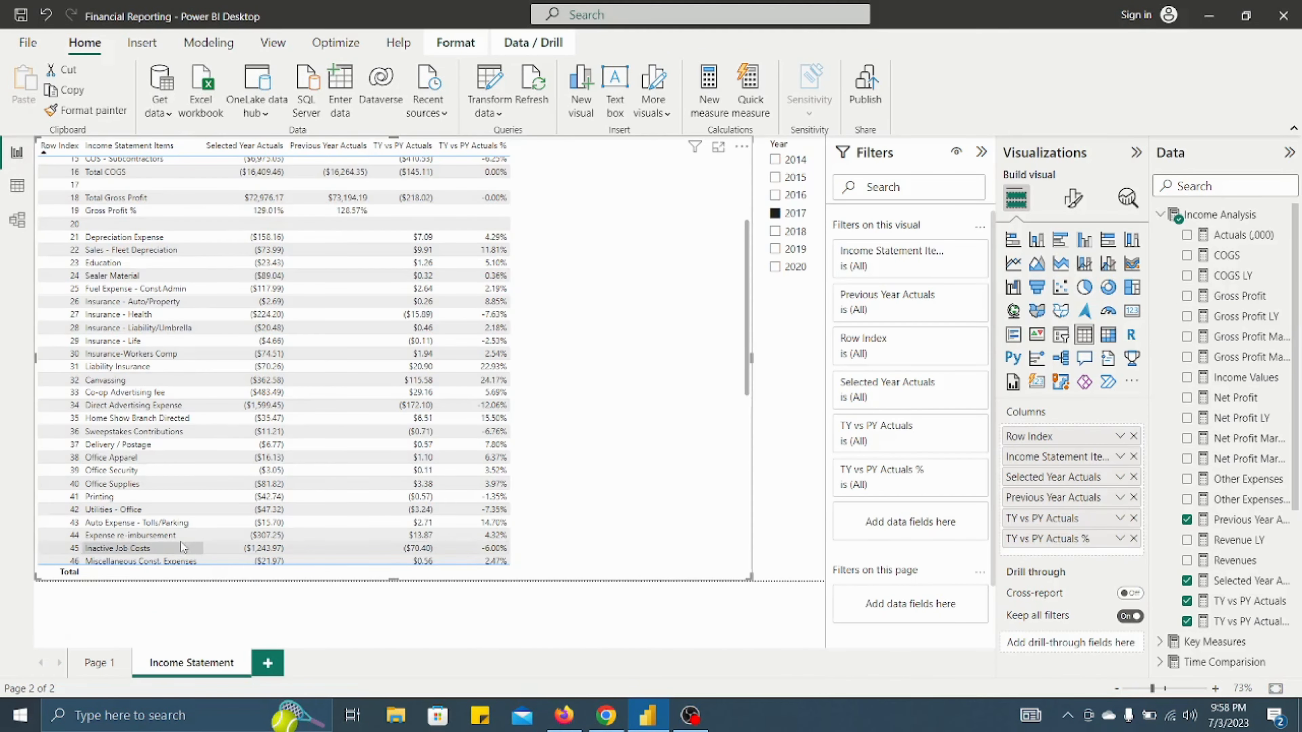
right_click(207, 669)
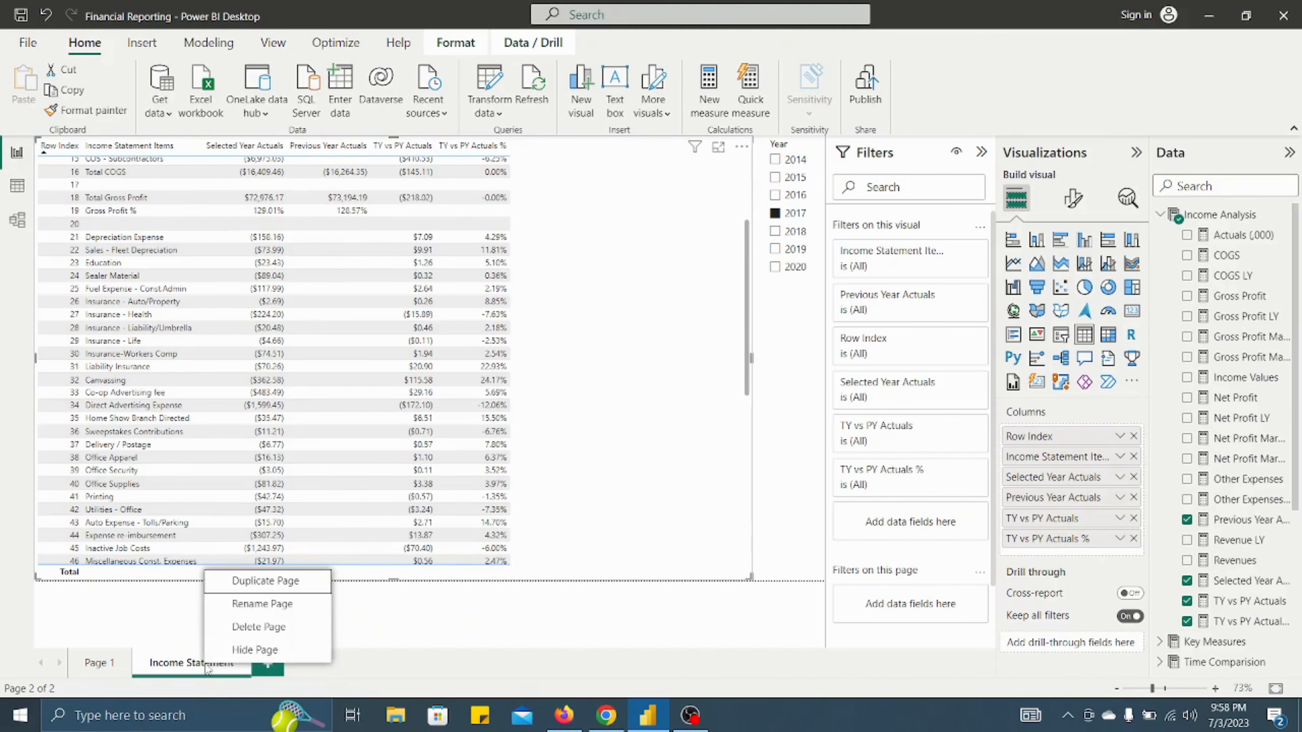
left_click(254, 579)
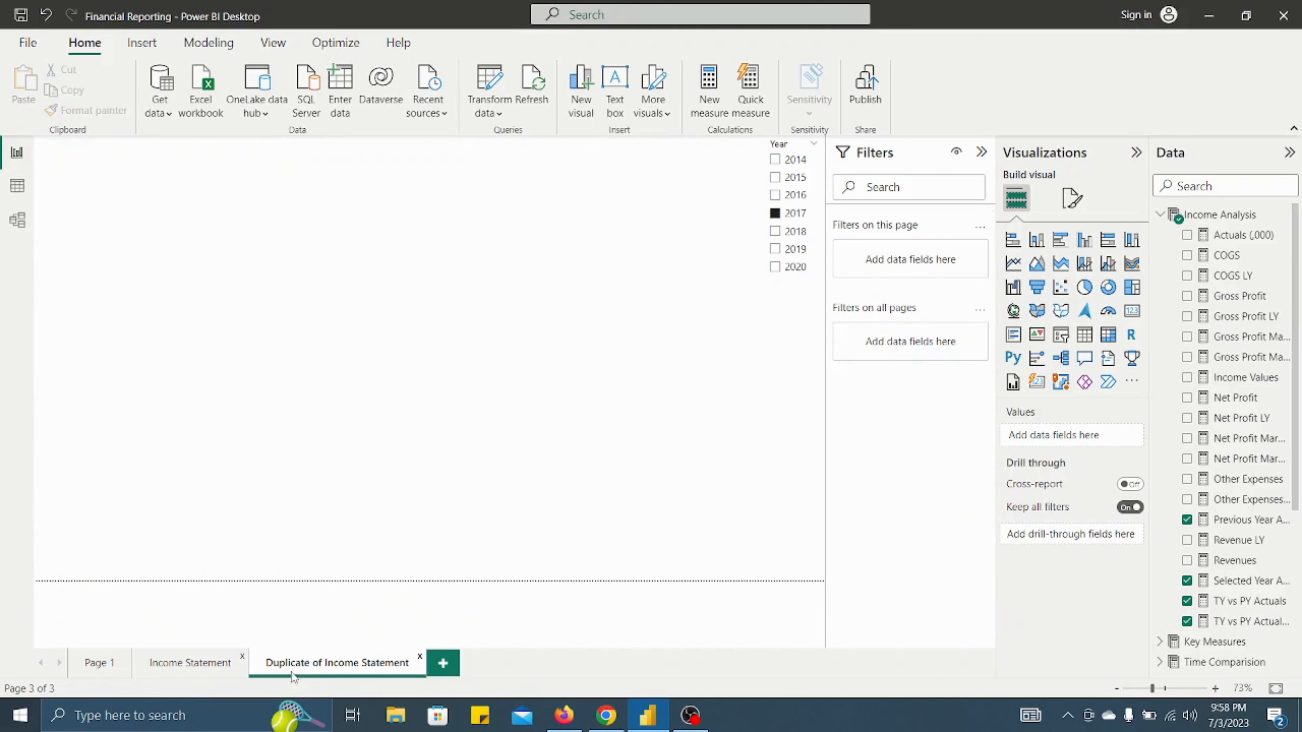
right_click(297, 664)
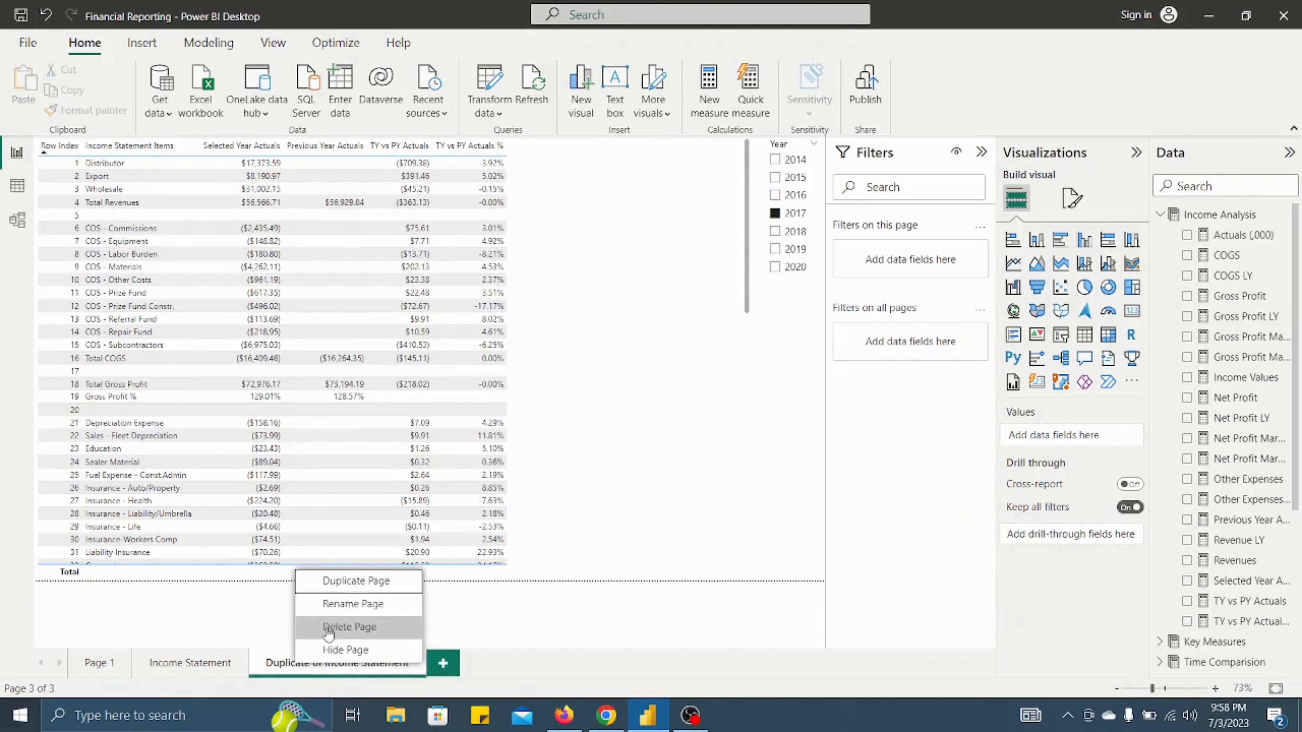
left_click(335, 605)
type("Bala")
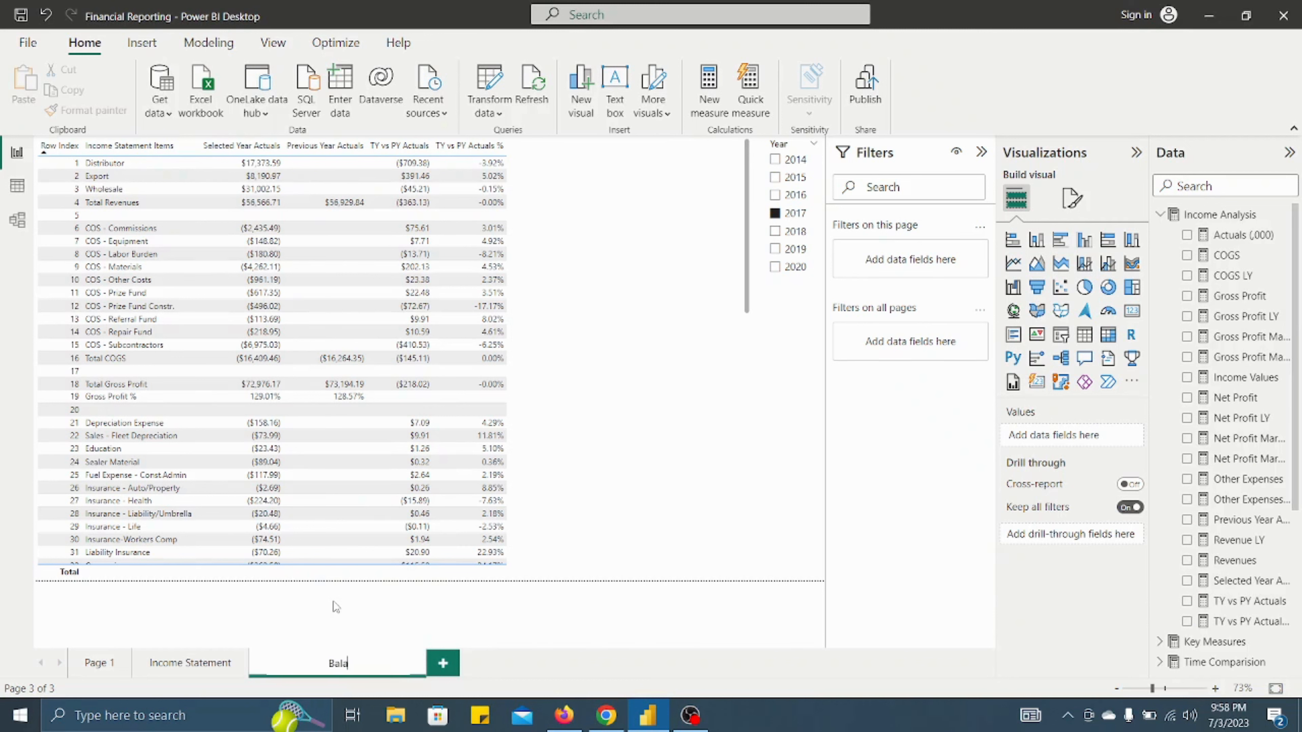
type("nce Sheet")
key("Return")
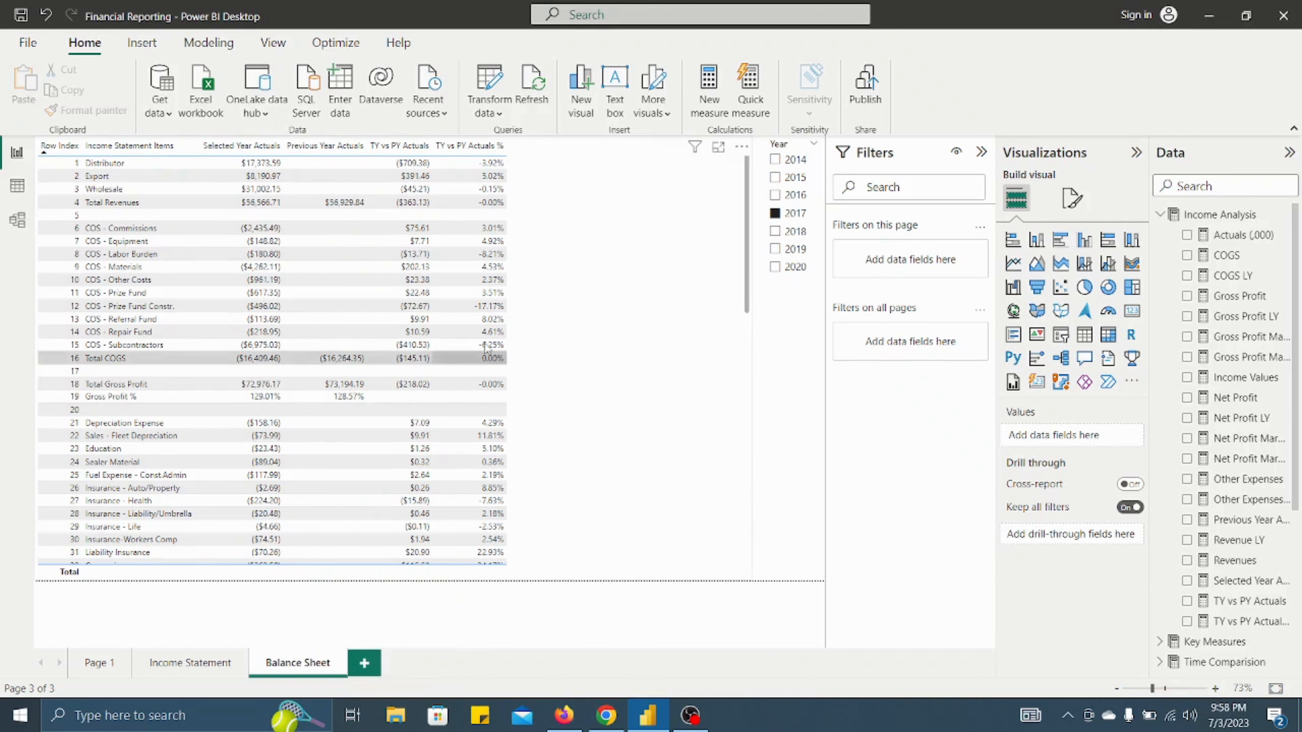
- Delete the income statement table visual from the Balance Sheet page and collapse the Income Analysis field group
left_click(568, 316)
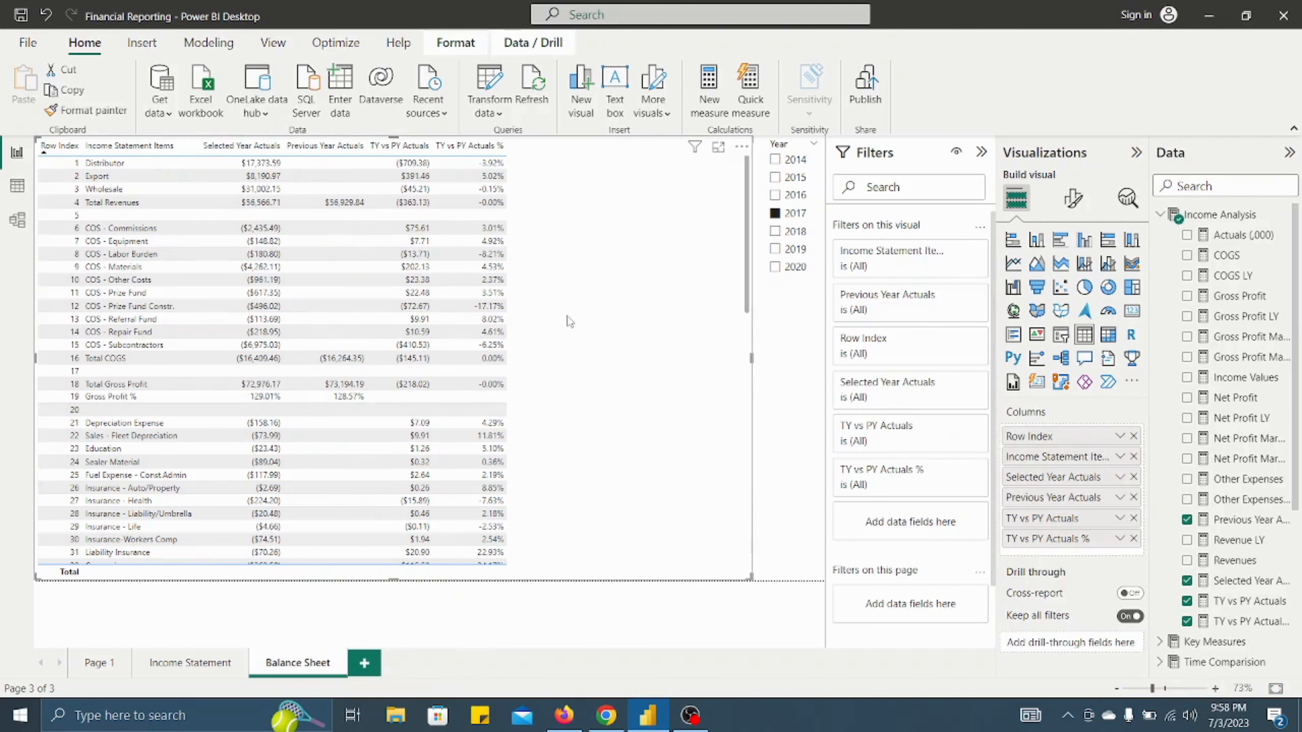
key("Delete")
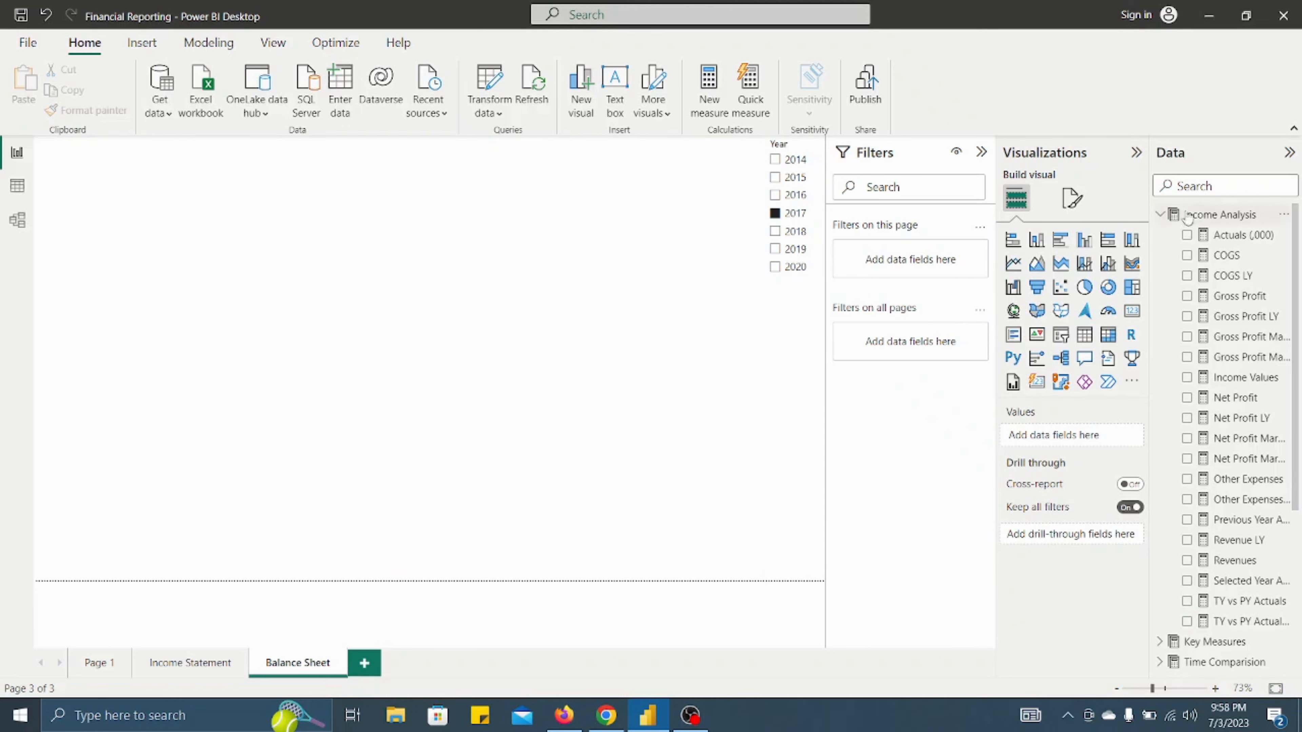
left_click(1160, 215)
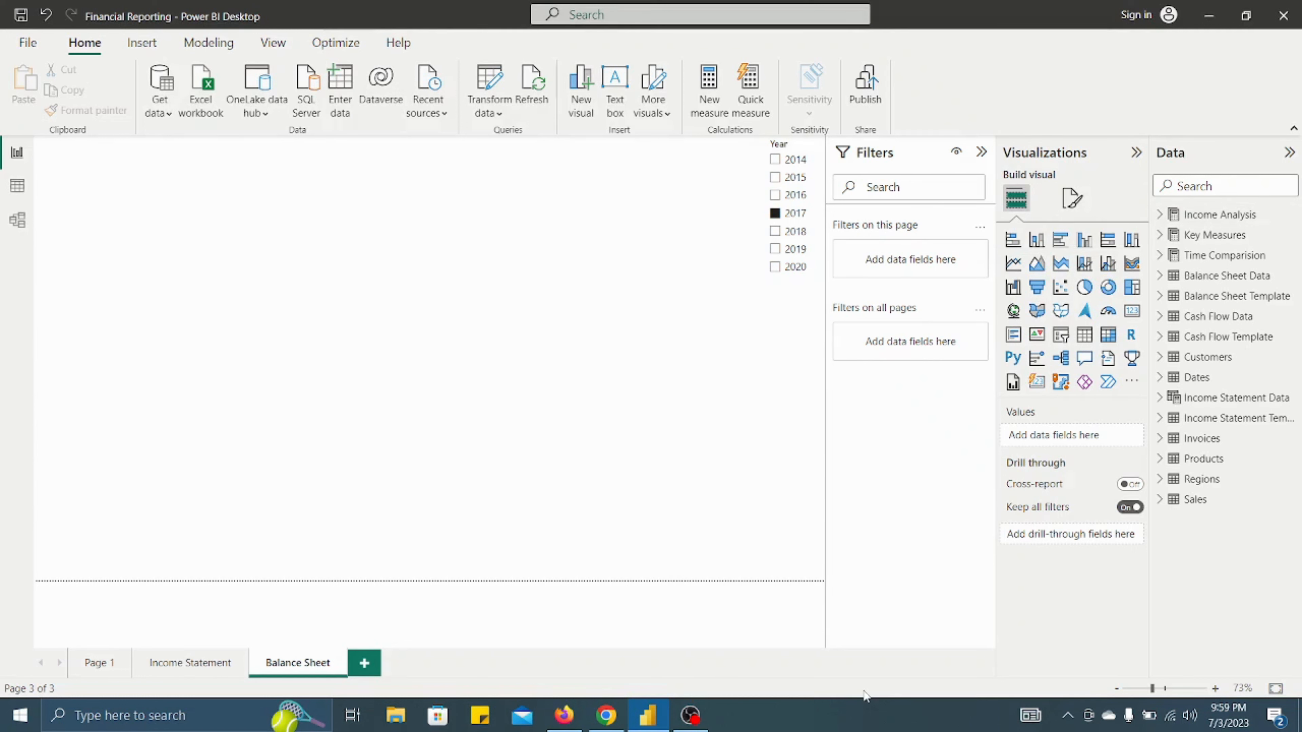
- Create and load an empty table named Balance Sheet Analysis
left_click(341, 102)
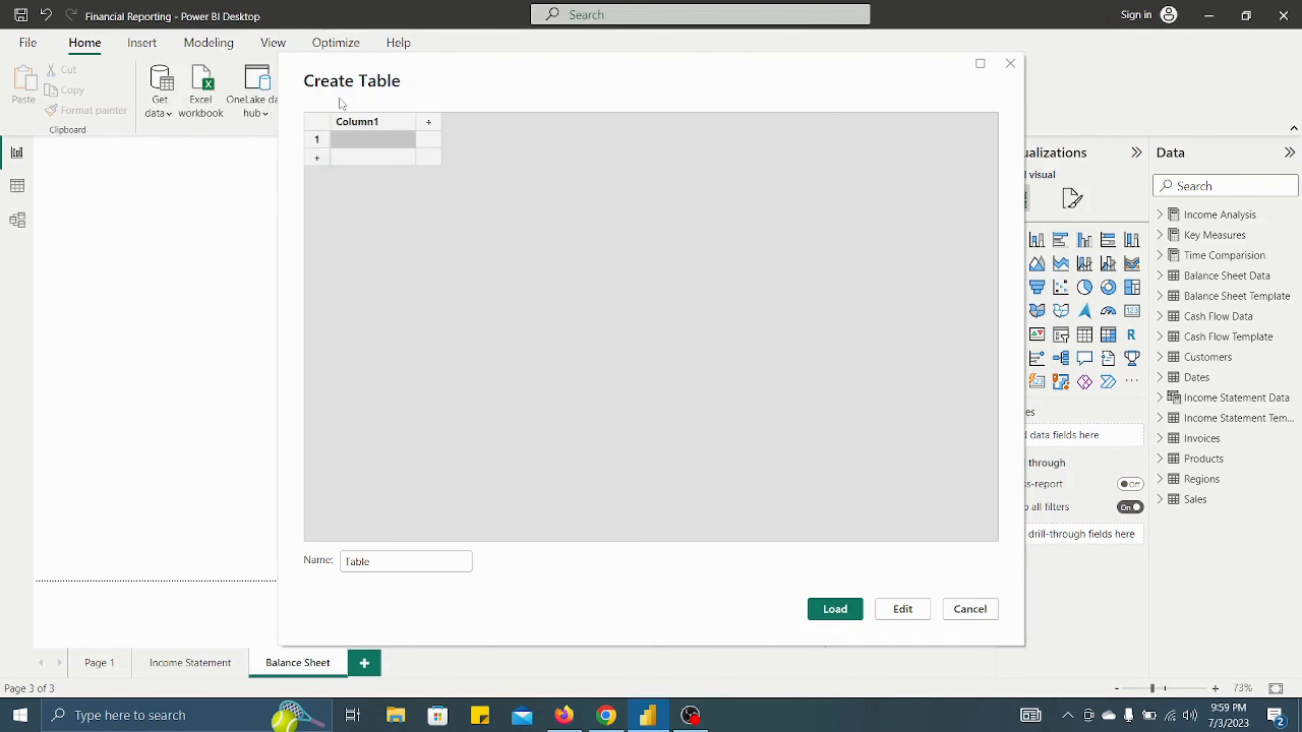
left_click(398, 567)
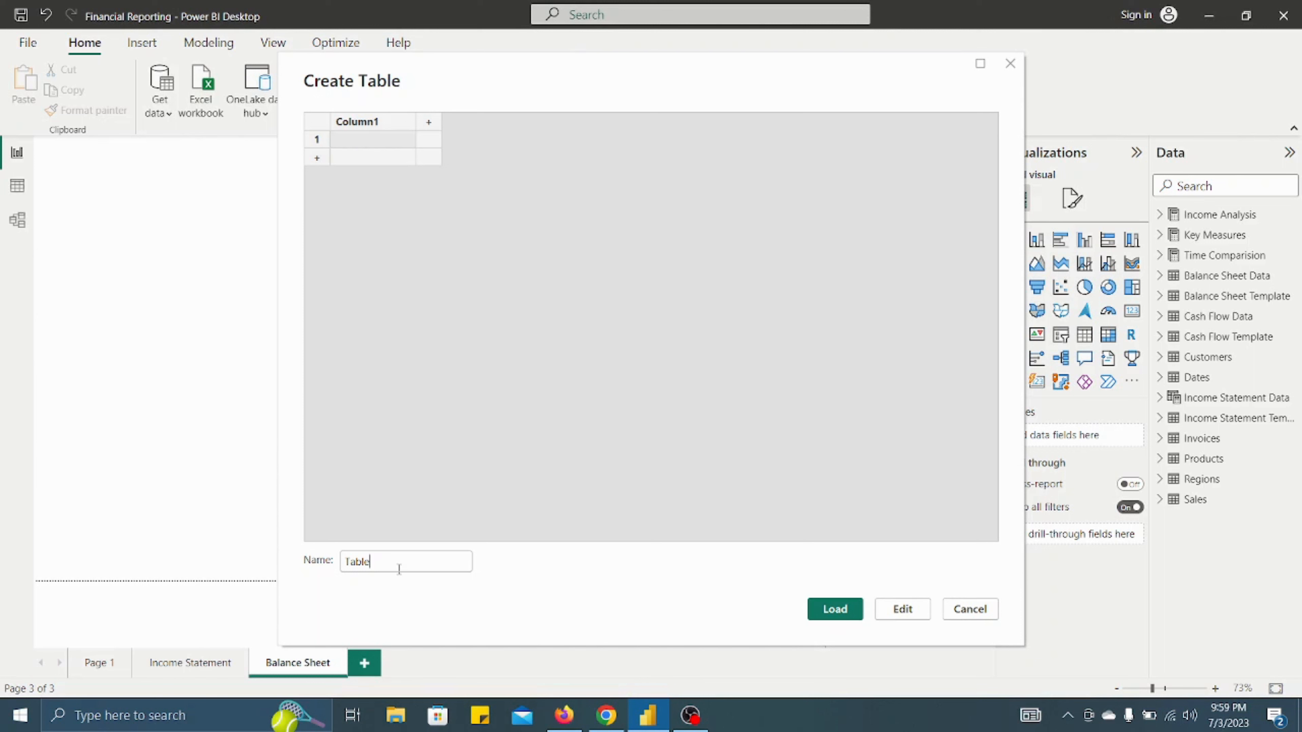
double_click(399, 569)
type("B")
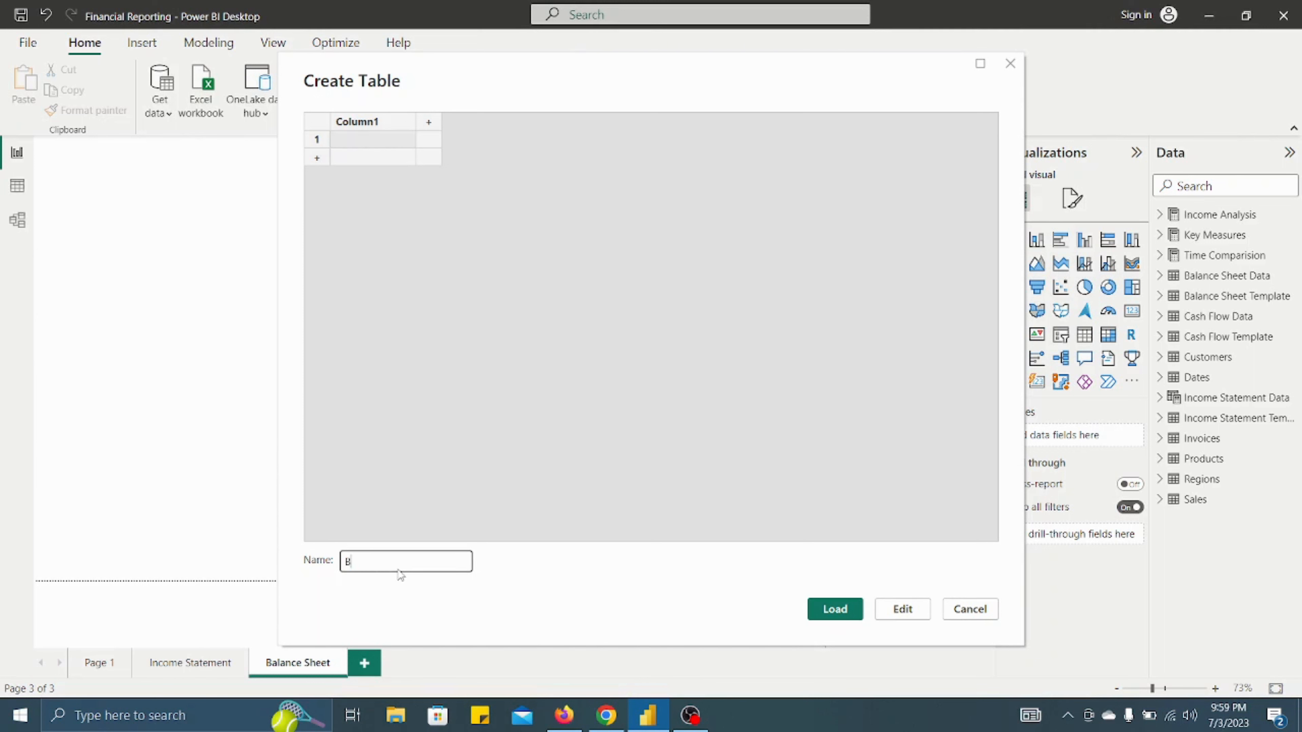
type("alance Sheet Analysis")
key("Return")
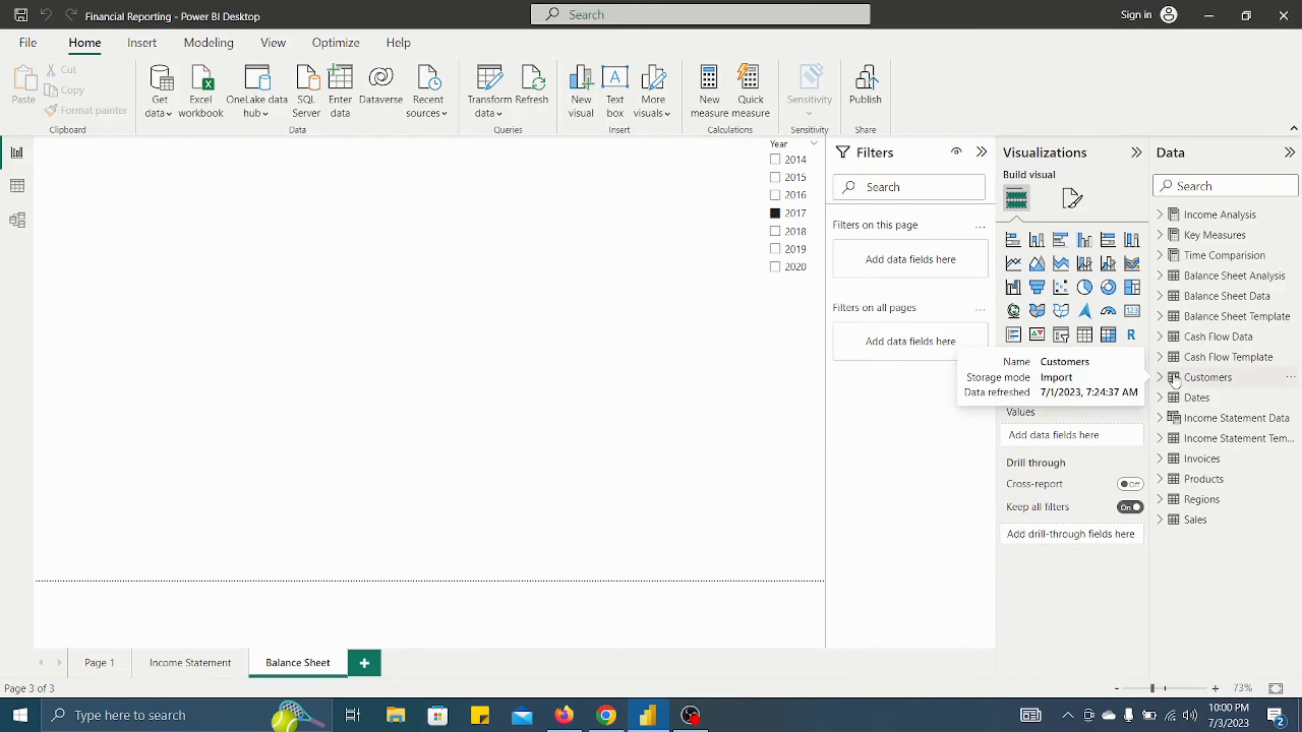
- Start a new measure named BS Values in the Balance Sheet Analysis table
left_click(1166, 279)
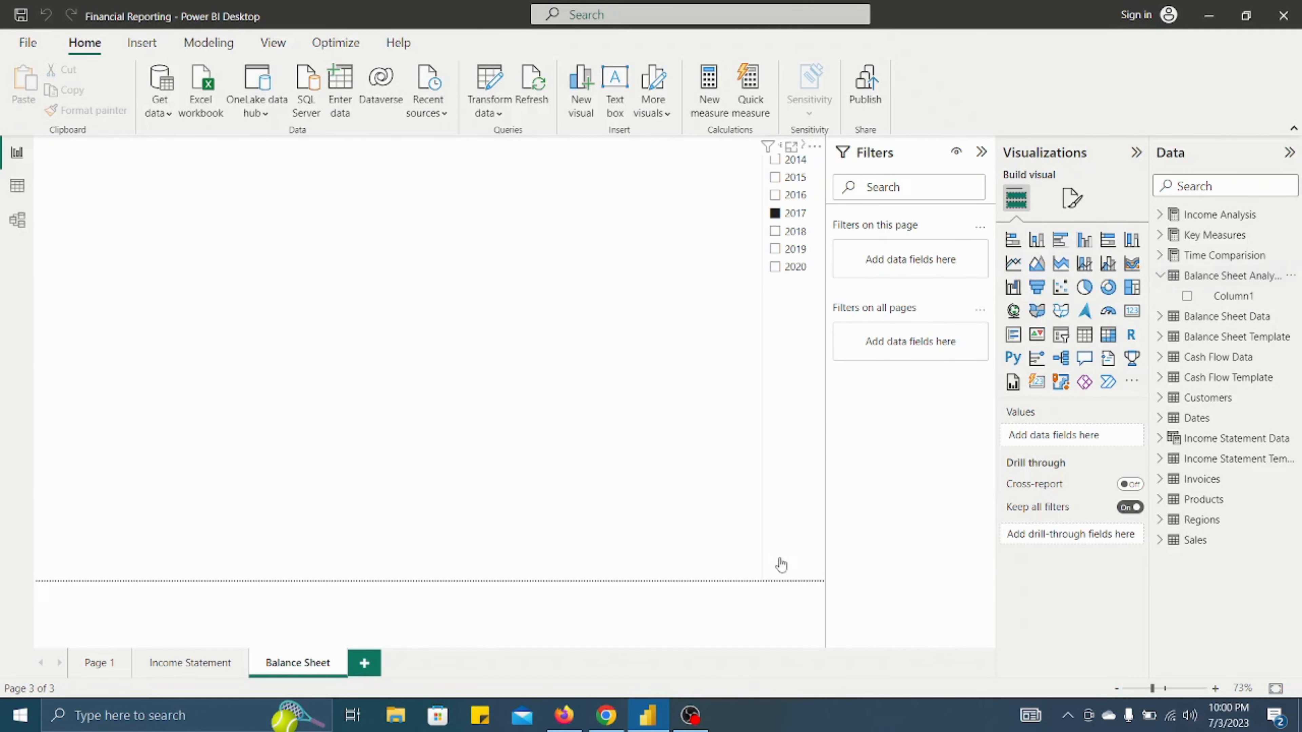
right_click(1207, 279)
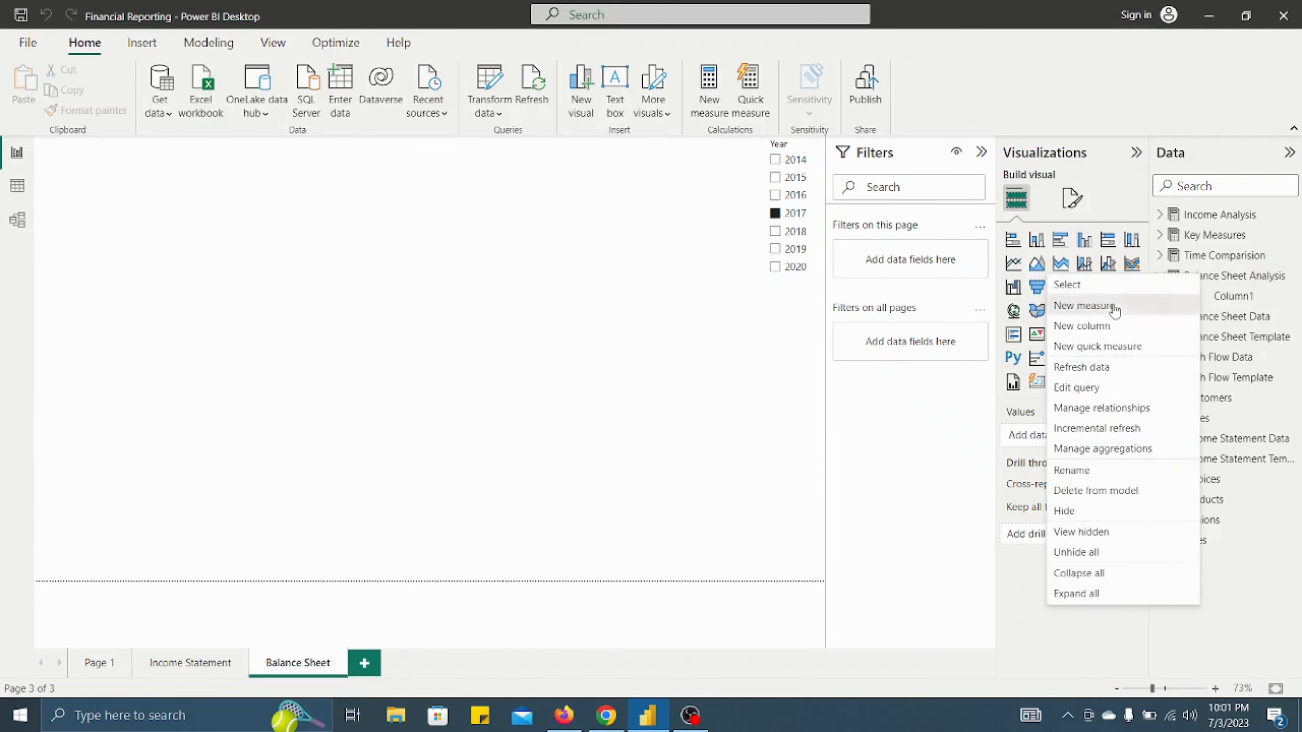
left_click(1113, 307)
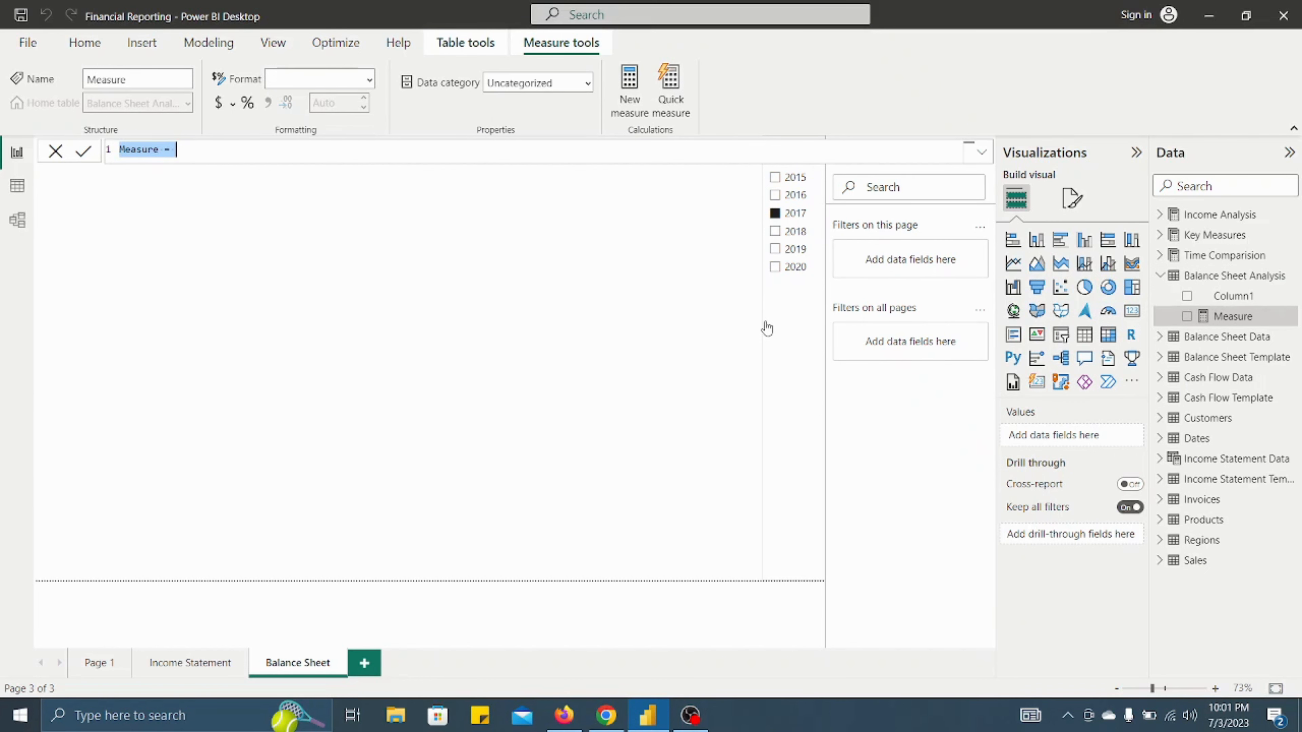
type("BS ")
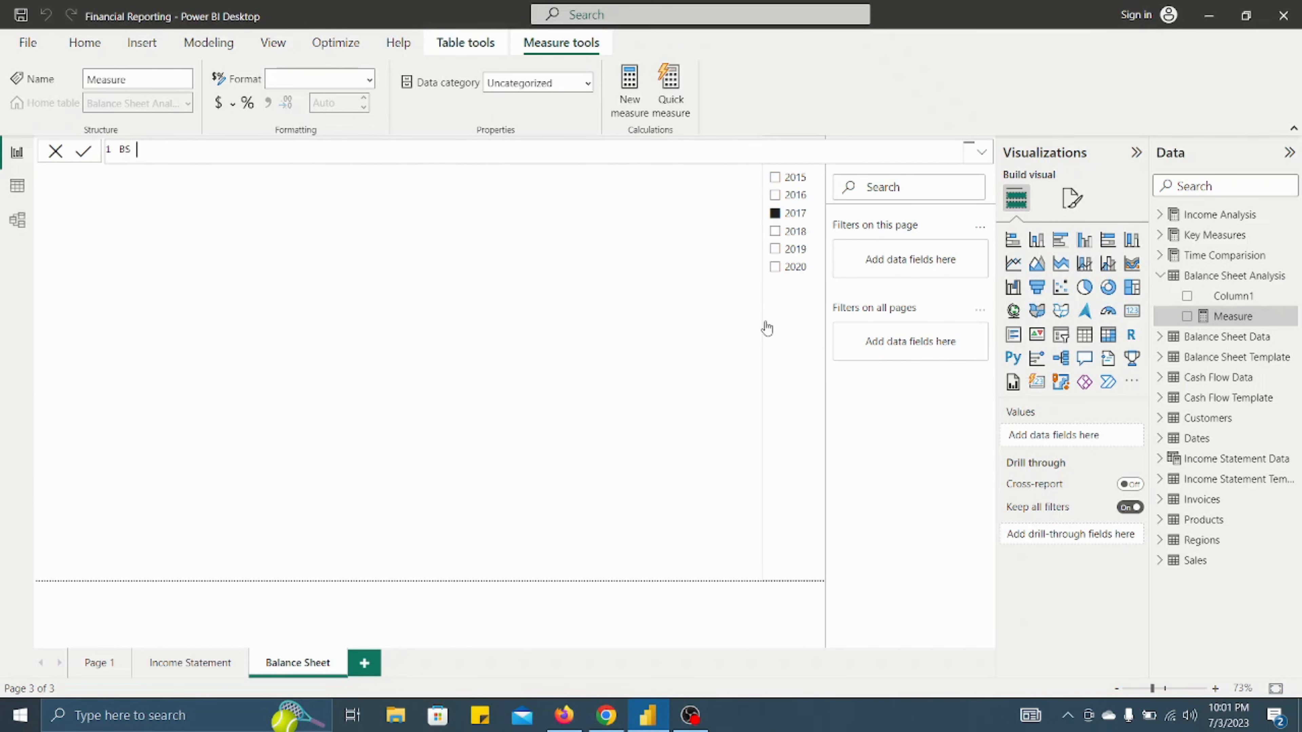
type("Values =")
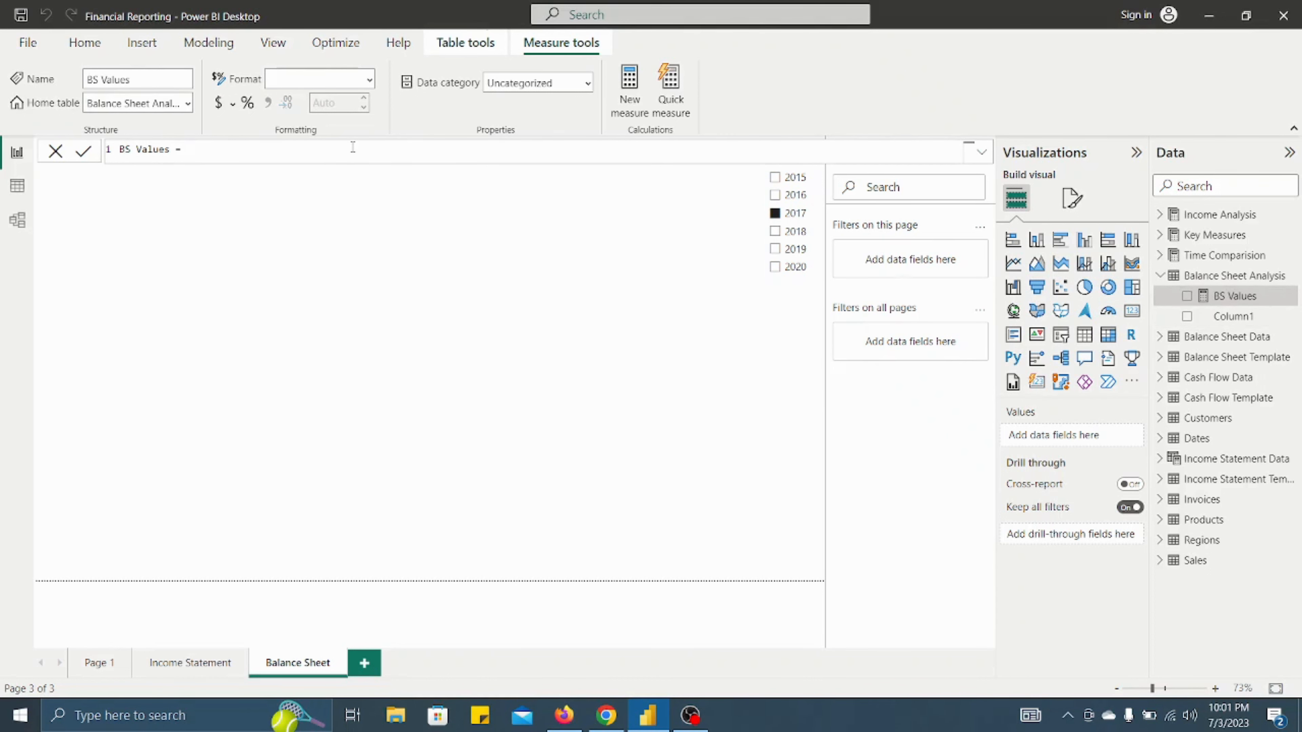
- Begin the BS Values formula with CALCULATE(SUM('Balance Sheet Data'[Balance Sheet Values]), on a new line
key("shift+Return")
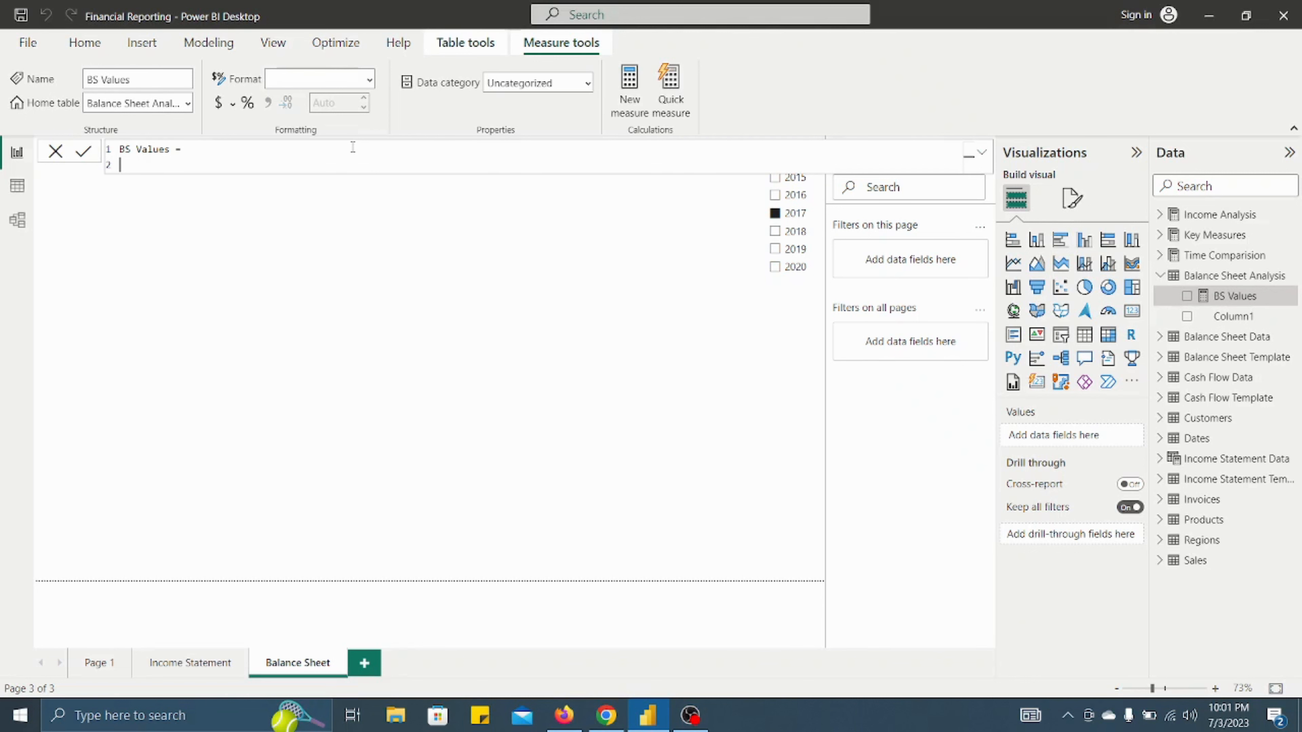
type("Ca")
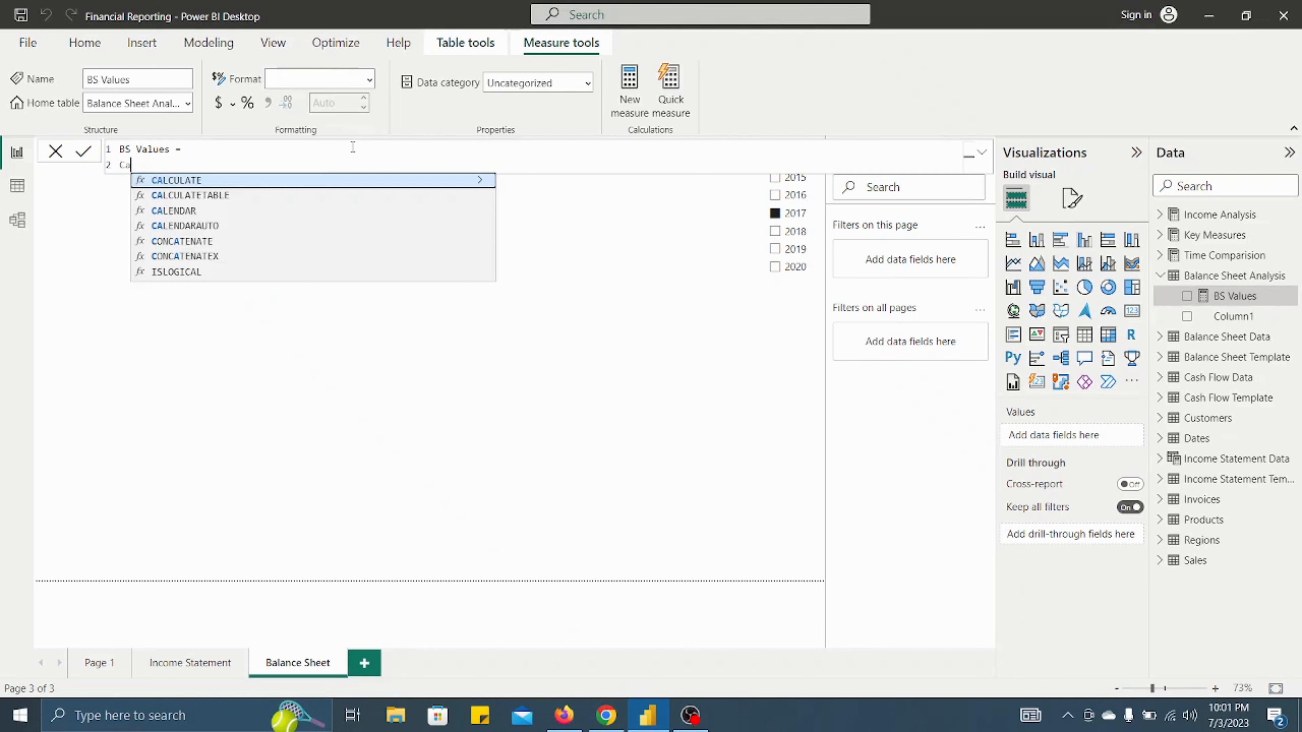
key("Tab")
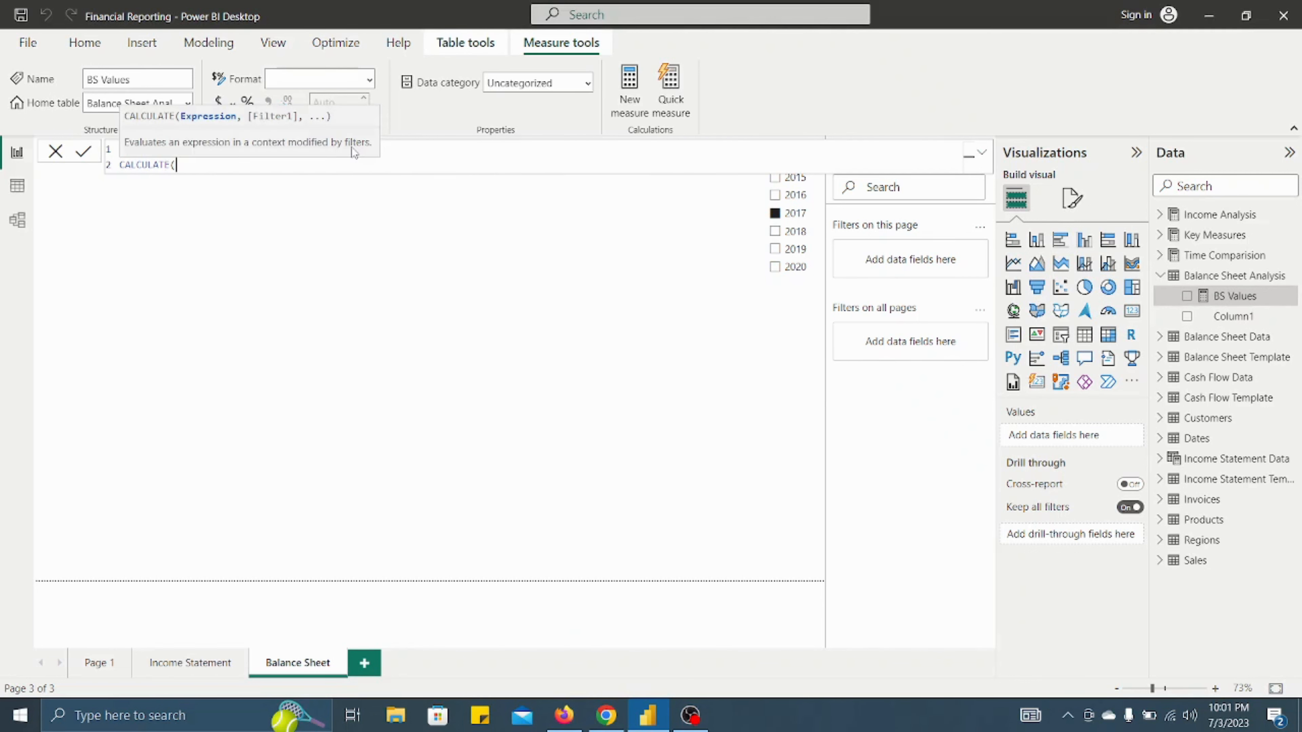
type("Sum")
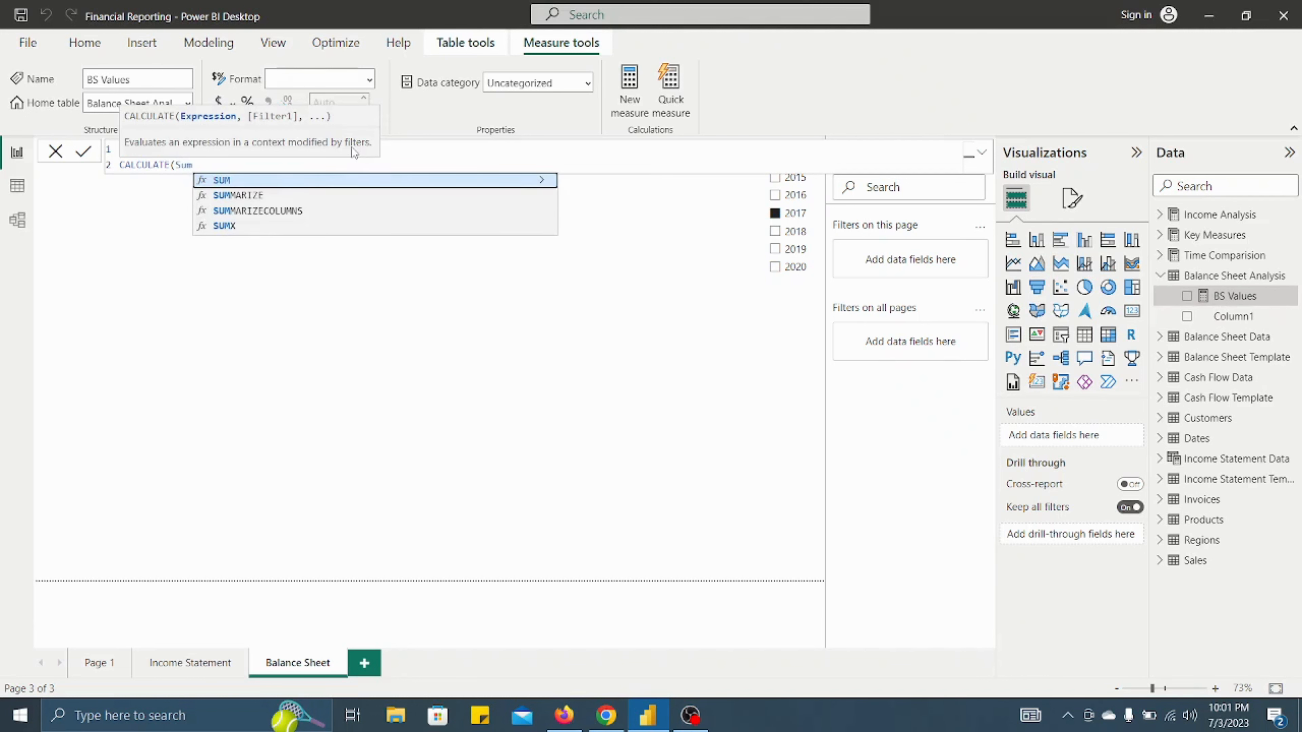
key("Tab")
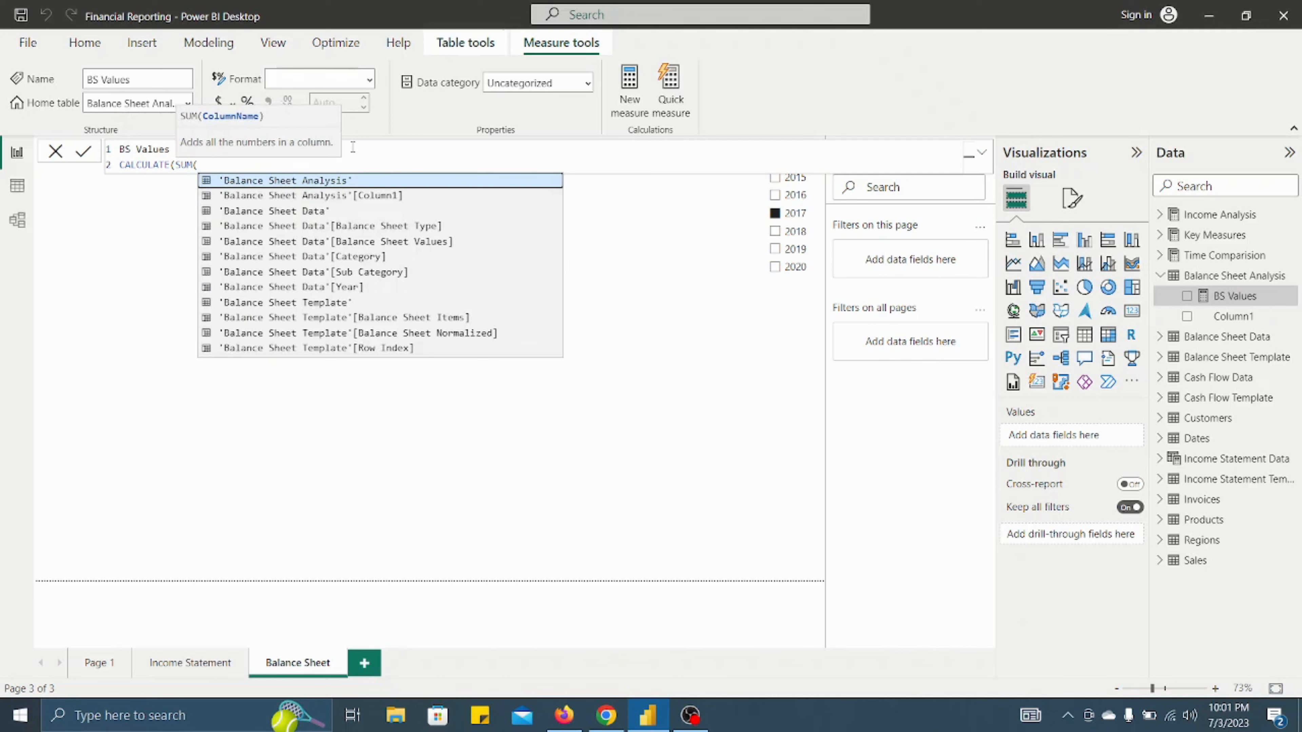
type("val")
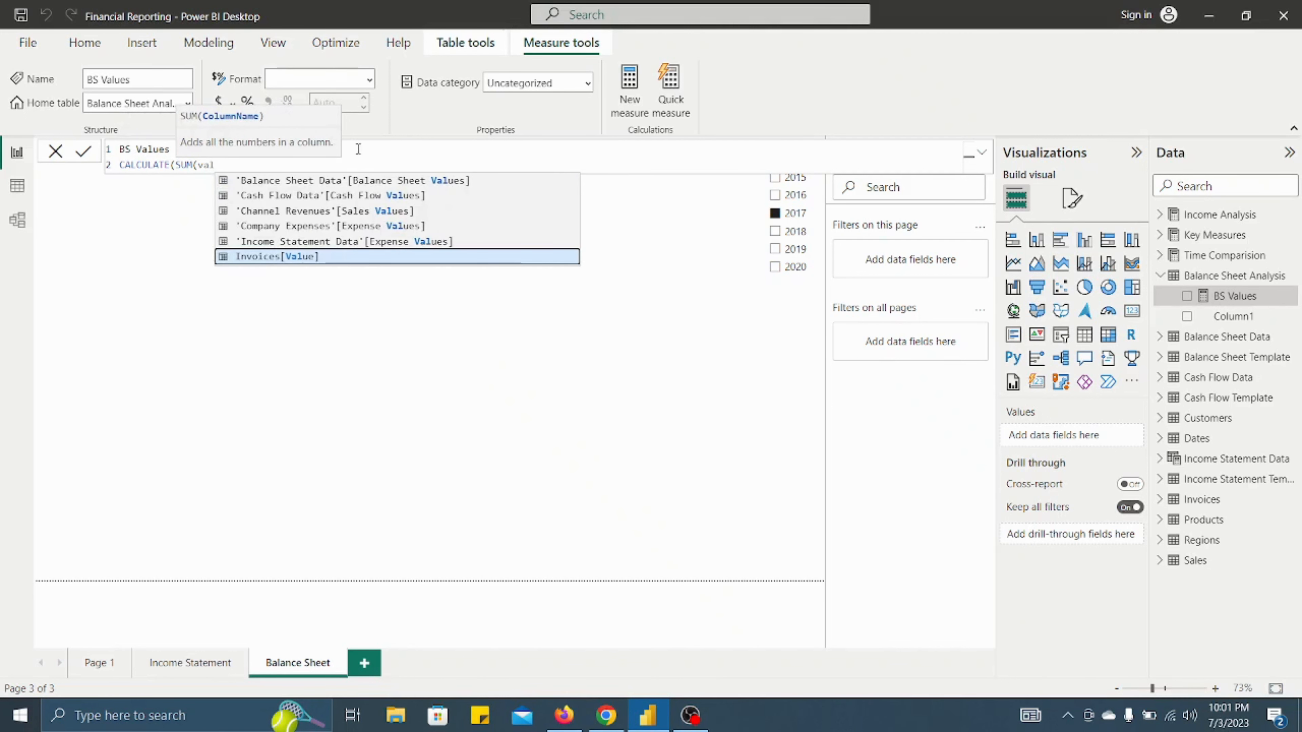
left_click(406, 181)
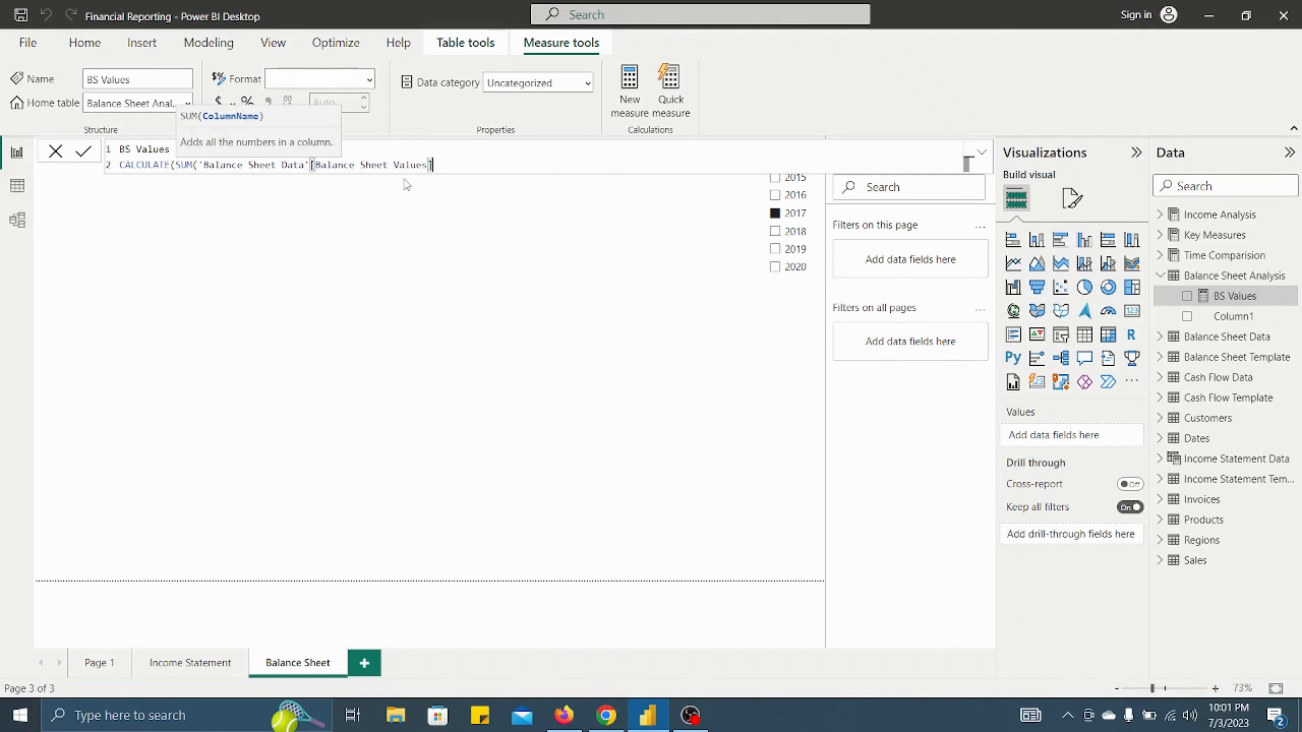
type(")")
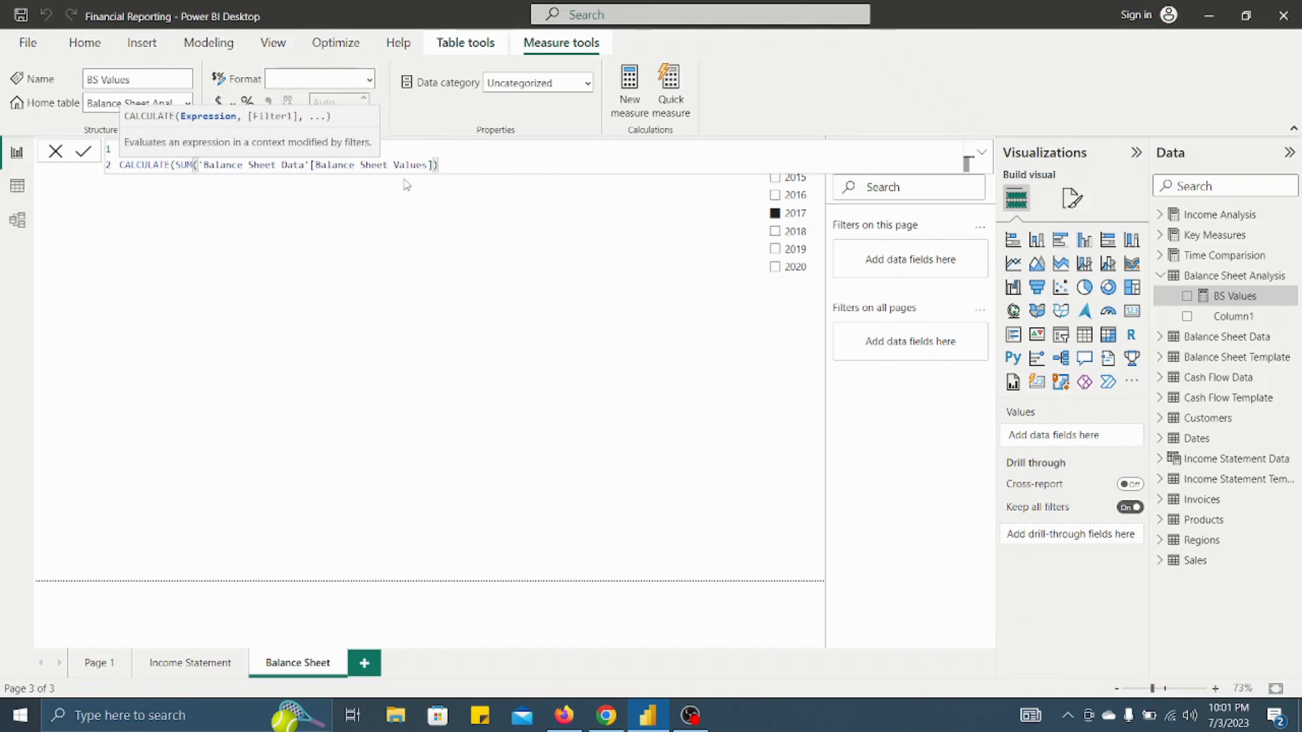
type(",")
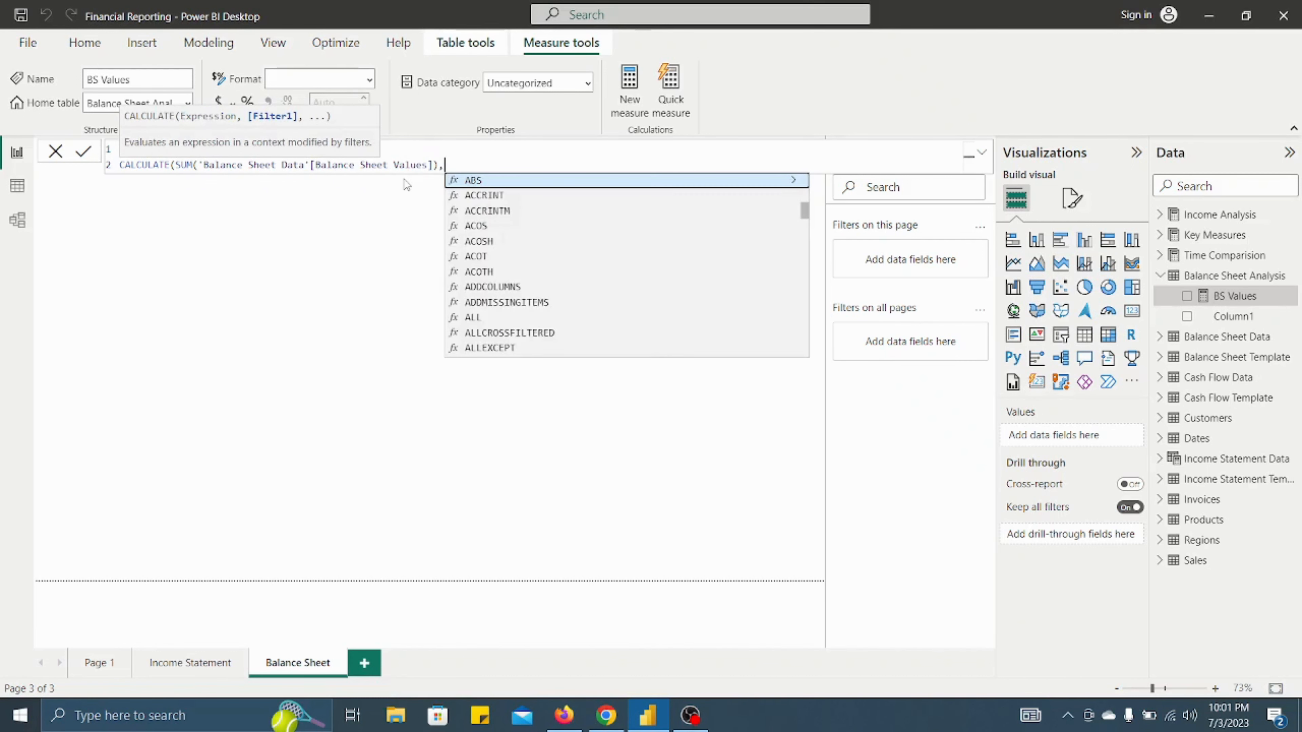
- Add a TREATAS filter argument with VALUES on a new line of the BS Values formula
key("shift+Return")
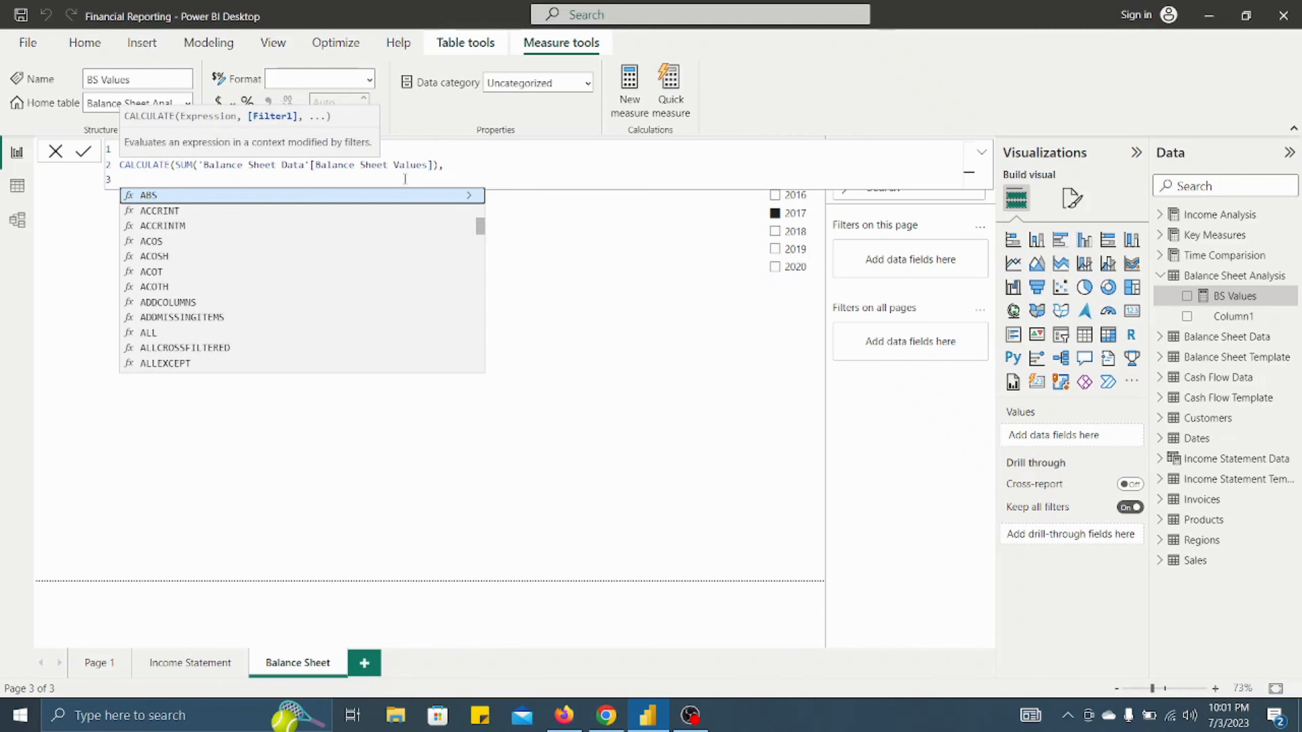
type("TREATAS(")
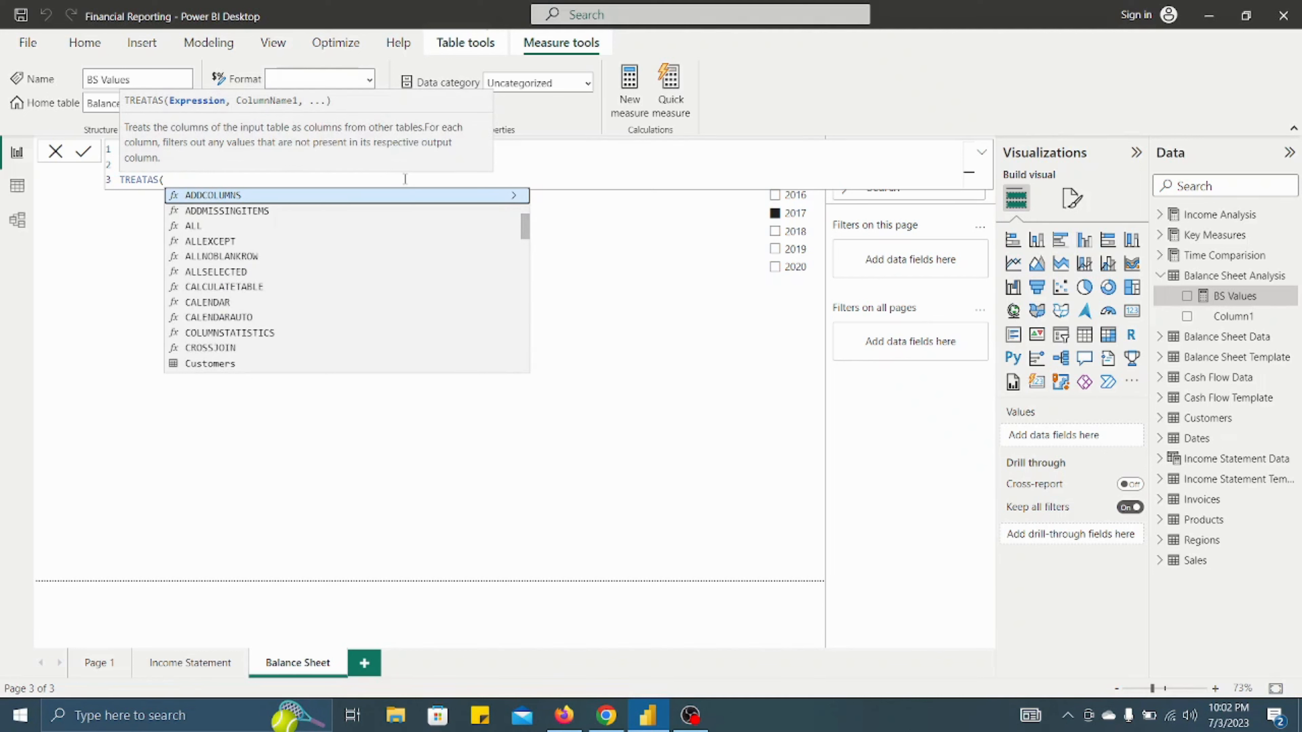
type("val")
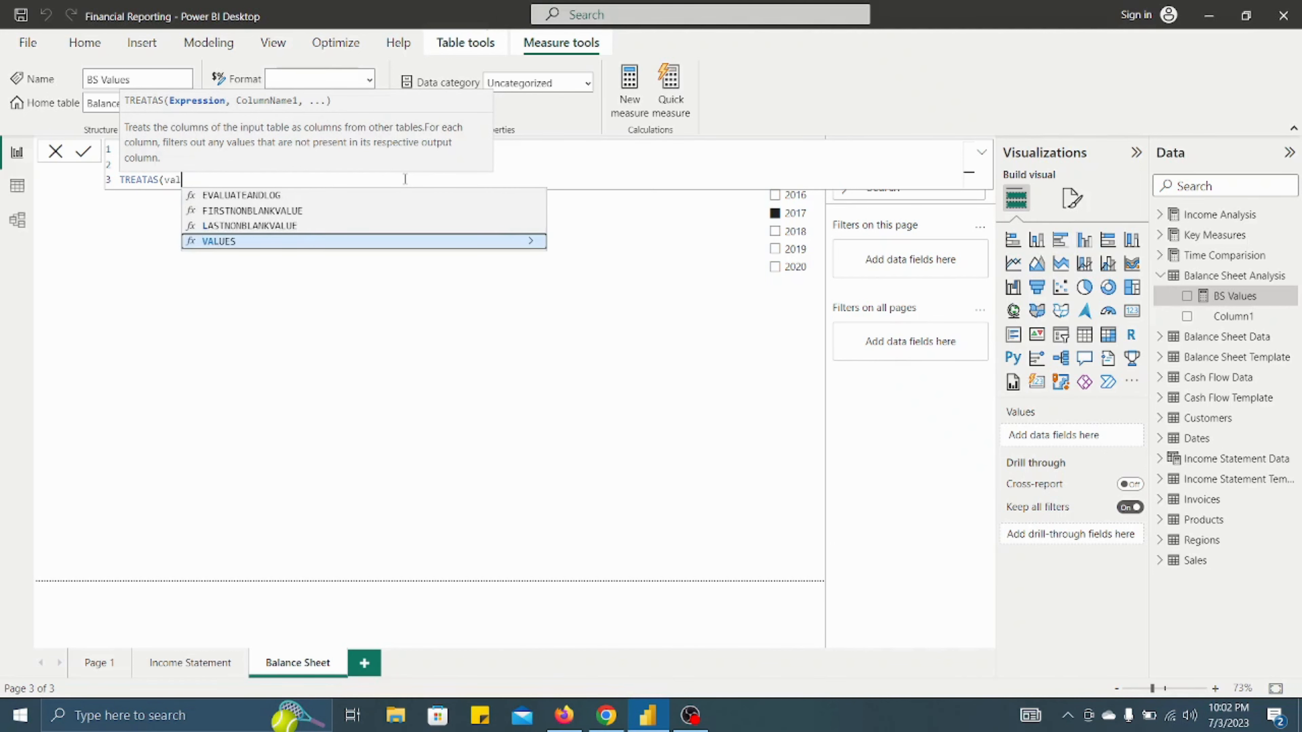
key("Return")
- Add a card visual showing the BS Values measure to the Balance Sheet page and widen it
left_click(1131, 310)
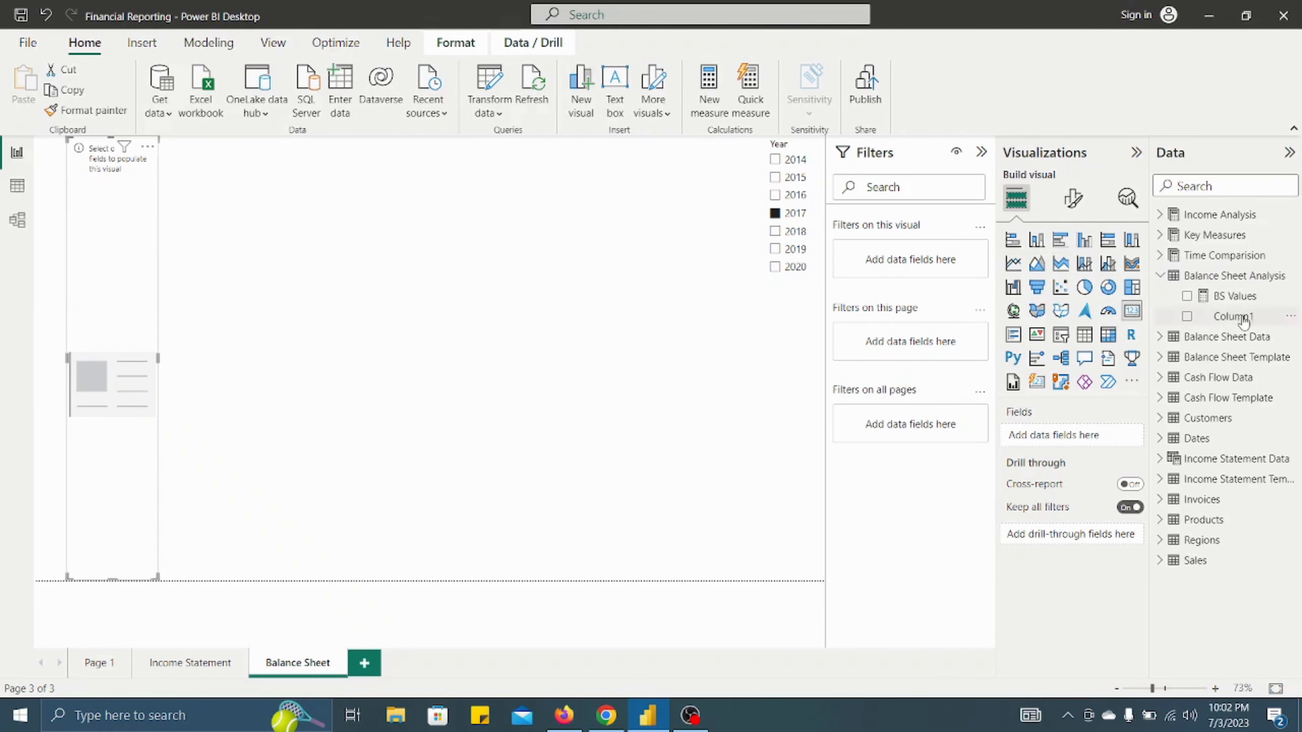
left_click(1187, 297)
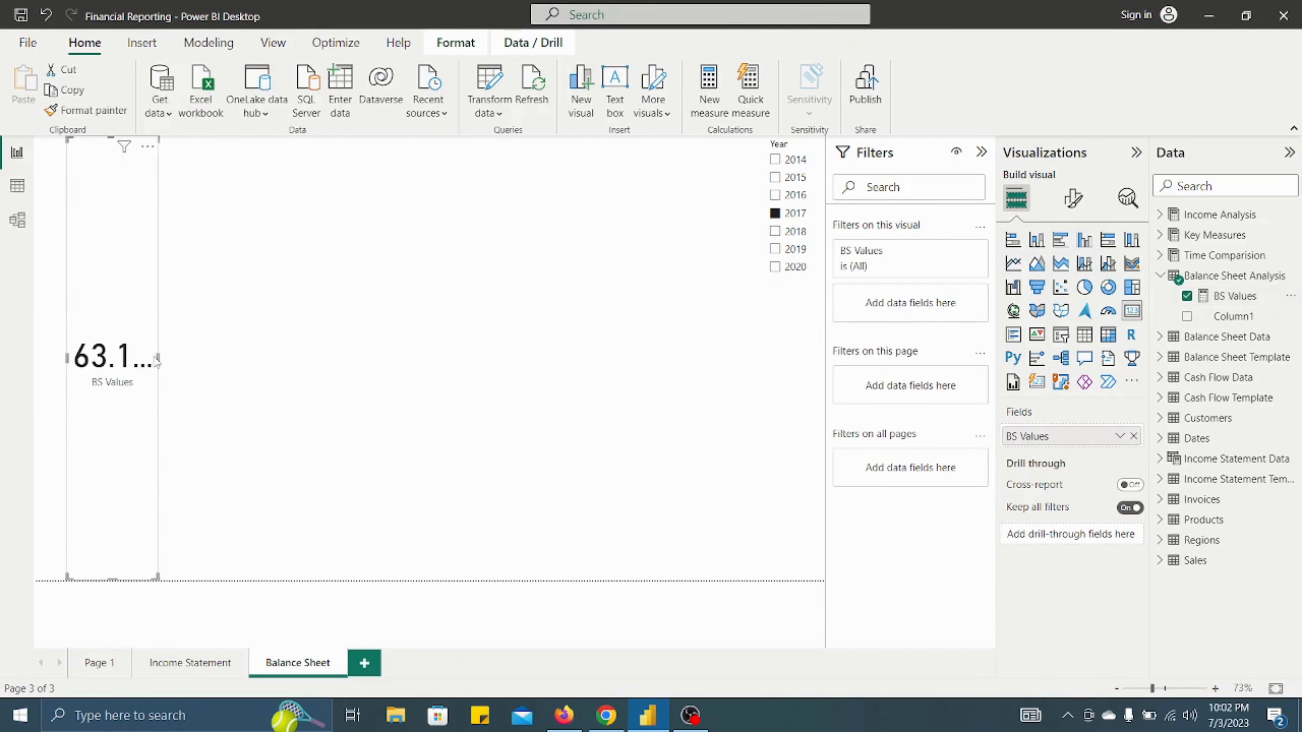
left_click_drag(157, 359, 292, 359)
- Check the BS Values card for 2016 and 2015 using the Year slicer
left_click(792, 307)
left_click(774, 196)
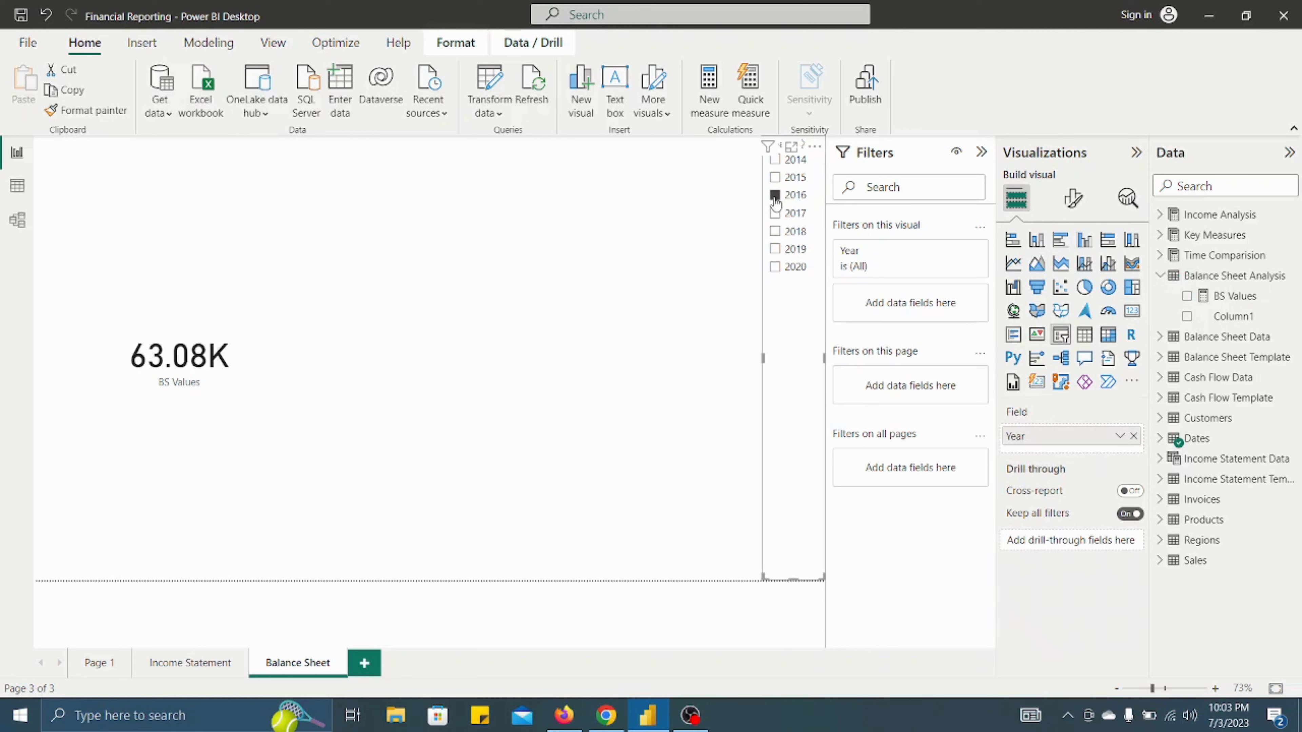
left_click(774, 180)
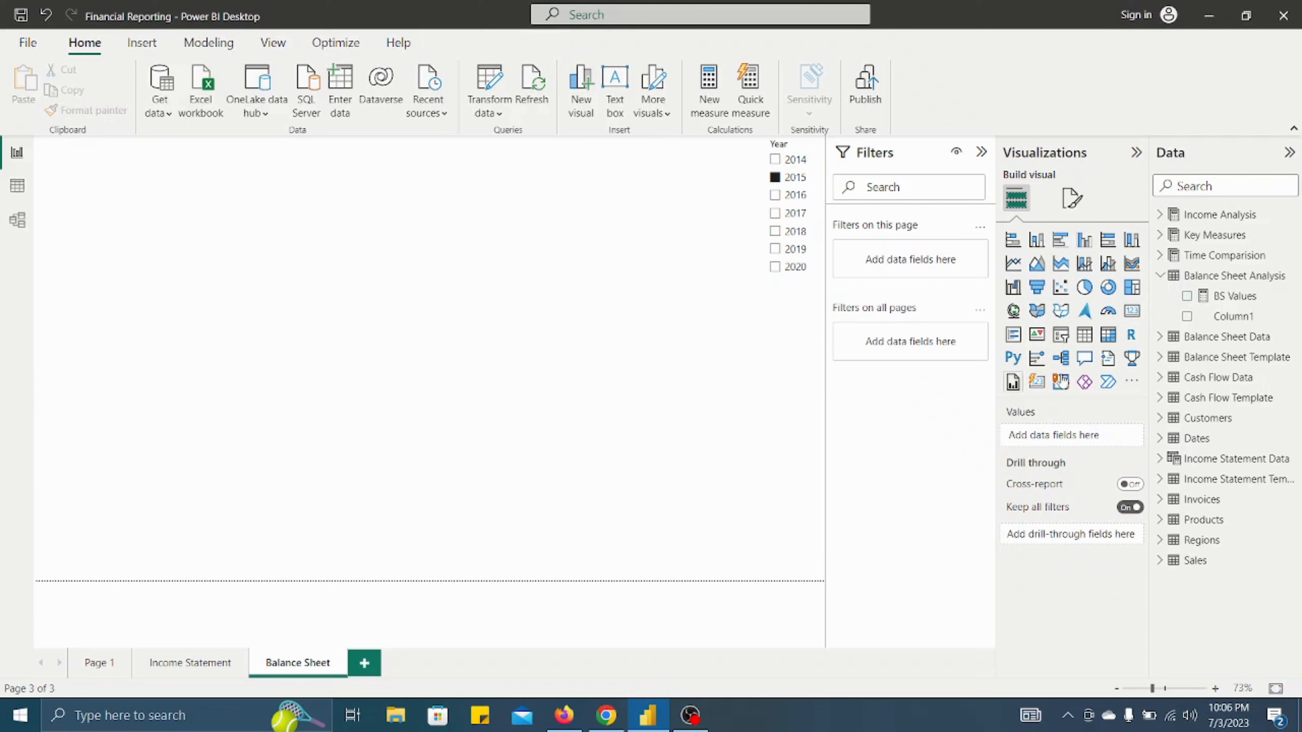
- Add a table of Balance Sheet Items from Balance Sheet Template to the page and widen it to the page's left edge
left_click(1163, 359)
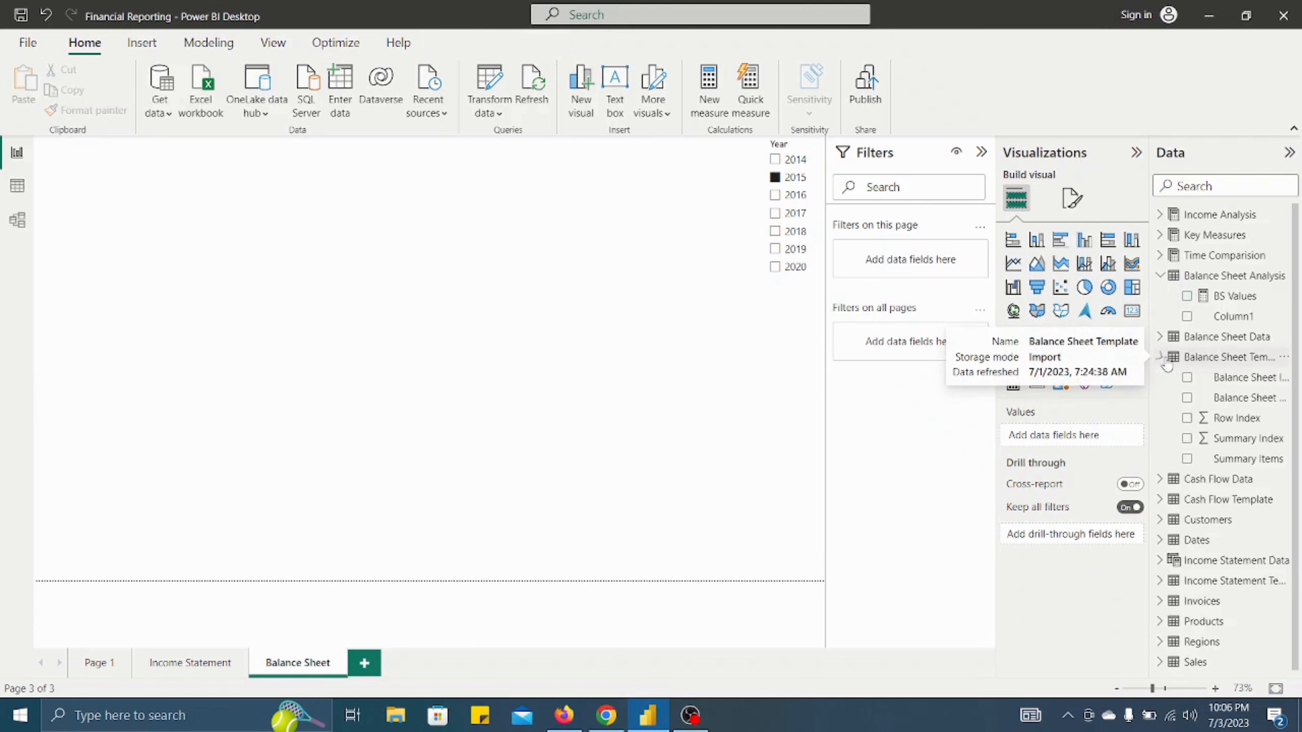
left_click_drag(1229, 377, 624, 433)
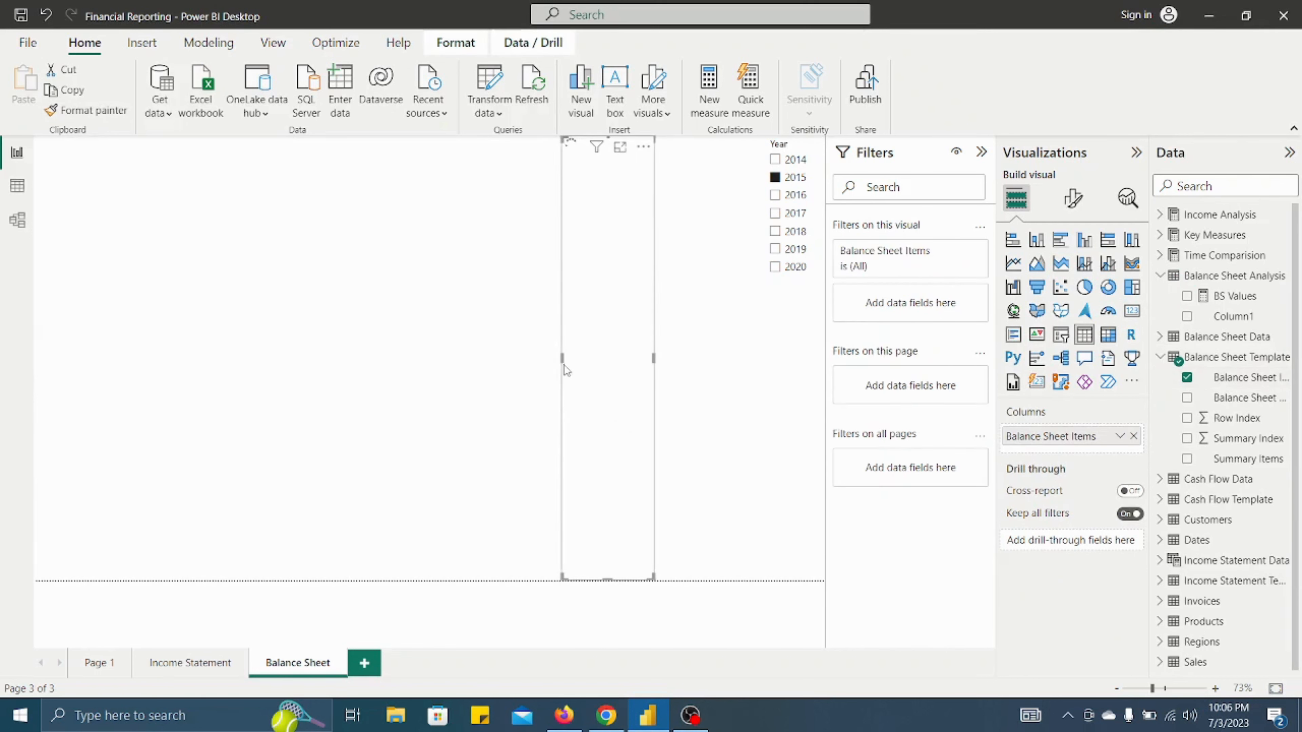
left_click_drag(562, 359, 40, 328)
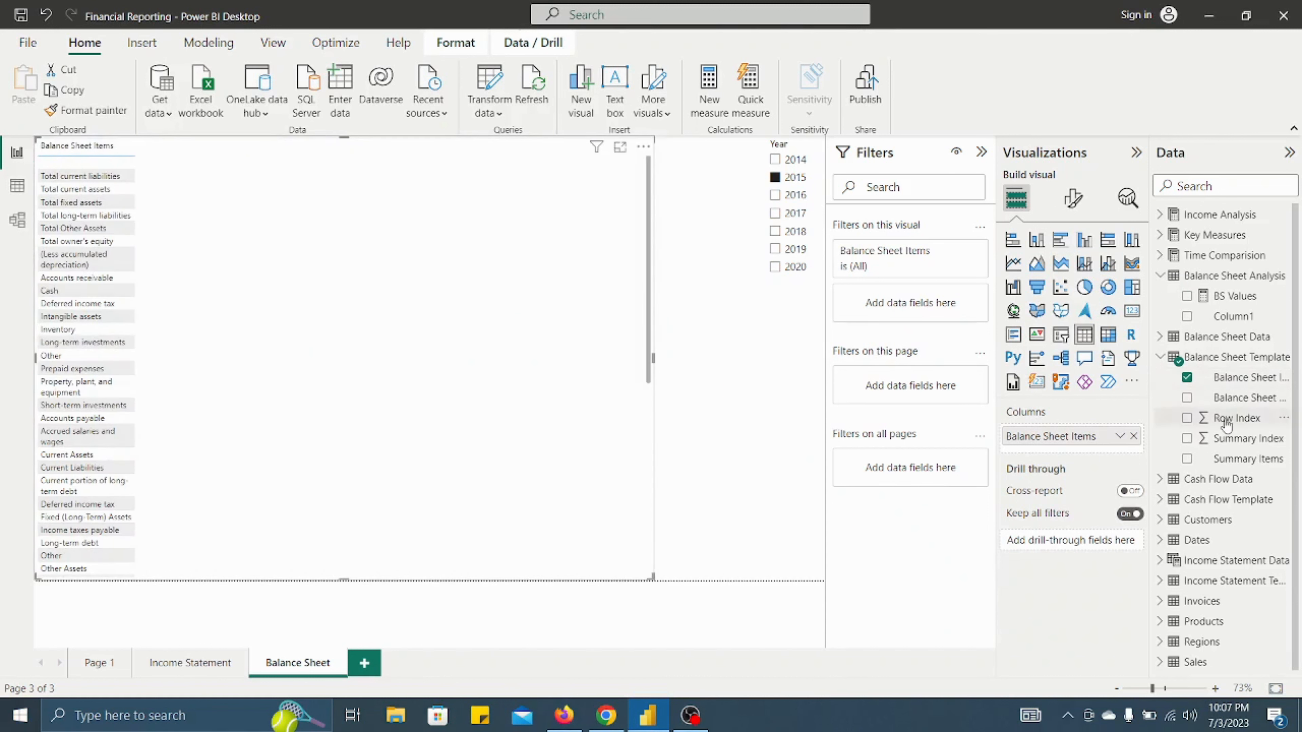
- Add Row Index as the table's first column, unsummarized, and sort the table by it in ascending order
left_click_drag(1226, 426, 1060, 431)
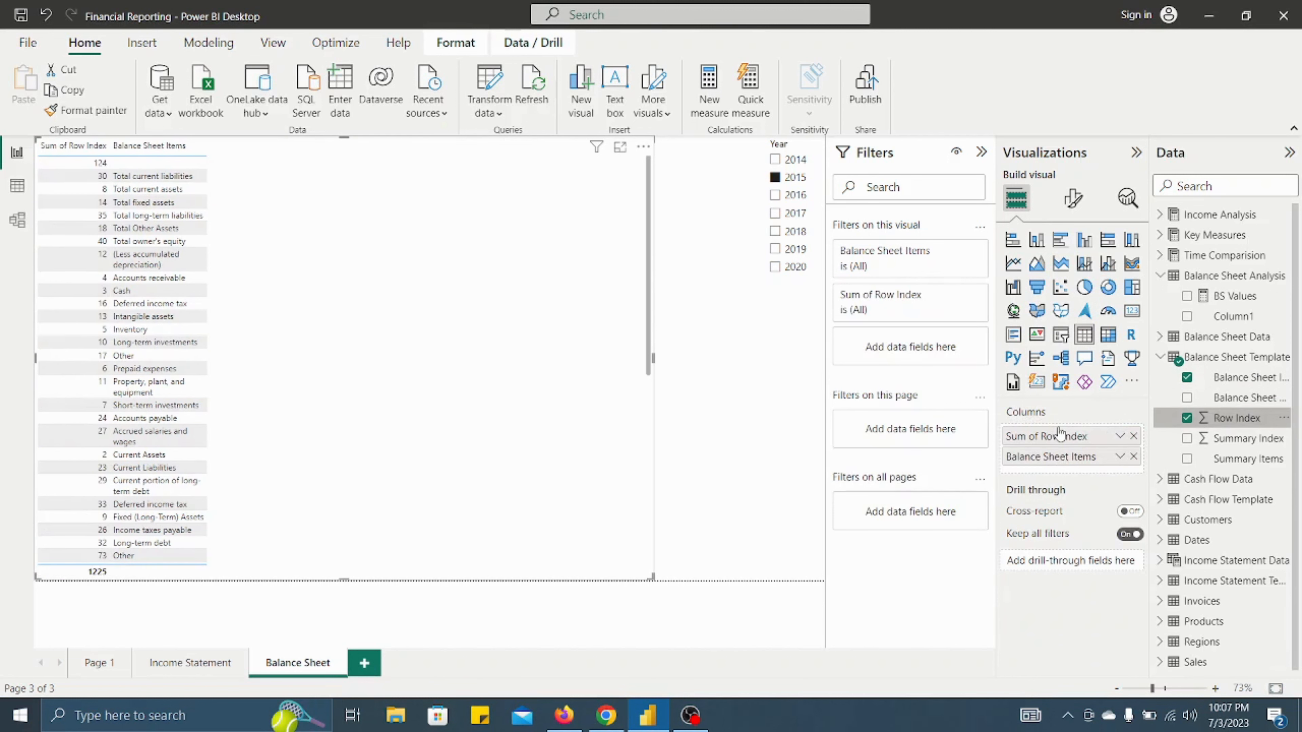
left_click(1120, 436)
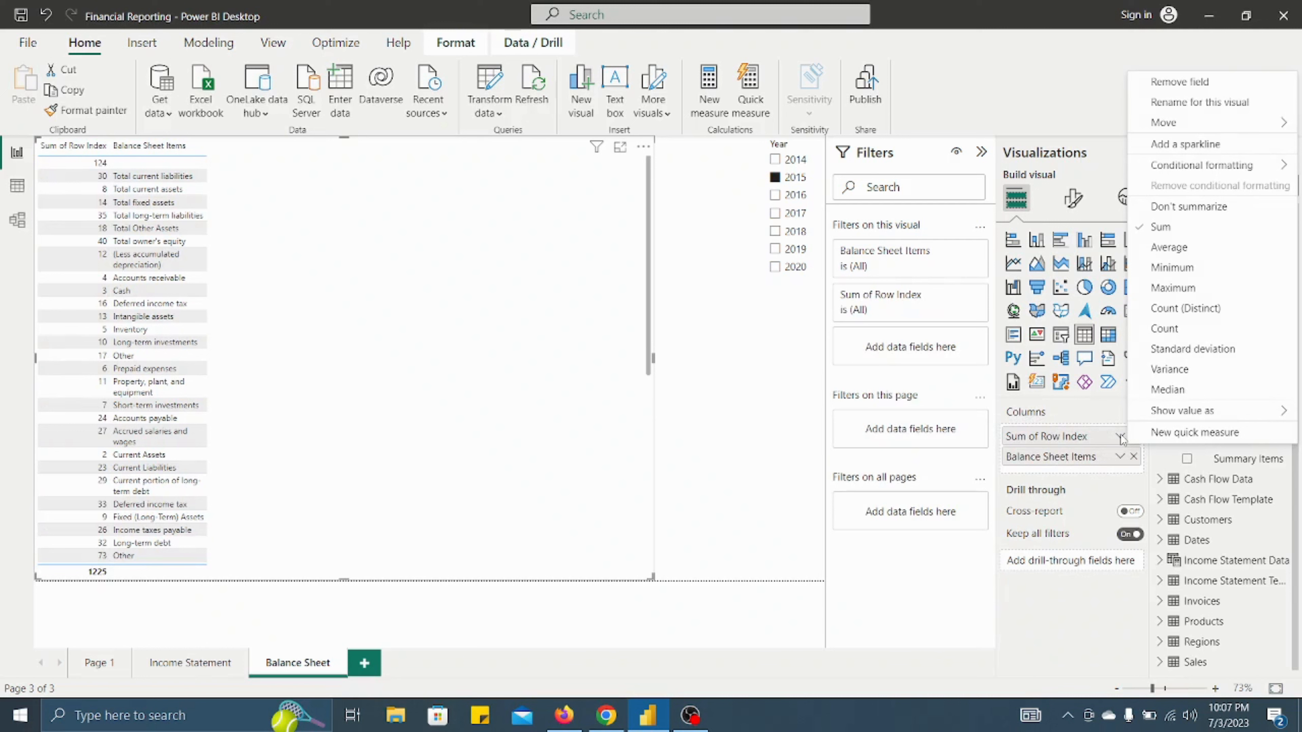
left_click(1179, 206)
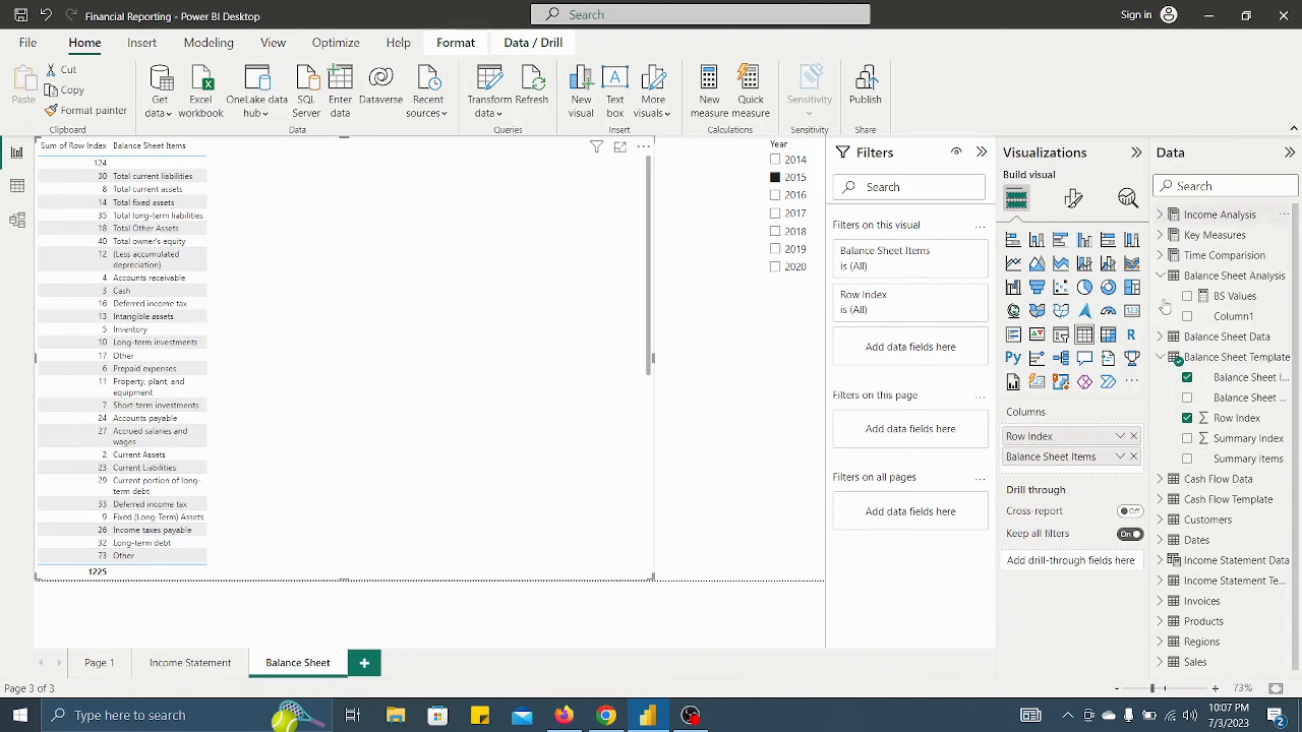
left_click(1122, 437)
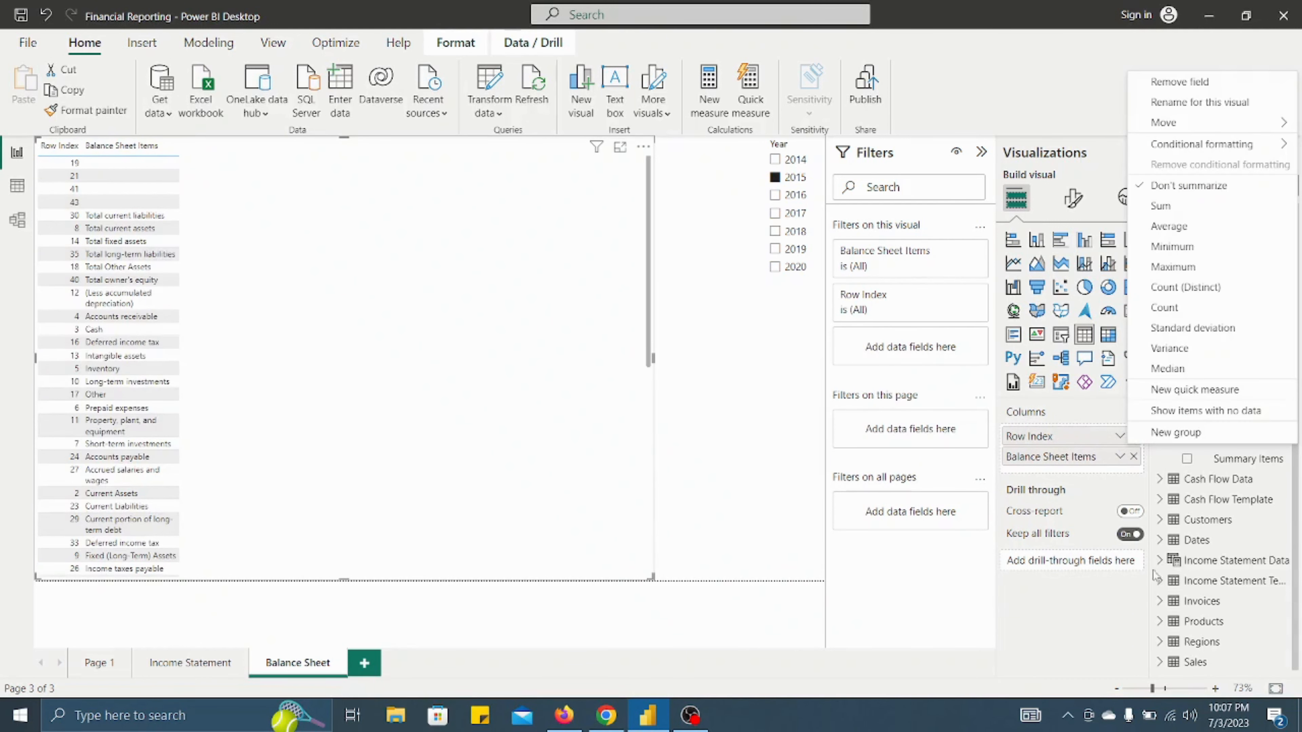
left_click(58, 146)
- Turn off text wrap for the table's column headers
left_click(1072, 198)
left_click(1040, 393)
scroll(1076, 451, "down", 3)
left_click(1120, 547)
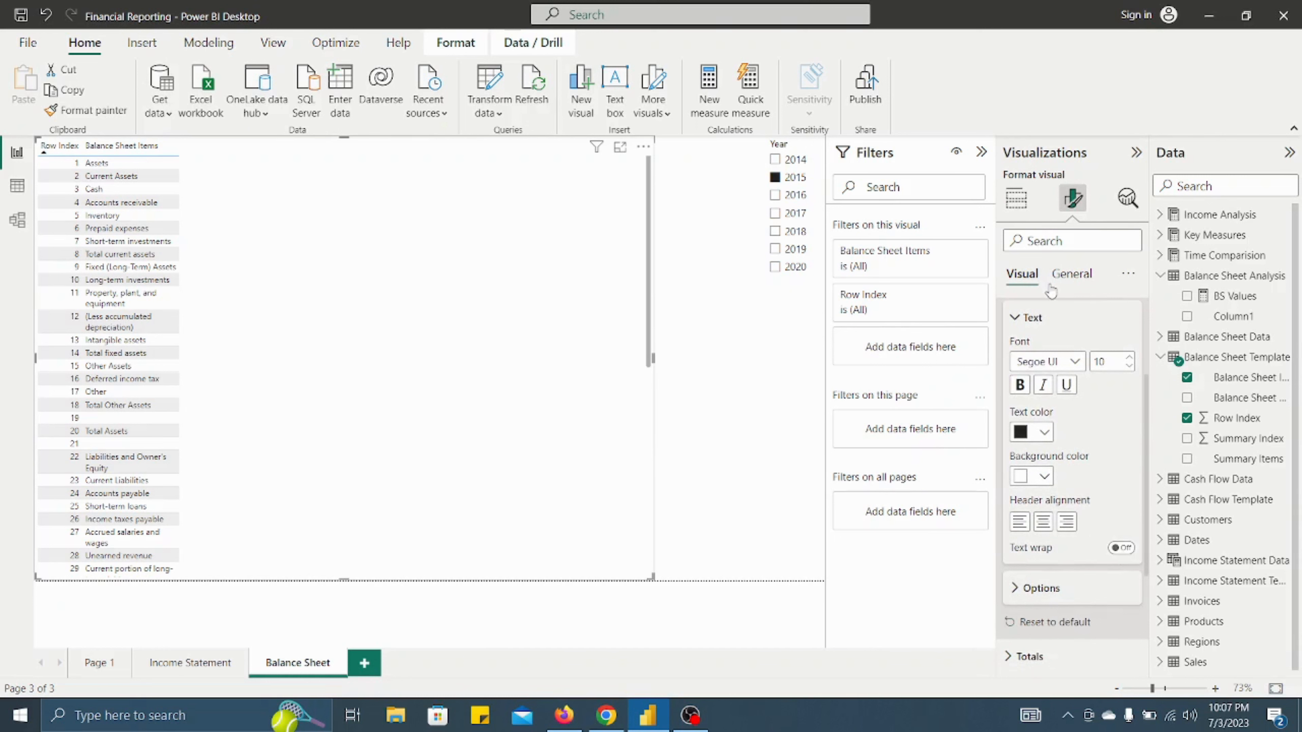
left_click(1030, 317)
scroll(1030, 328, "up", 2)
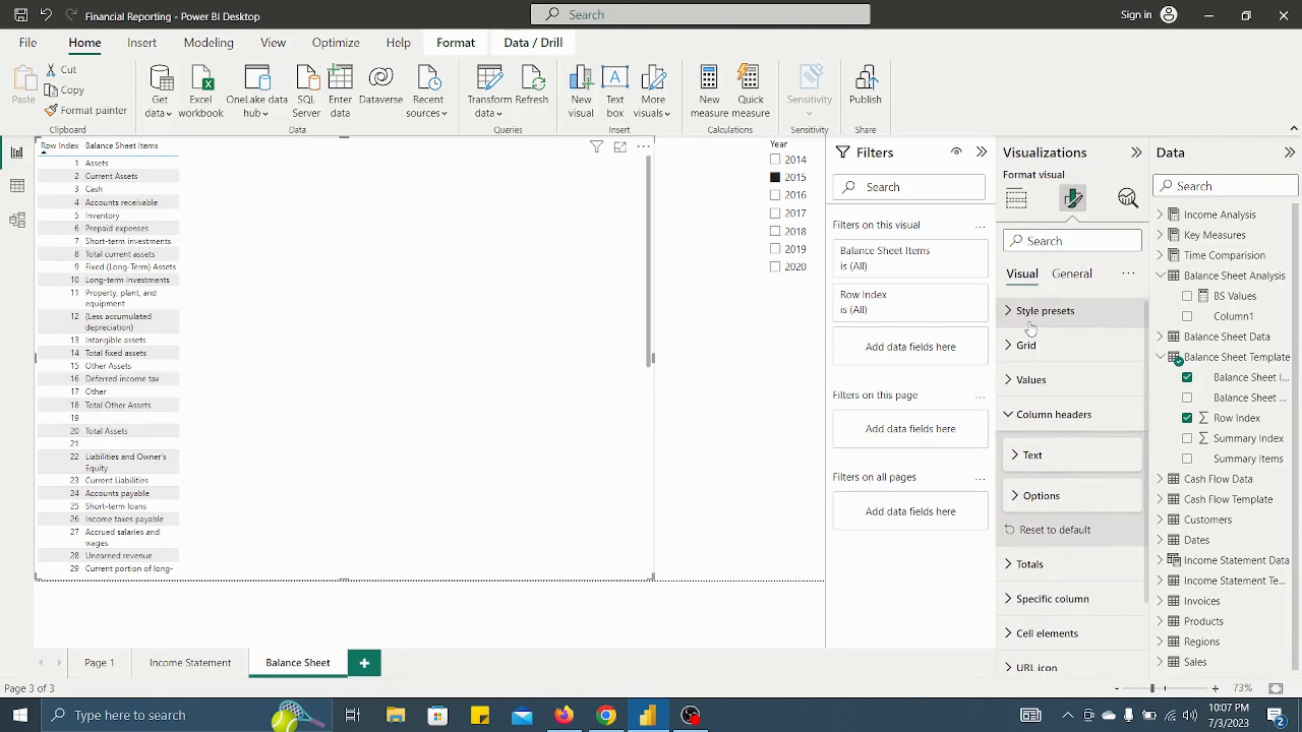
- Turn off text wrap for the table's values and narrow the Row Index column until it is hidden
scroll(1032, 329, "down", 2)
scroll(1031, 329, "up", 2)
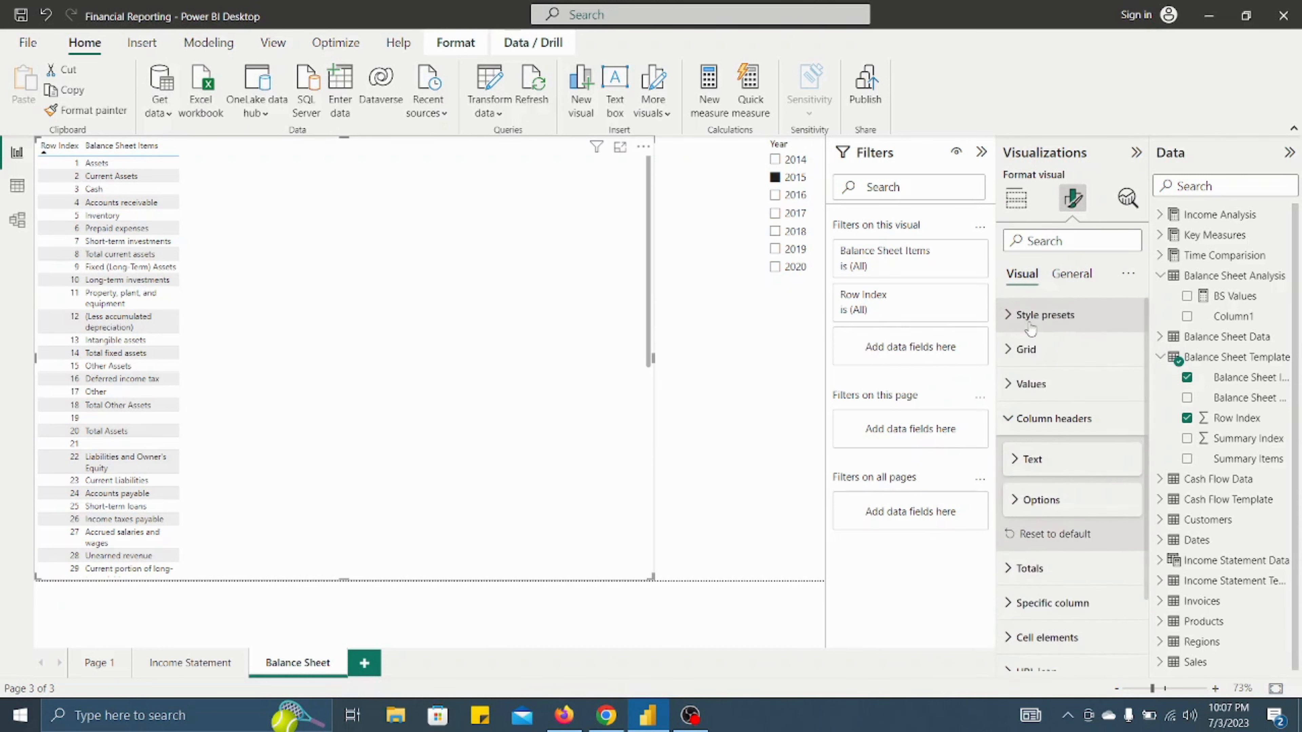
left_click(1032, 383)
scroll(1036, 397, "down", 5)
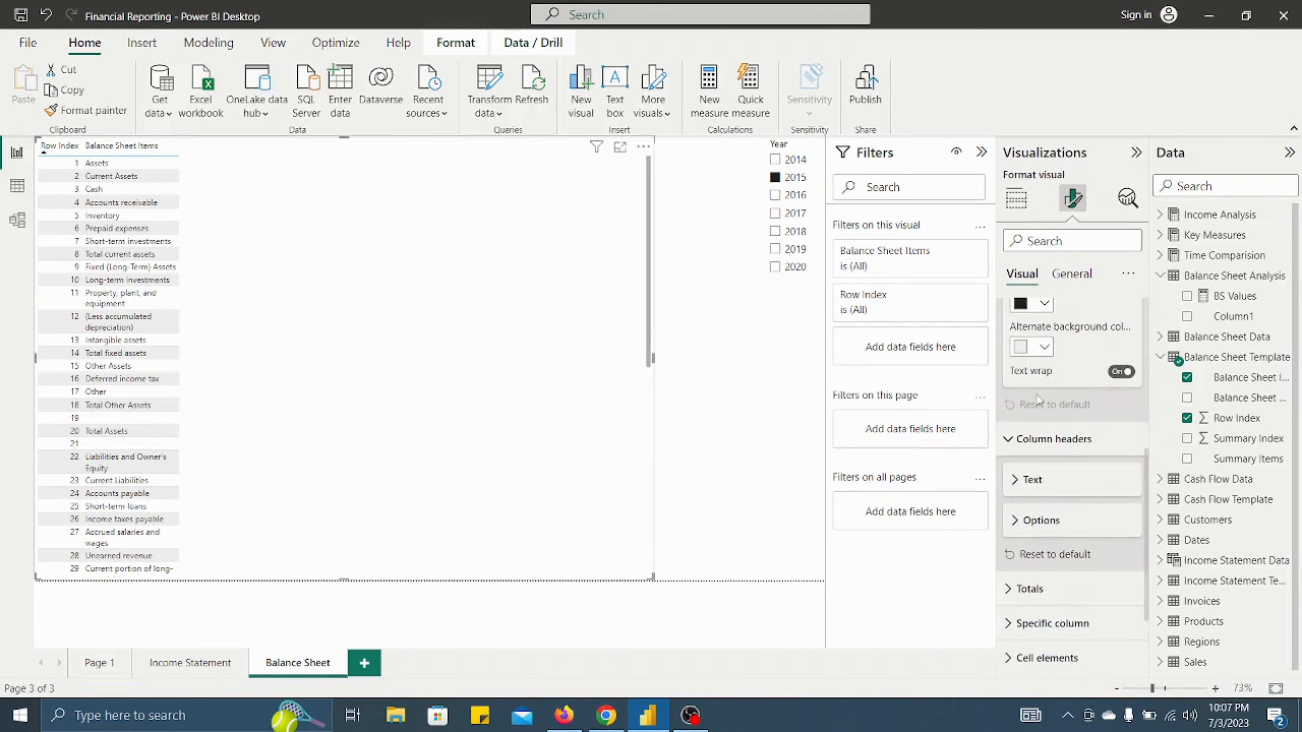
left_click(1119, 380)
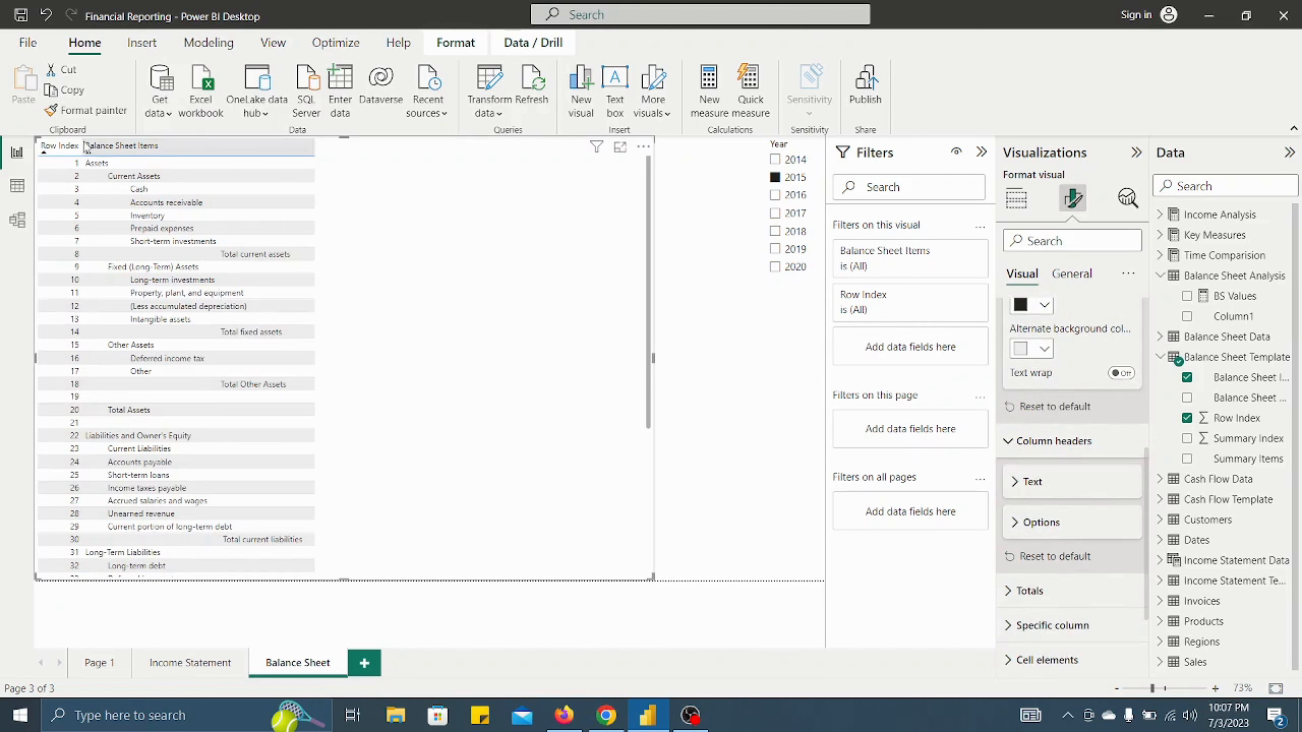
left_click_drag(83, 145, 41, 146)
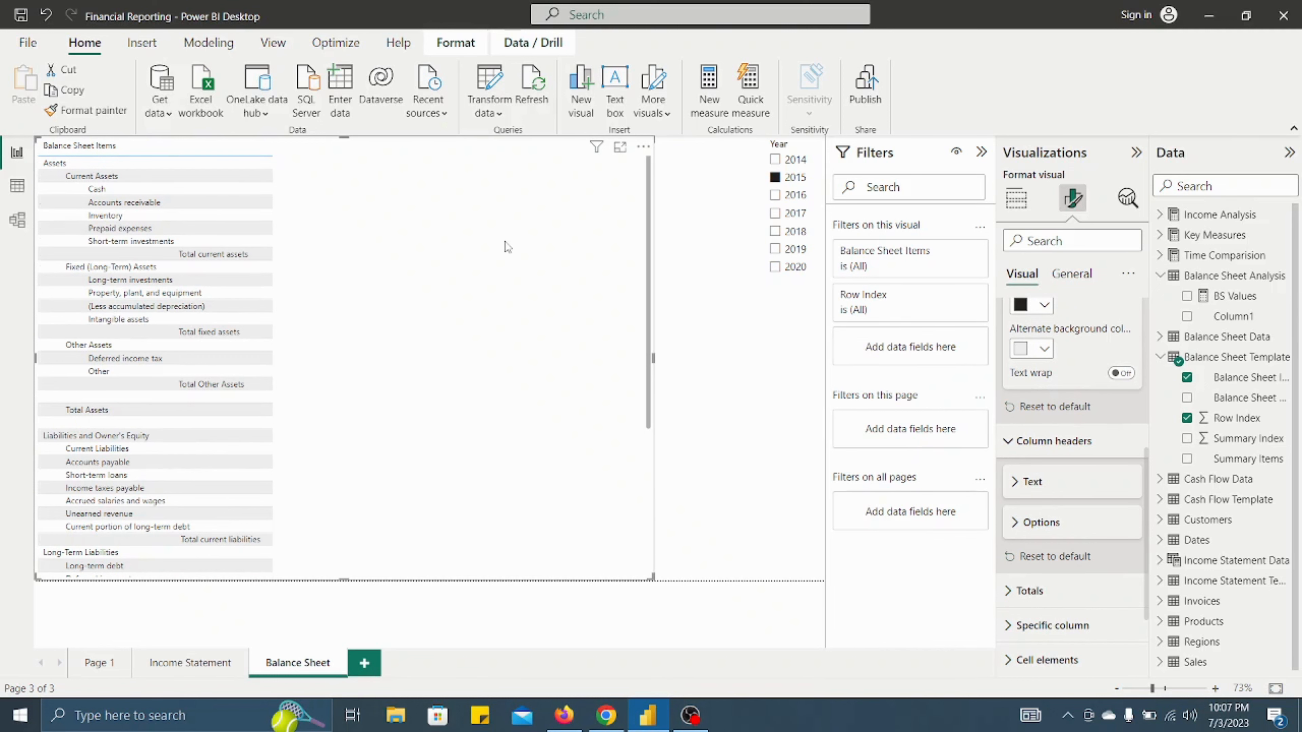
- Delete Column1 from the Balance Sheet Analysis table in the data view and return to the report view
left_click(17, 186)
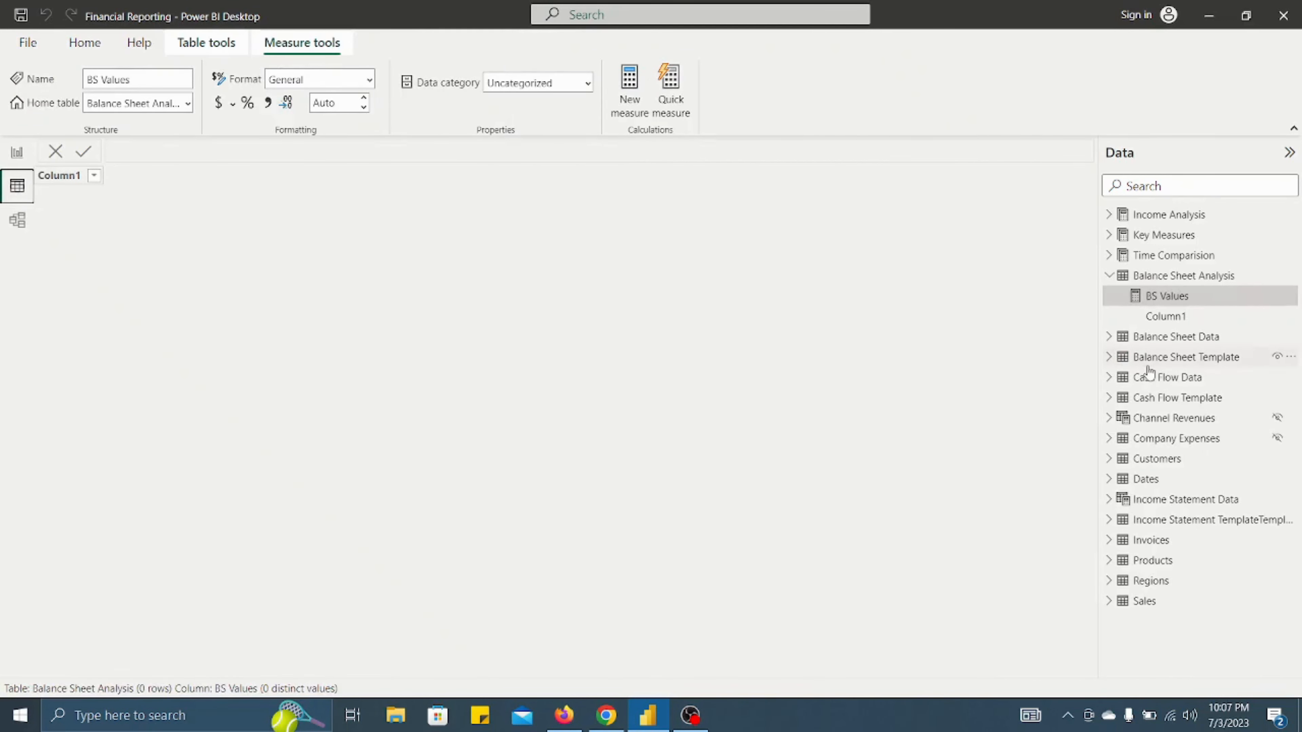
left_click(1203, 339)
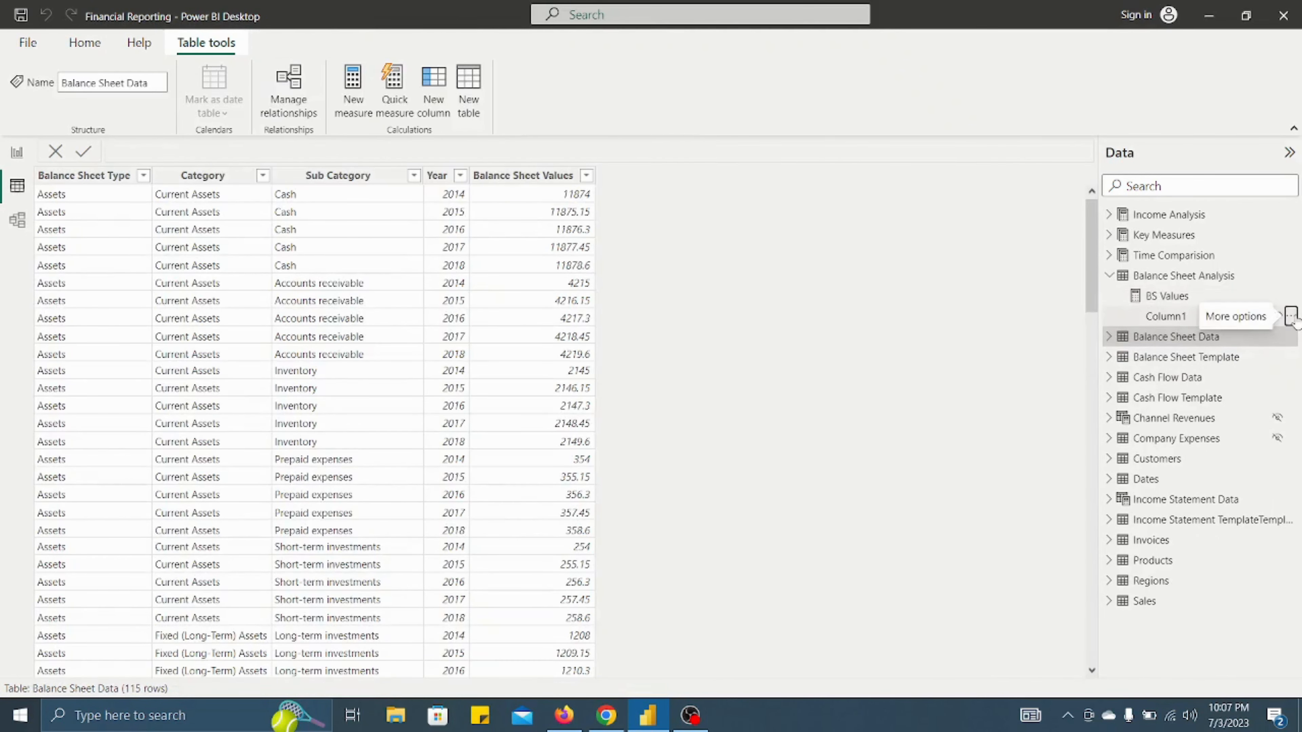
left_click(1291, 317)
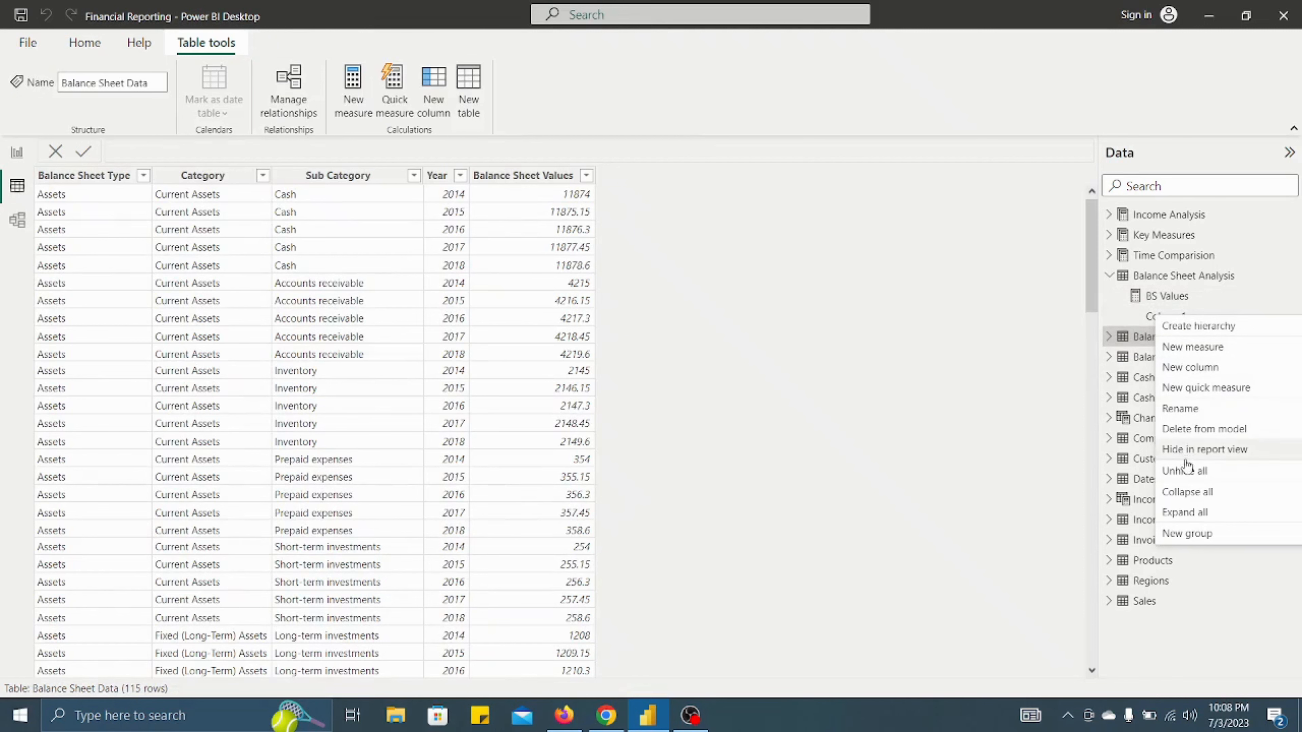
left_click(1193, 427)
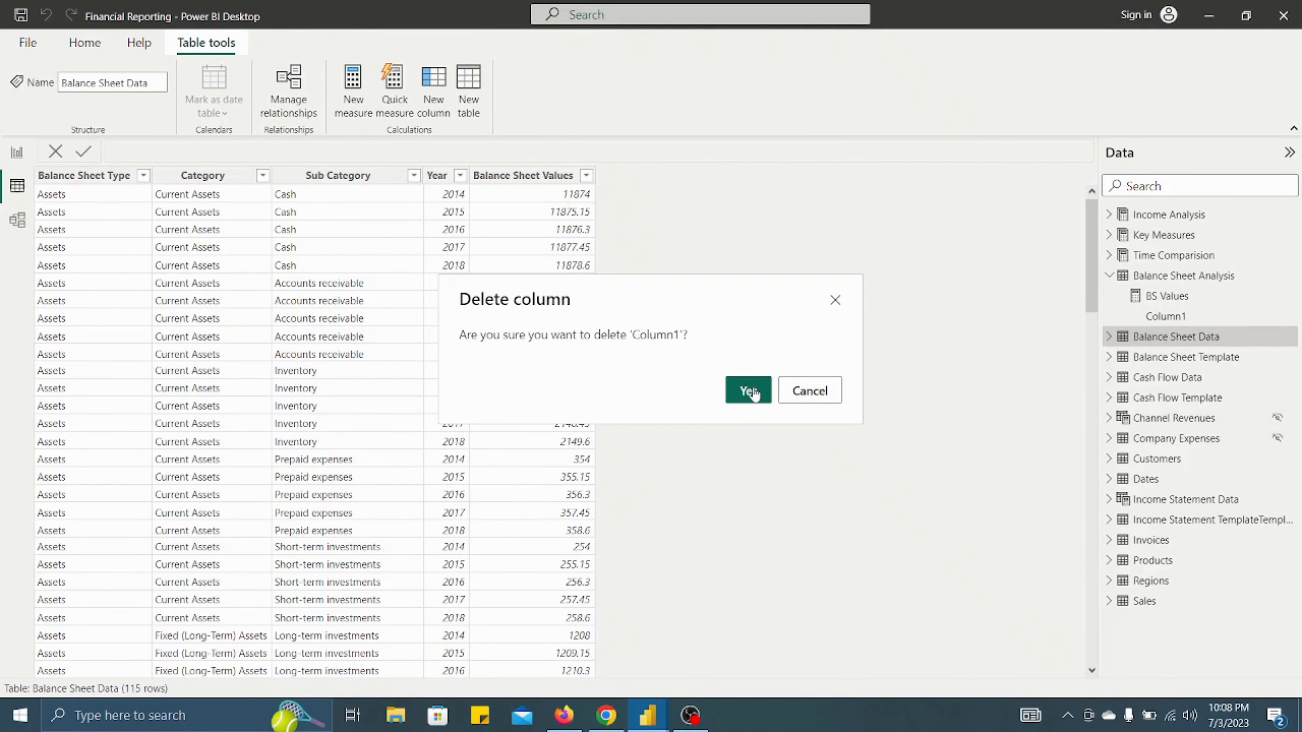
left_click(754, 392)
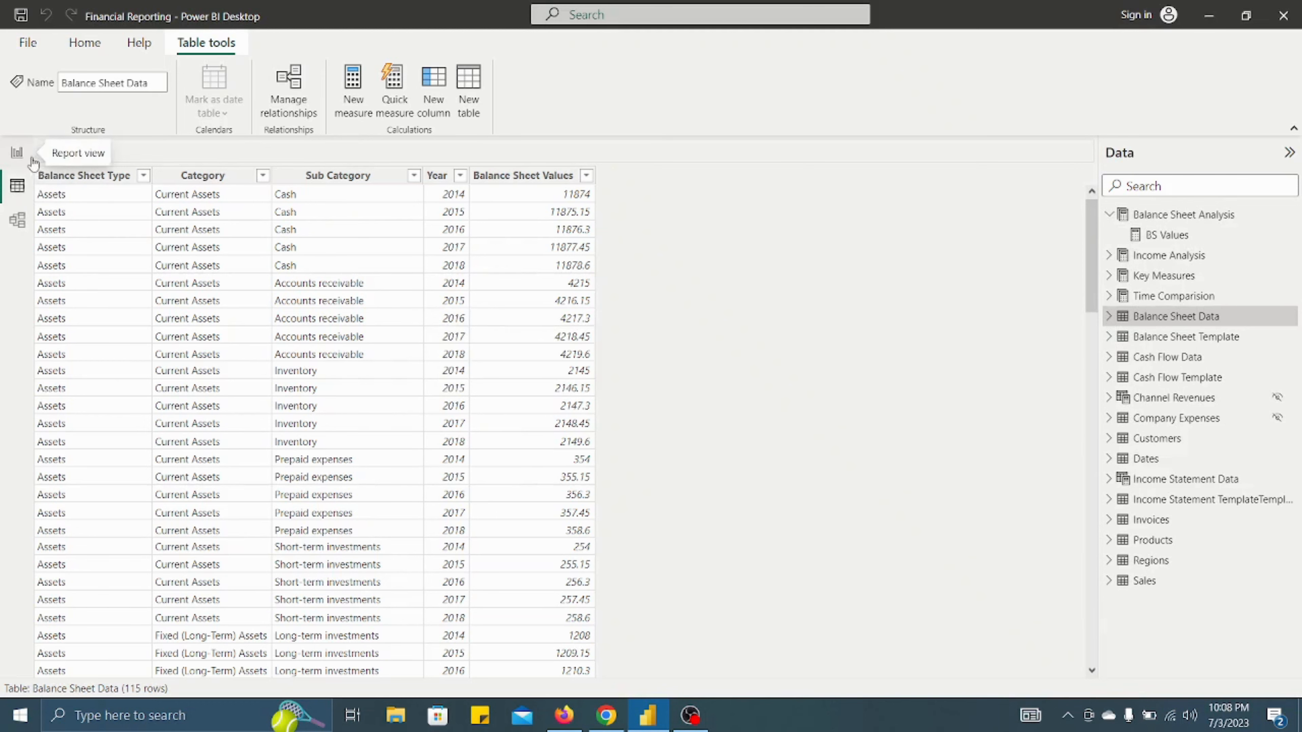
left_click(15, 154)
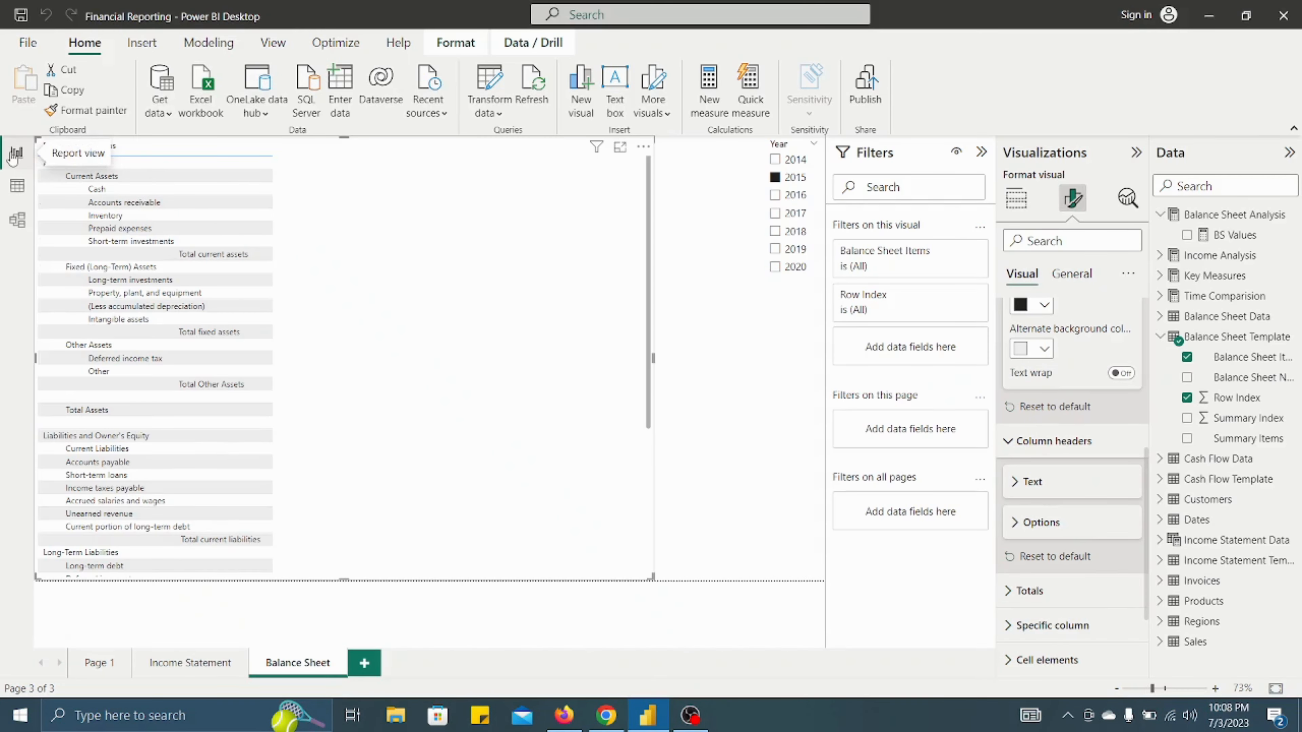
- Create a new measure named Current Assets in the Balance Sheet Analysis table
mouse_move(697, 723)
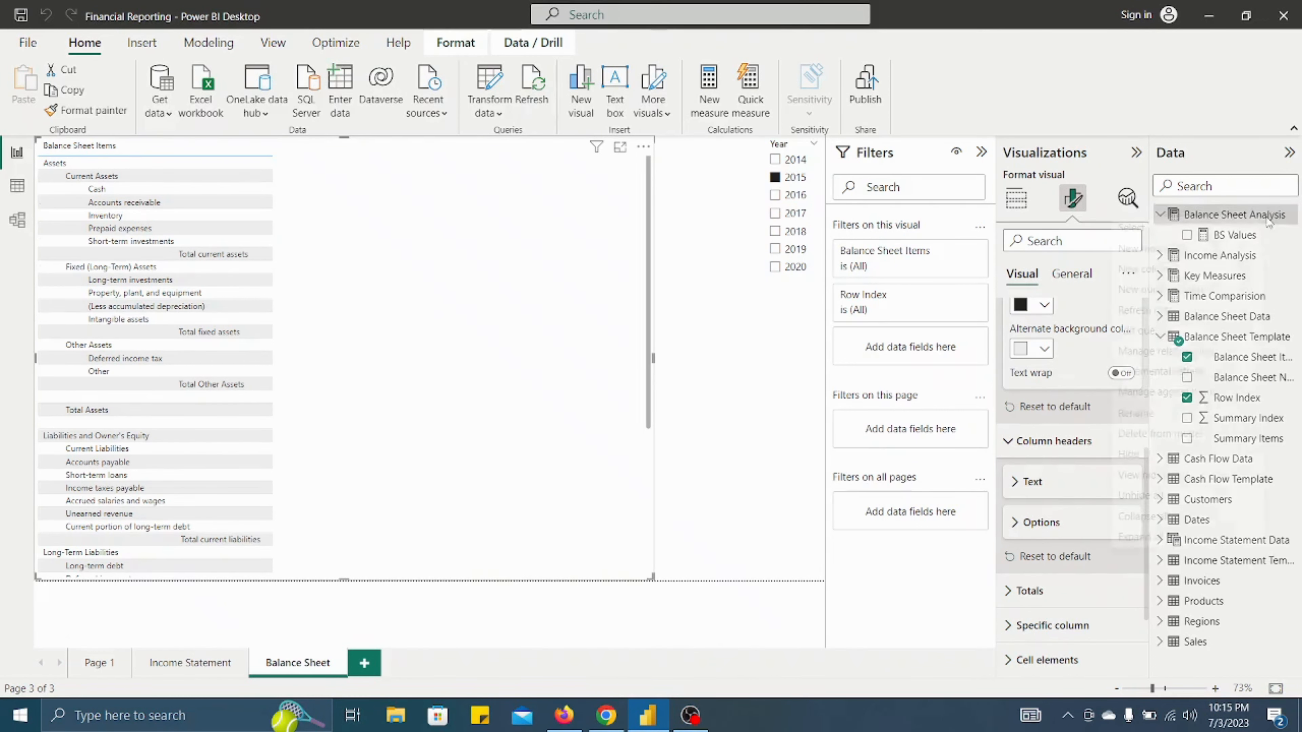
left_click(1282, 214)
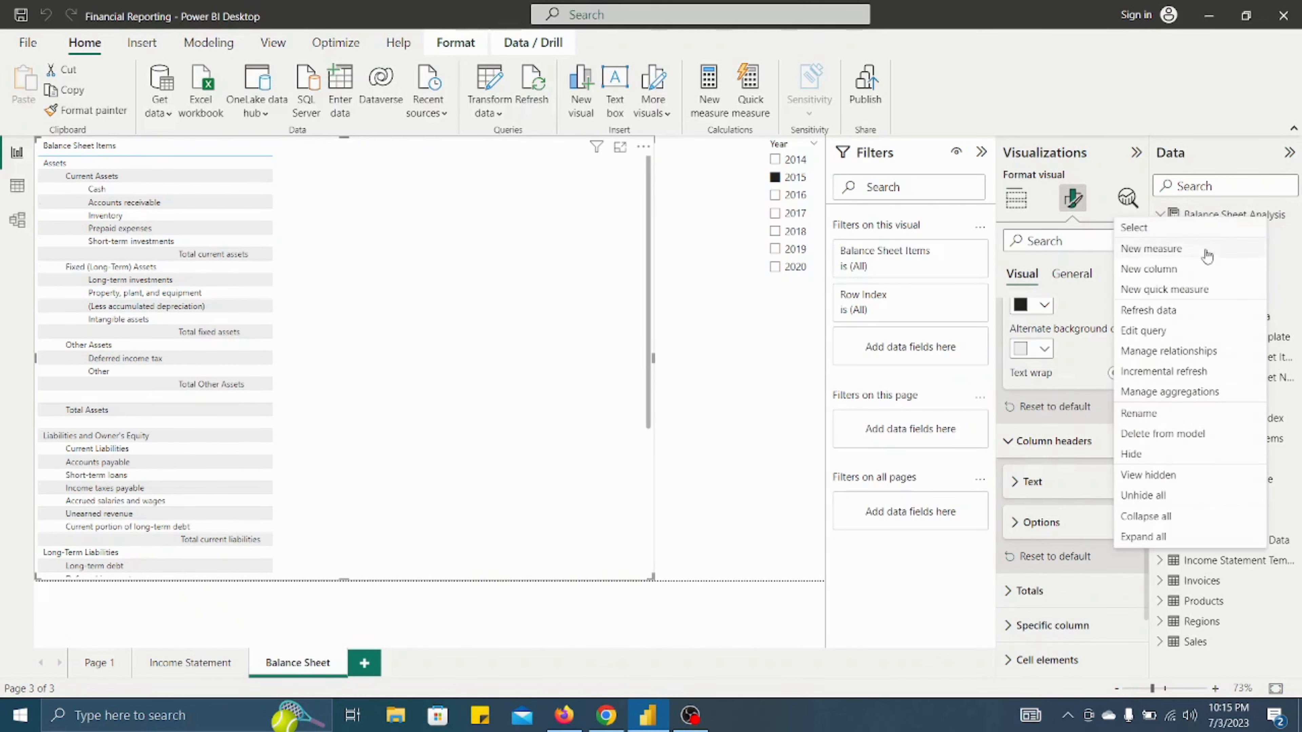
left_click(1169, 251)
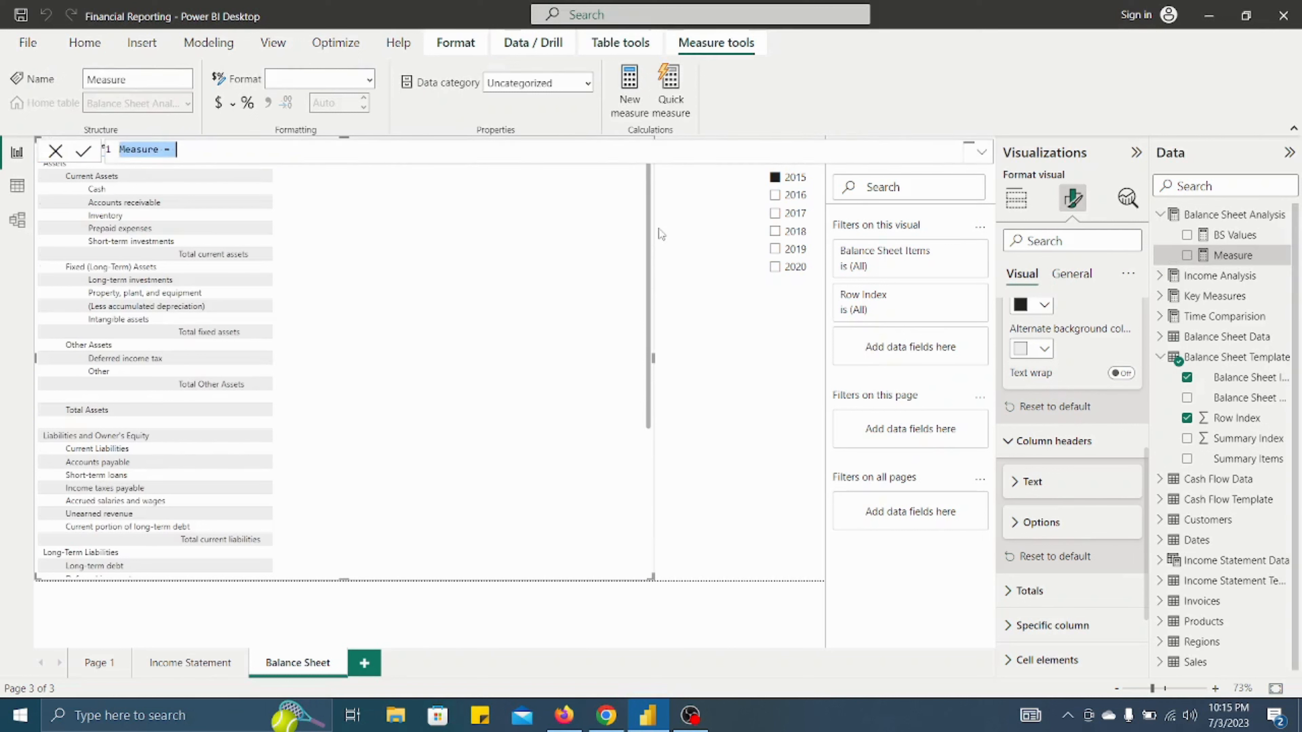
type("Curre")
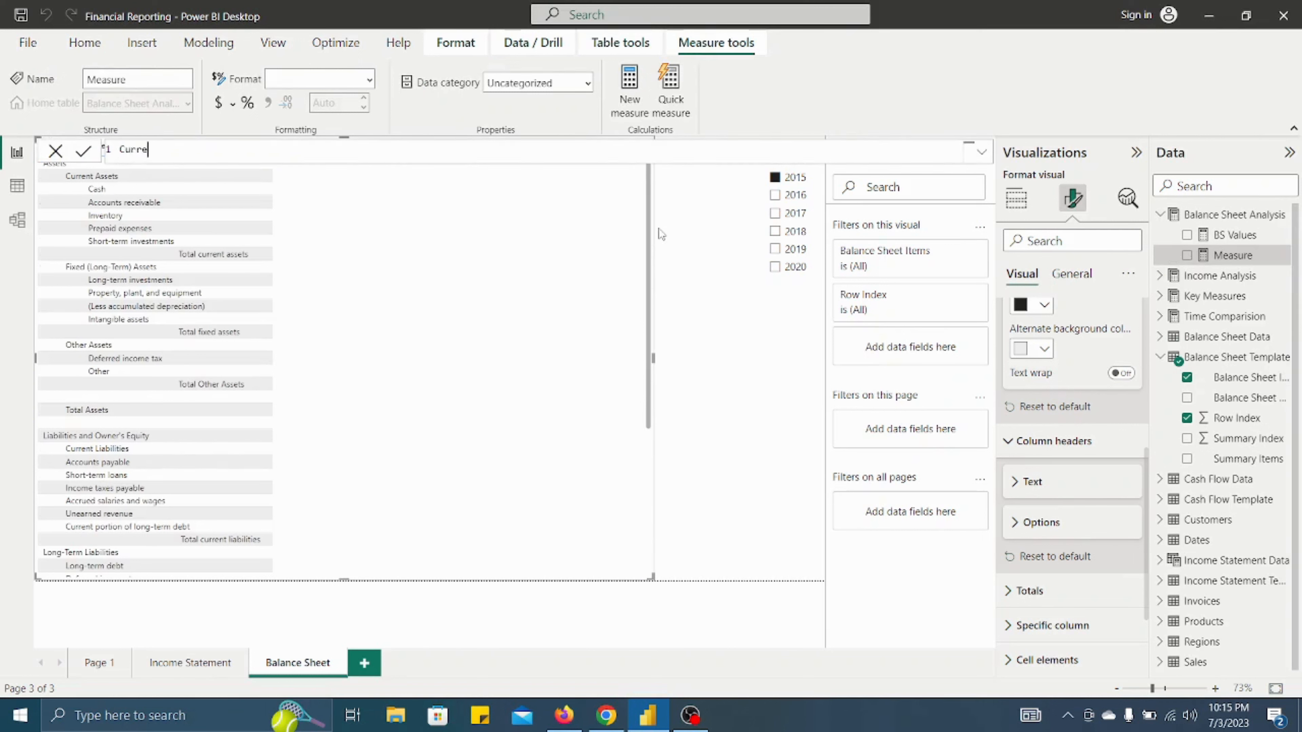
type("nt Assets = C")
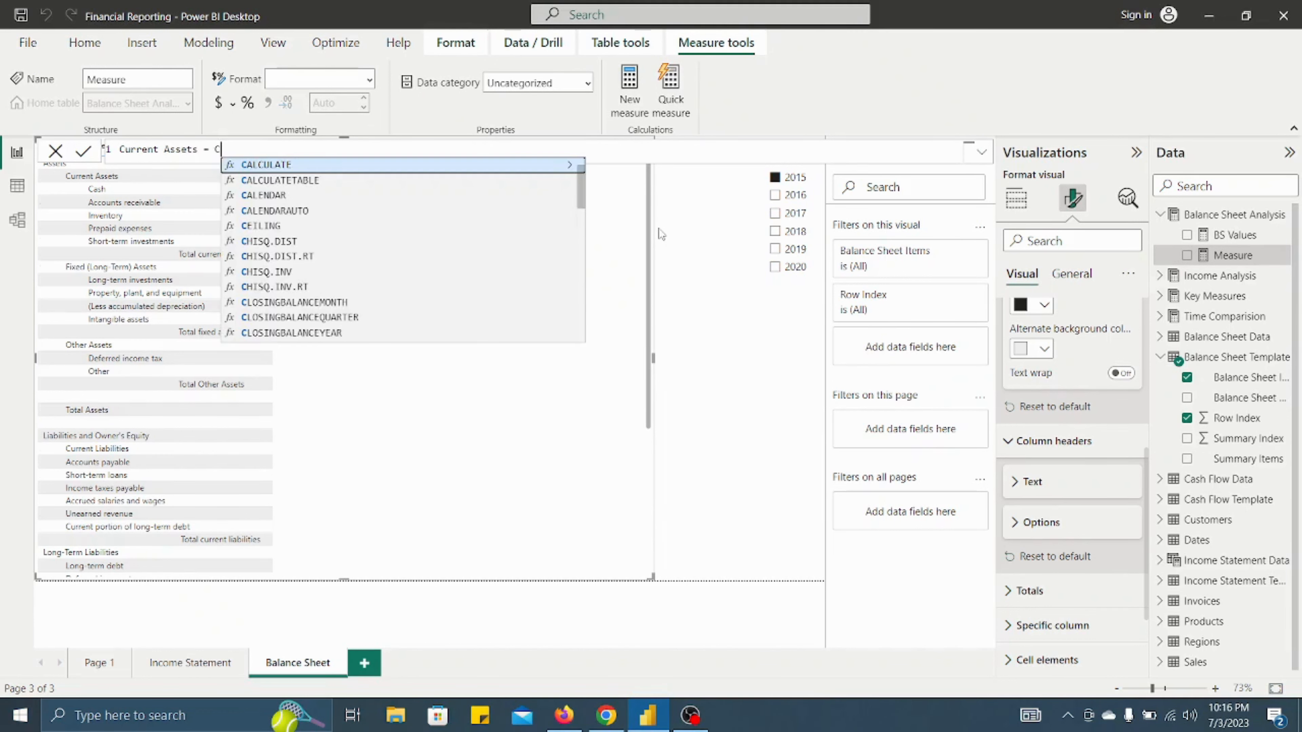
key("BackSpace")
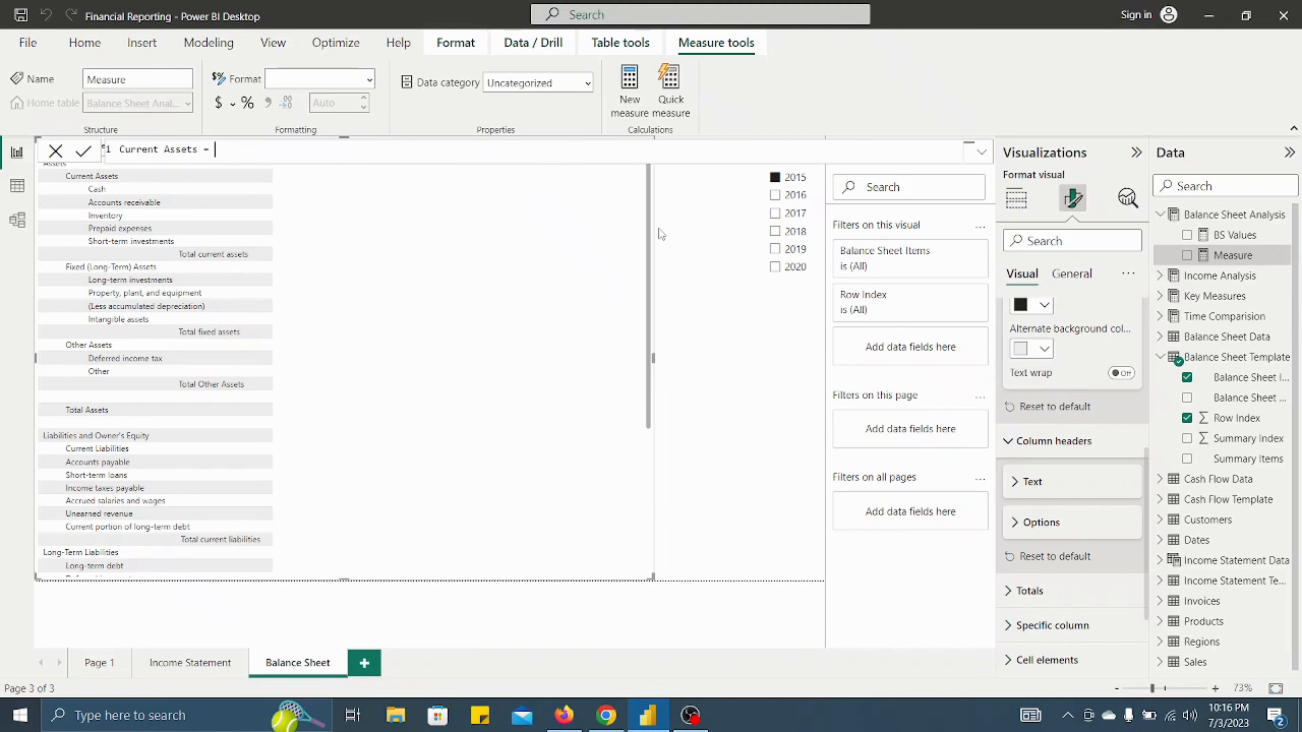
- Begin the Current Assets formula with CALCULATE([BS Values], on a new line
key("shift+Return")
type("Calcu")
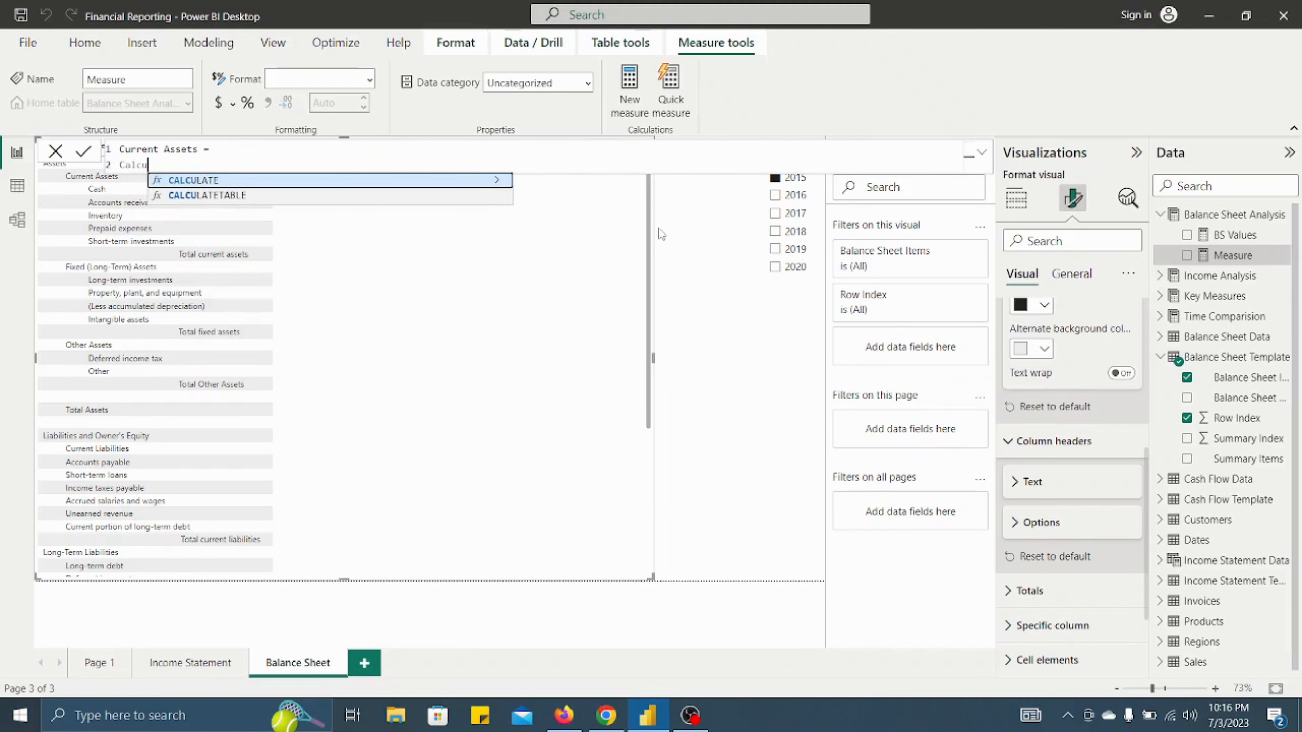
key("Tab")
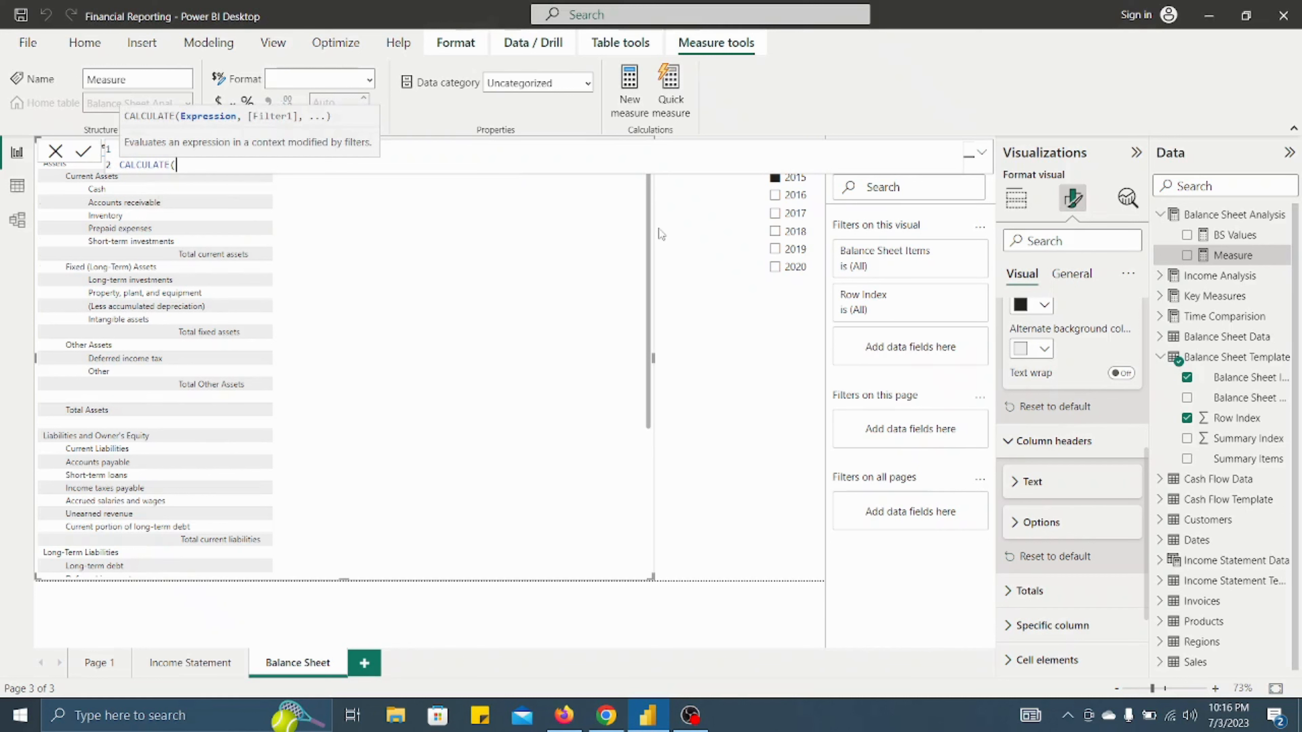
type("BS")
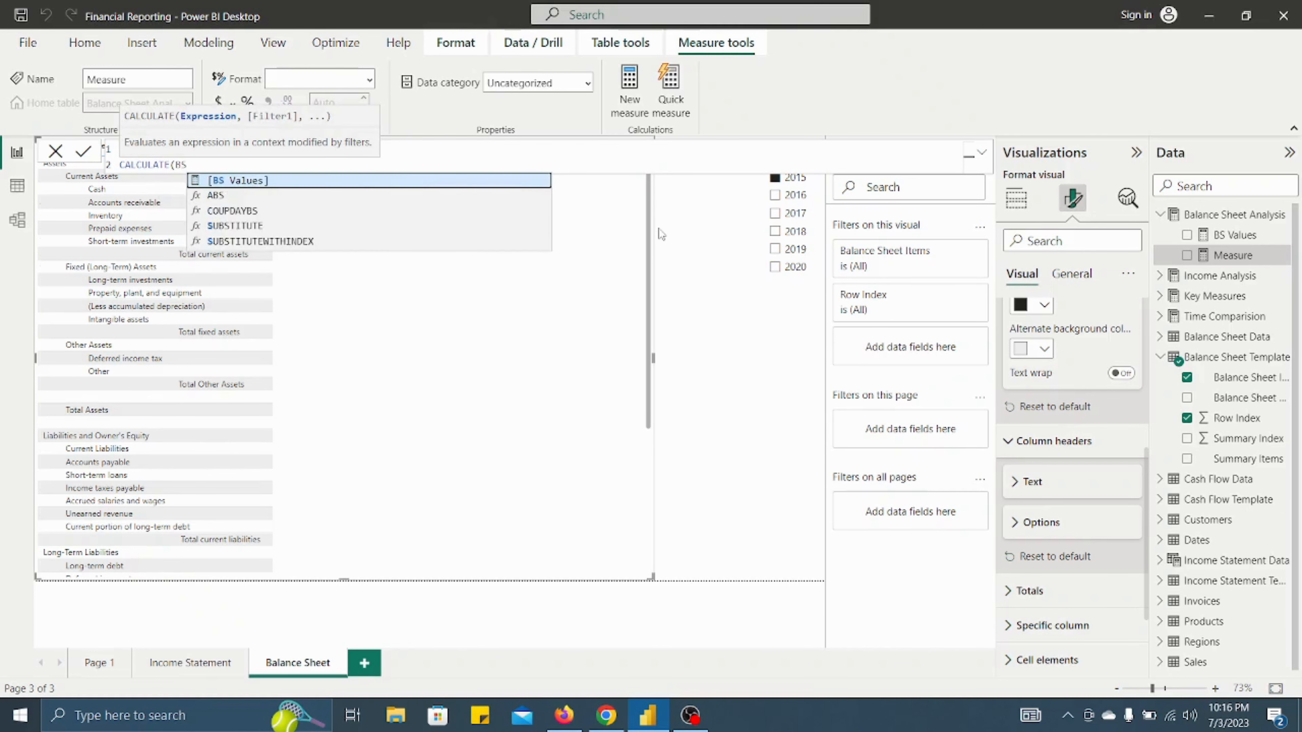
key("Tab")
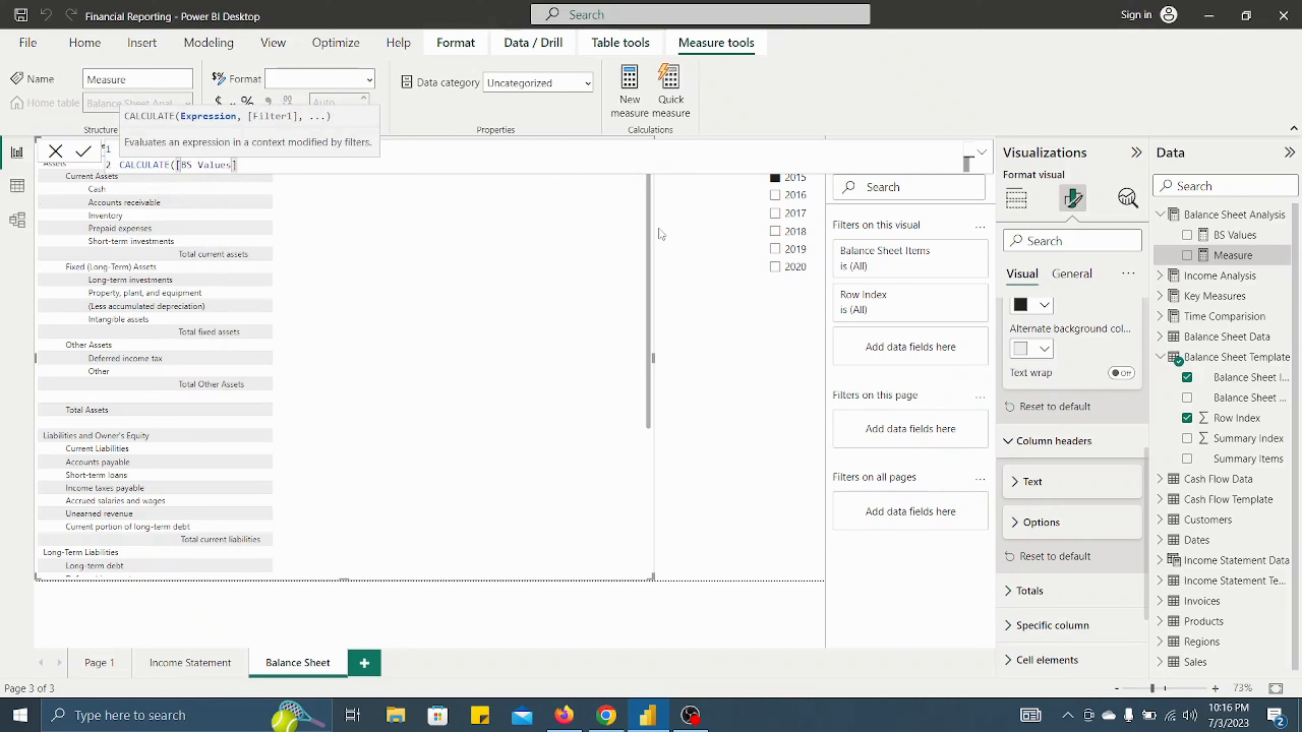
type(",")
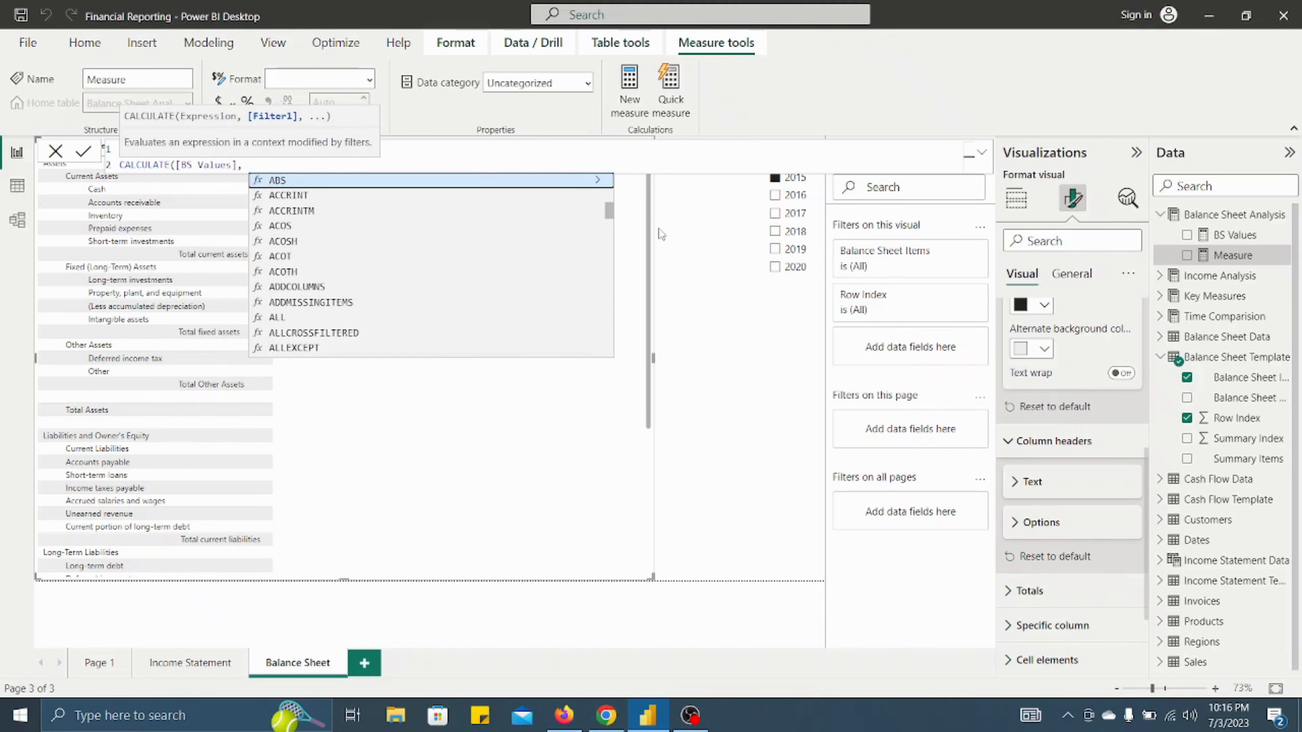
- Complete the Current Assets formula with the filter 'Balance Sheet Data'[Category]="Current Assets", copy the whole formula and commit the measure
type(" ca")
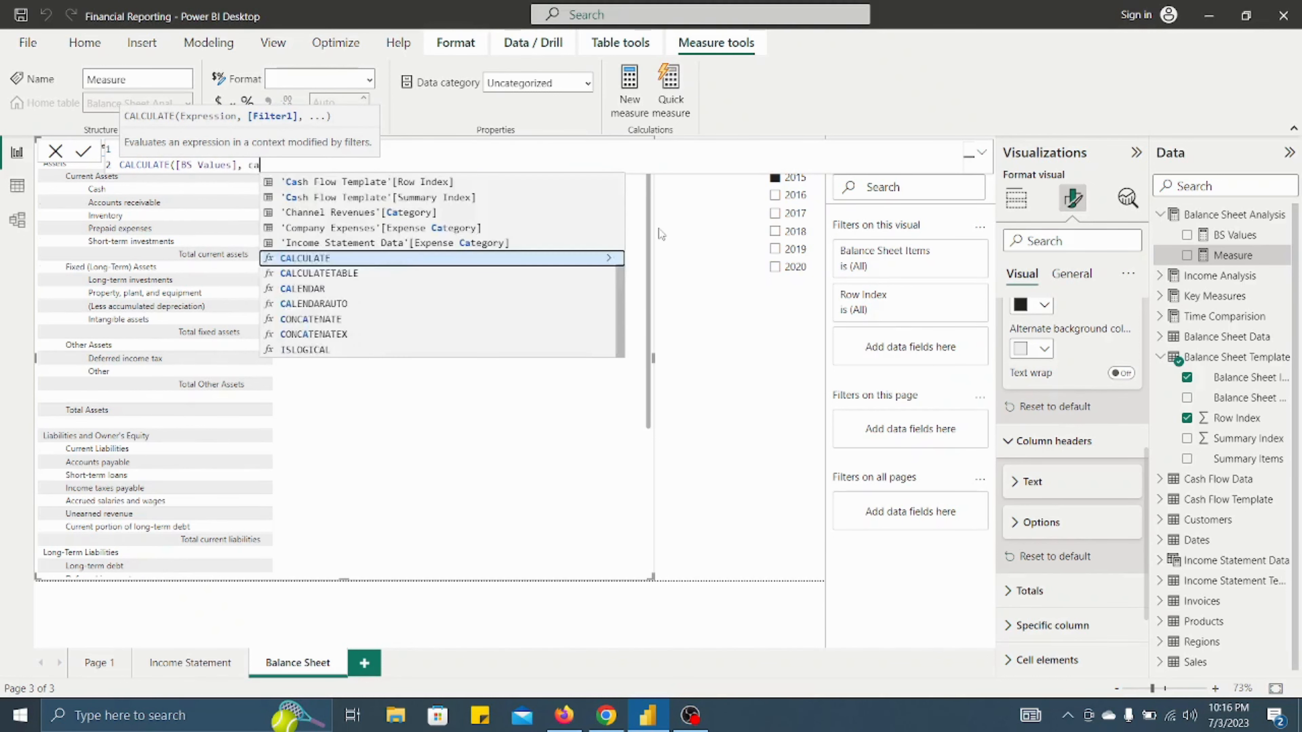
type("te")
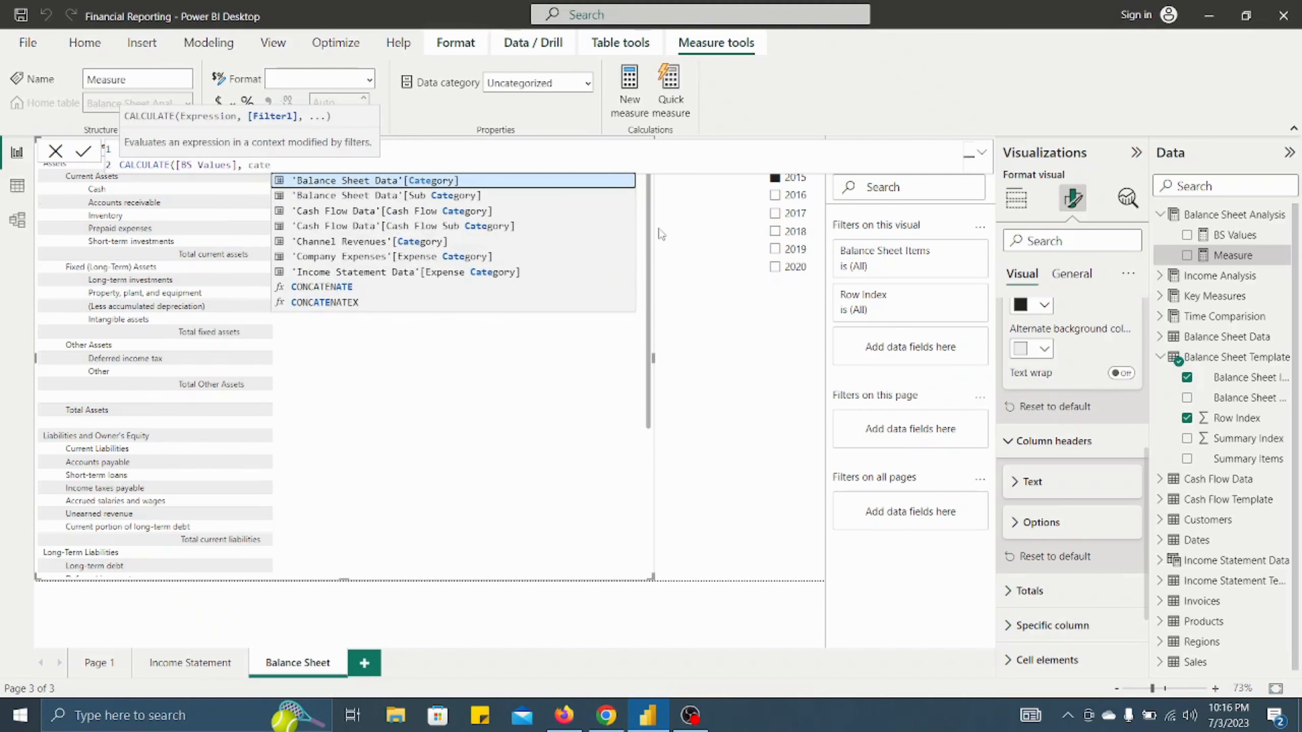
key("Tab")
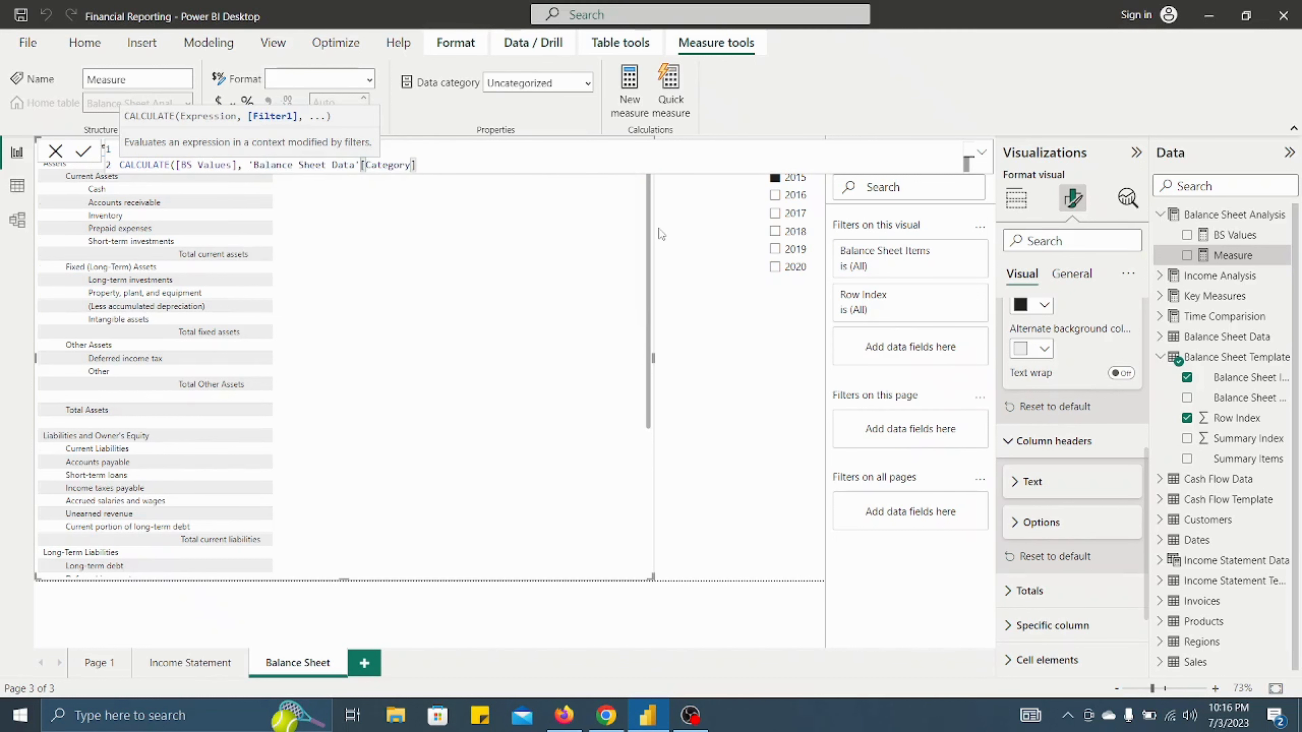
type("=")
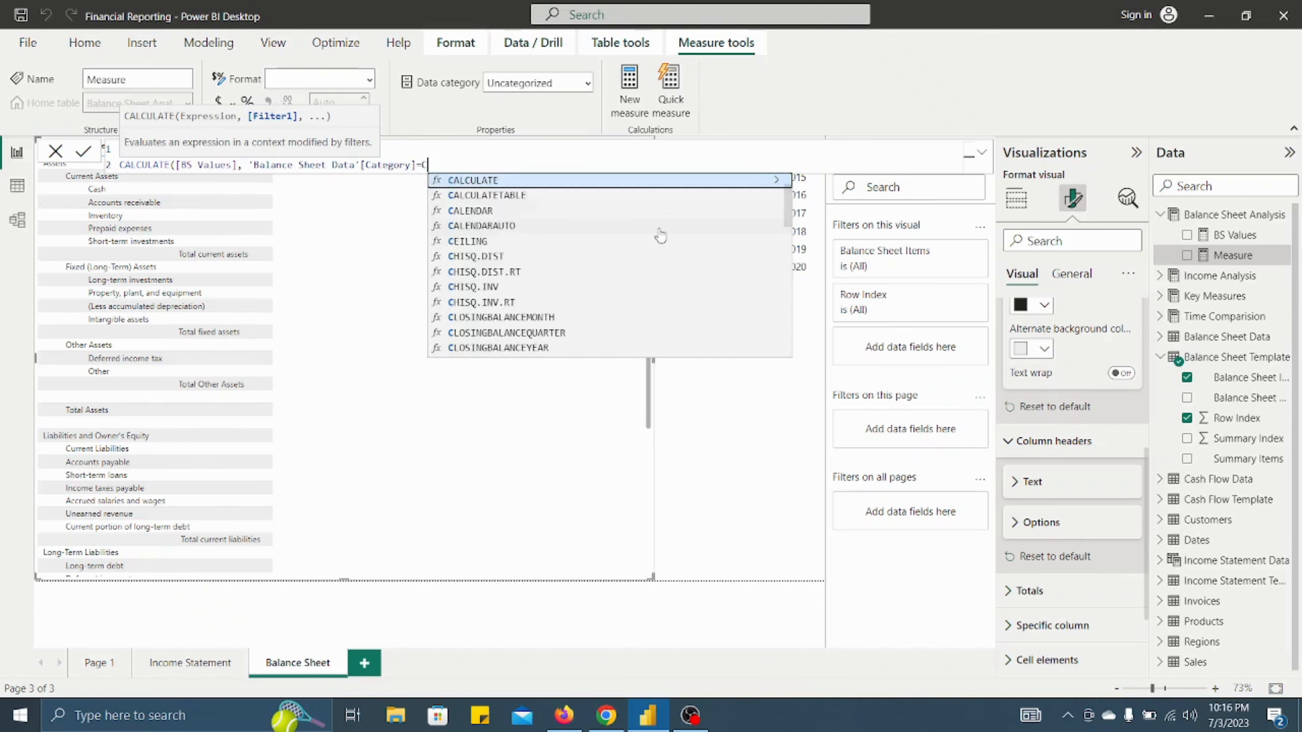
type("\"Current")
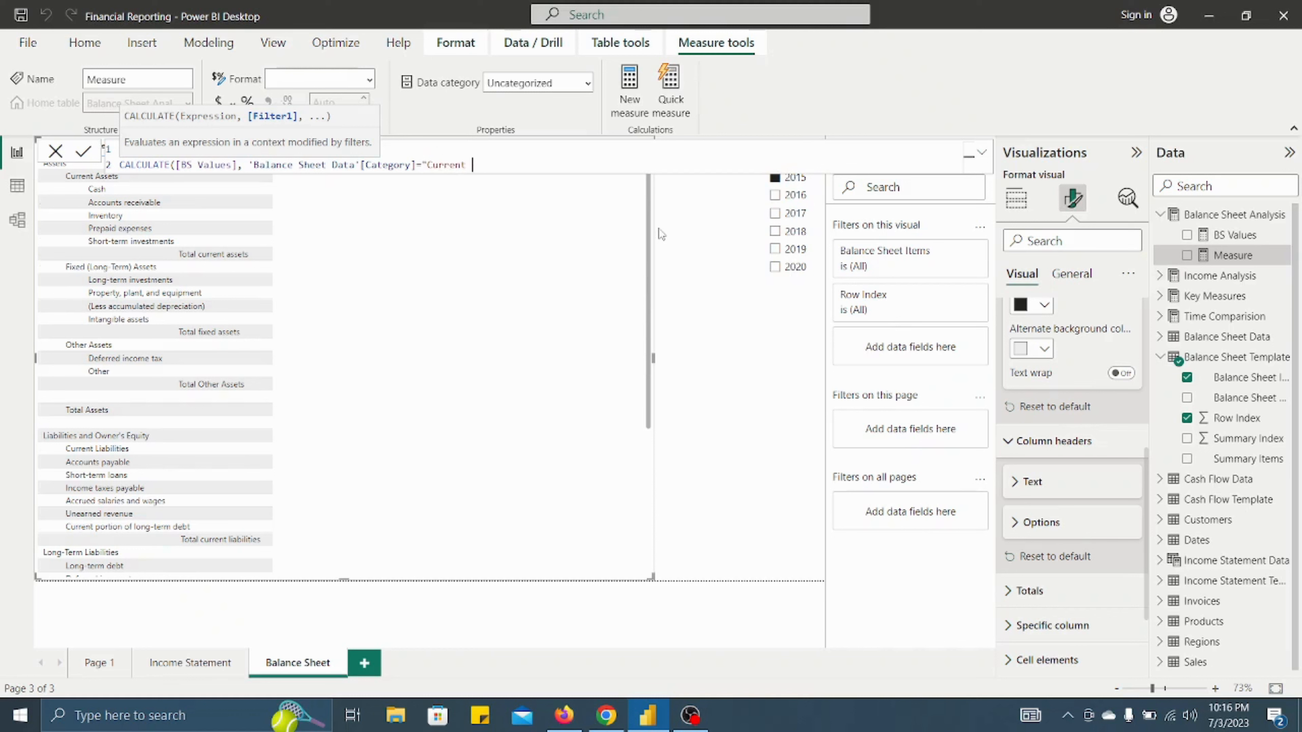
type(" Assets\")")
key("ctrl+a")
key("ctrl+c")
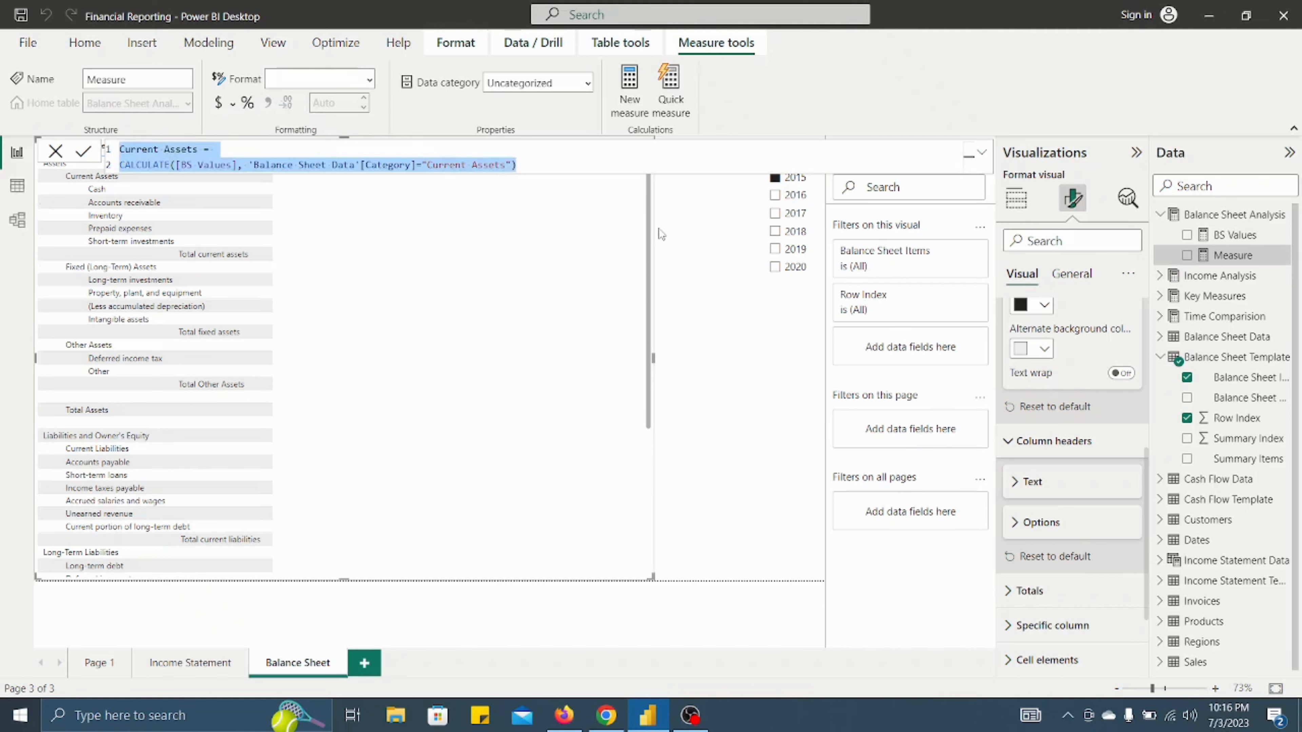
key("Return")
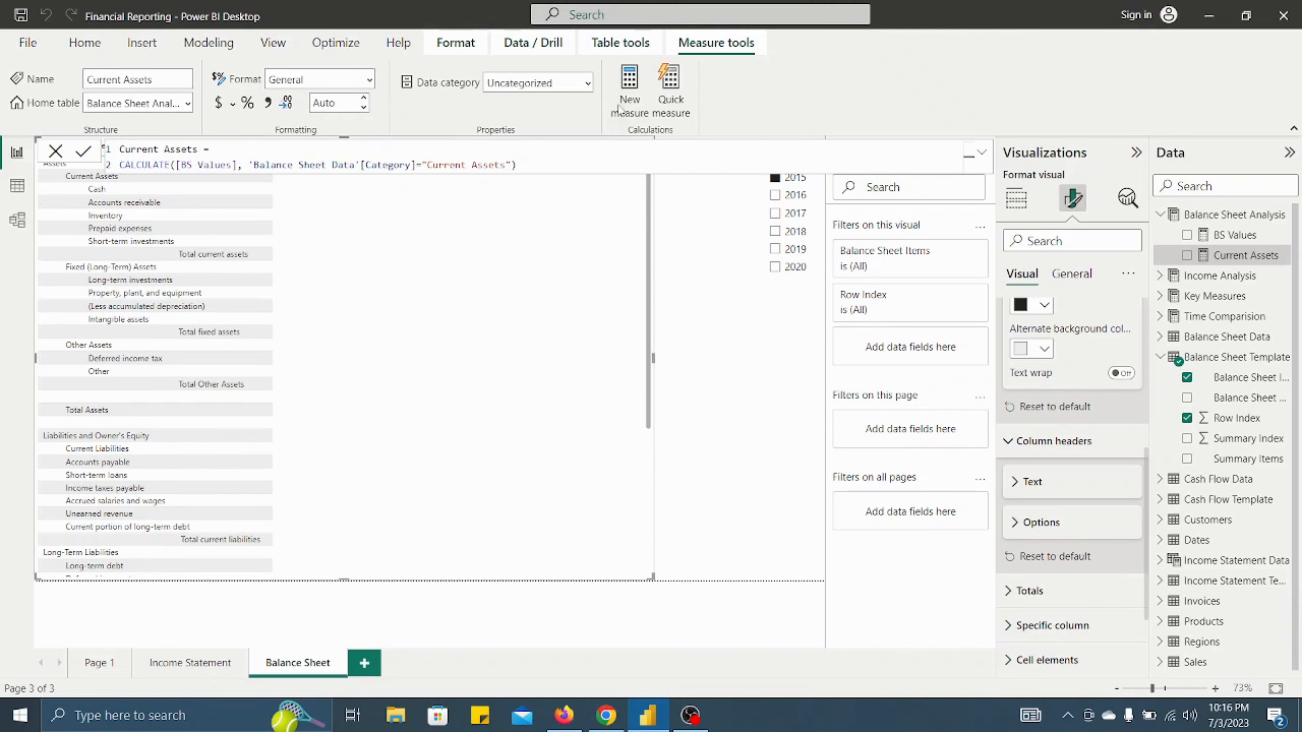
- Create a Current Liabilities measure from the copied formula, with the Category filter set to "Current Liabilities"
left_click(628, 93)
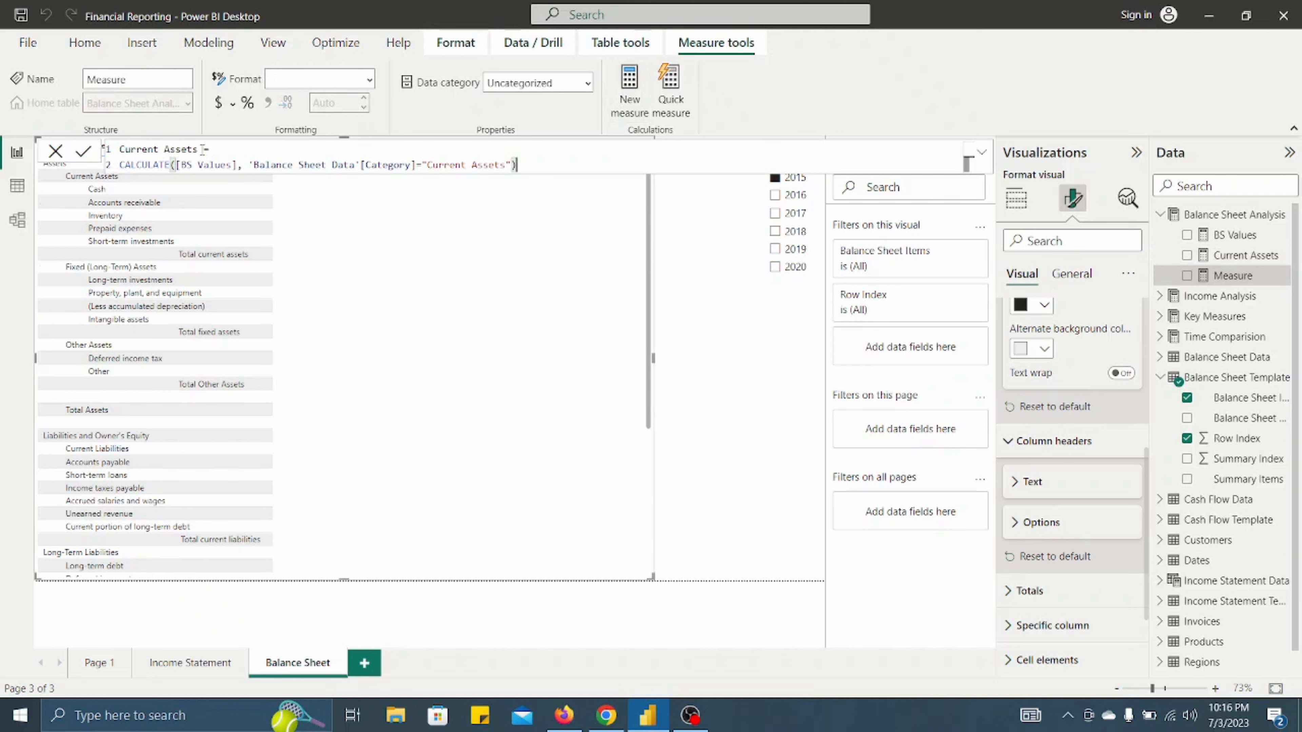
double_click(184, 150)
key("BackSpace")
type("Lia")
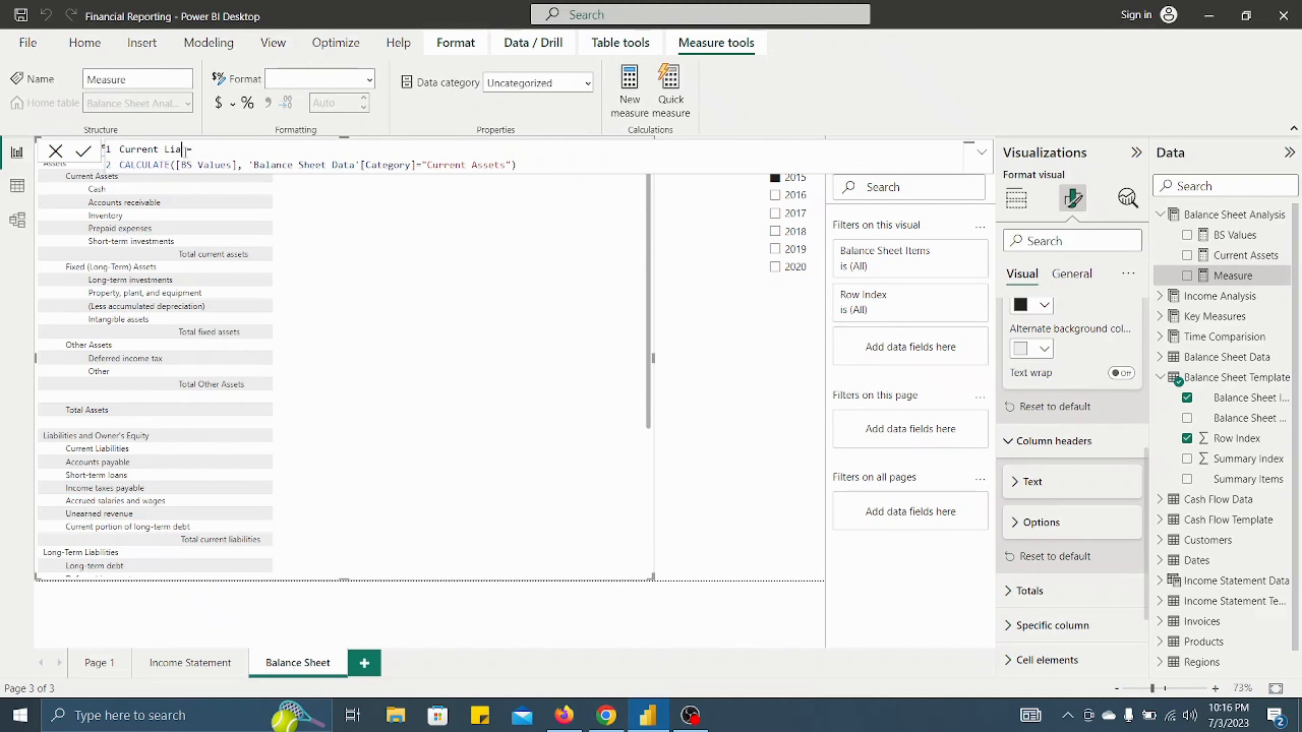
type("bilities")
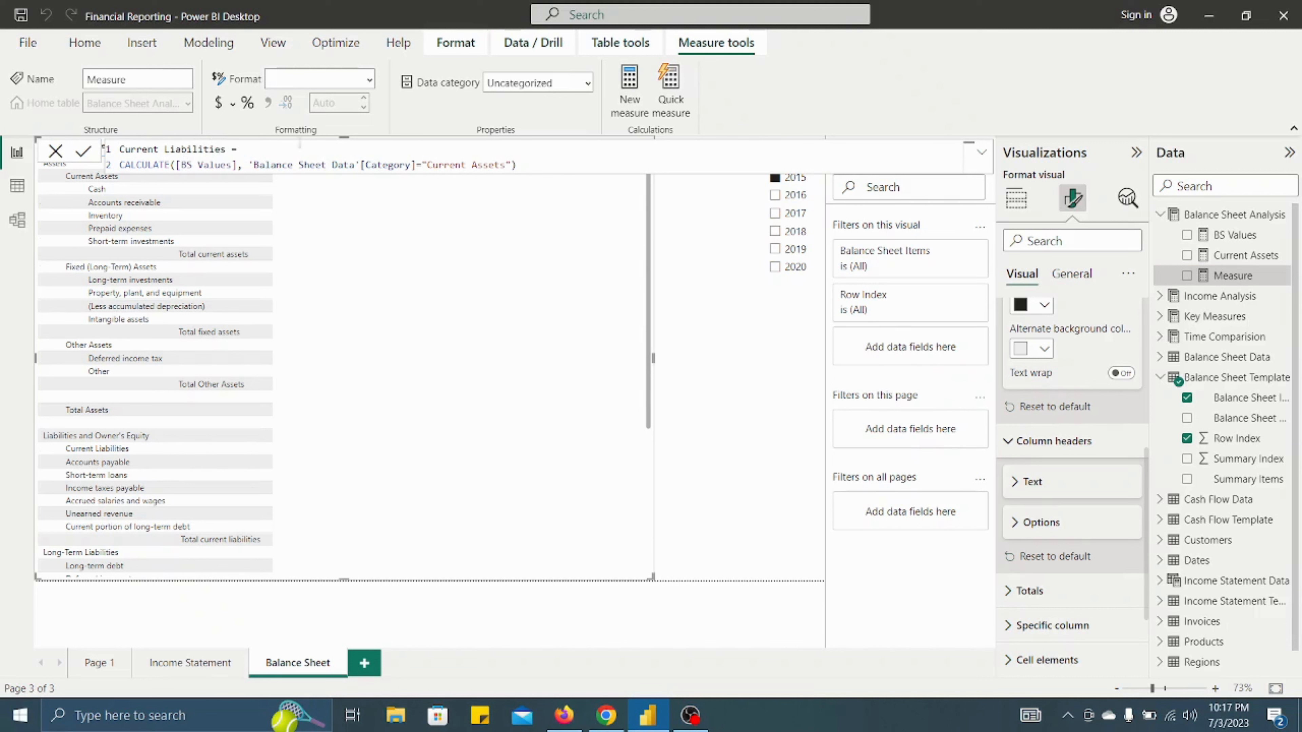
double_click(490, 165)
type("Liabilities")
key("Return")
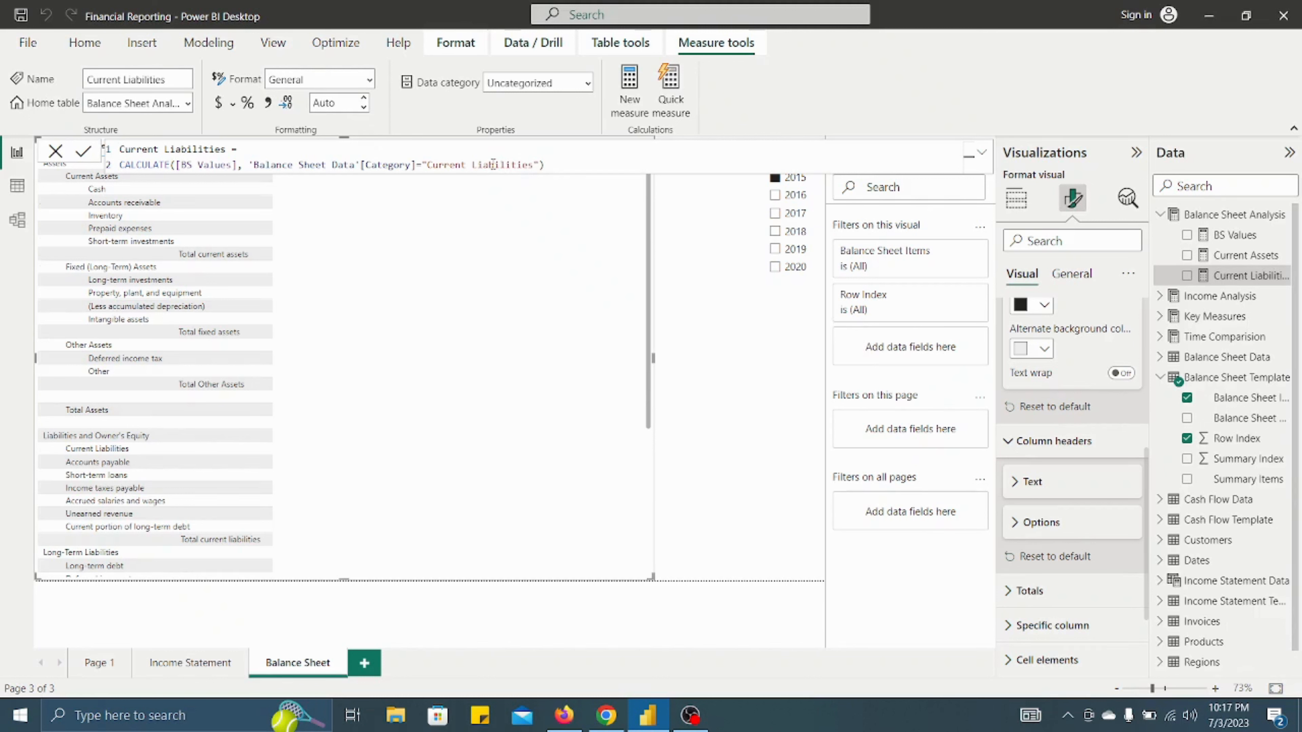
- Create a Fixed Assets measure from the copied formula, with the Category filter set to "Fixed Assets"
left_click(636, 83)
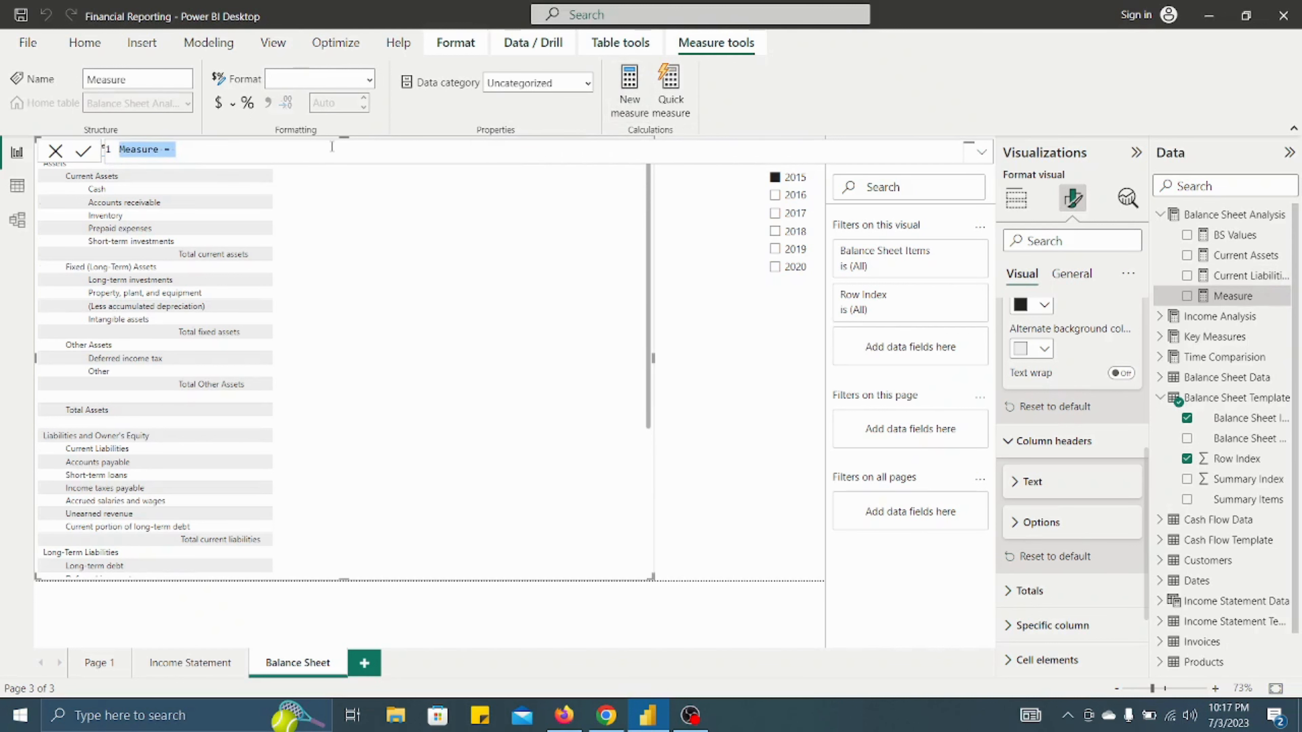
key("ctrl+v")
double_click(148, 149)
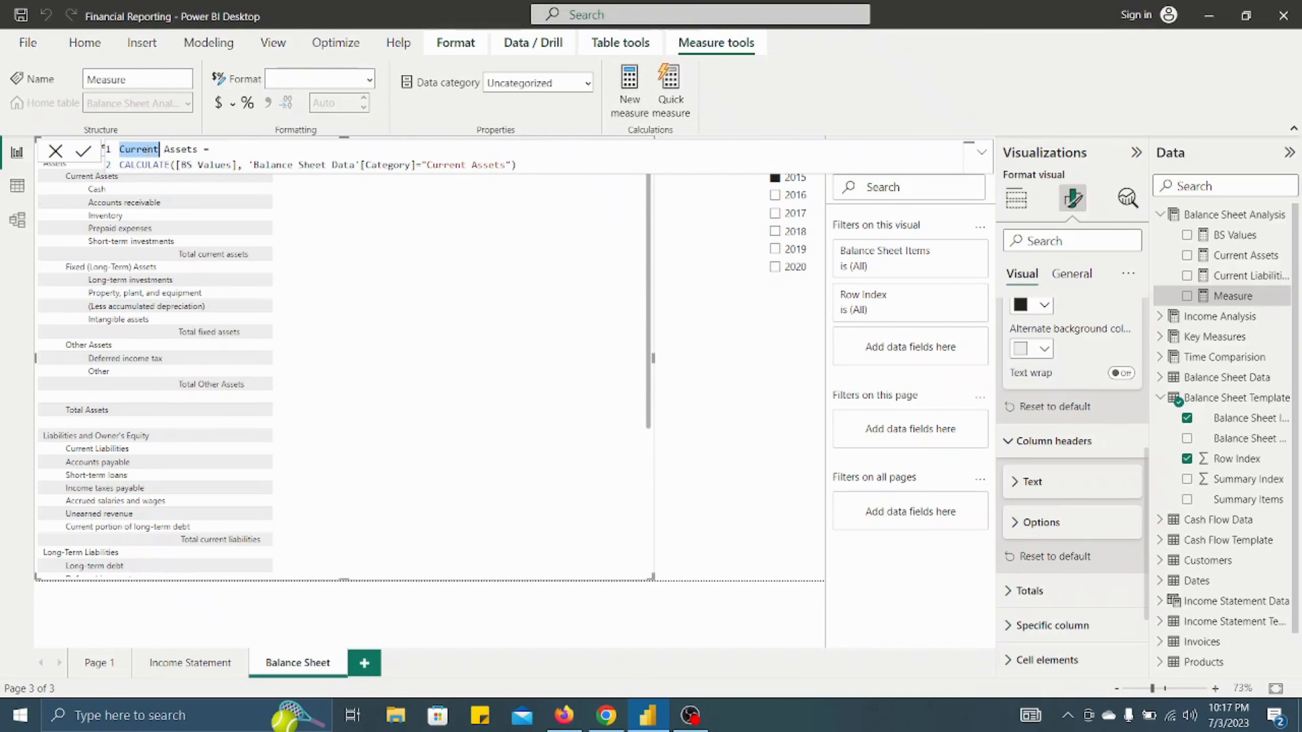
type("Fixed")
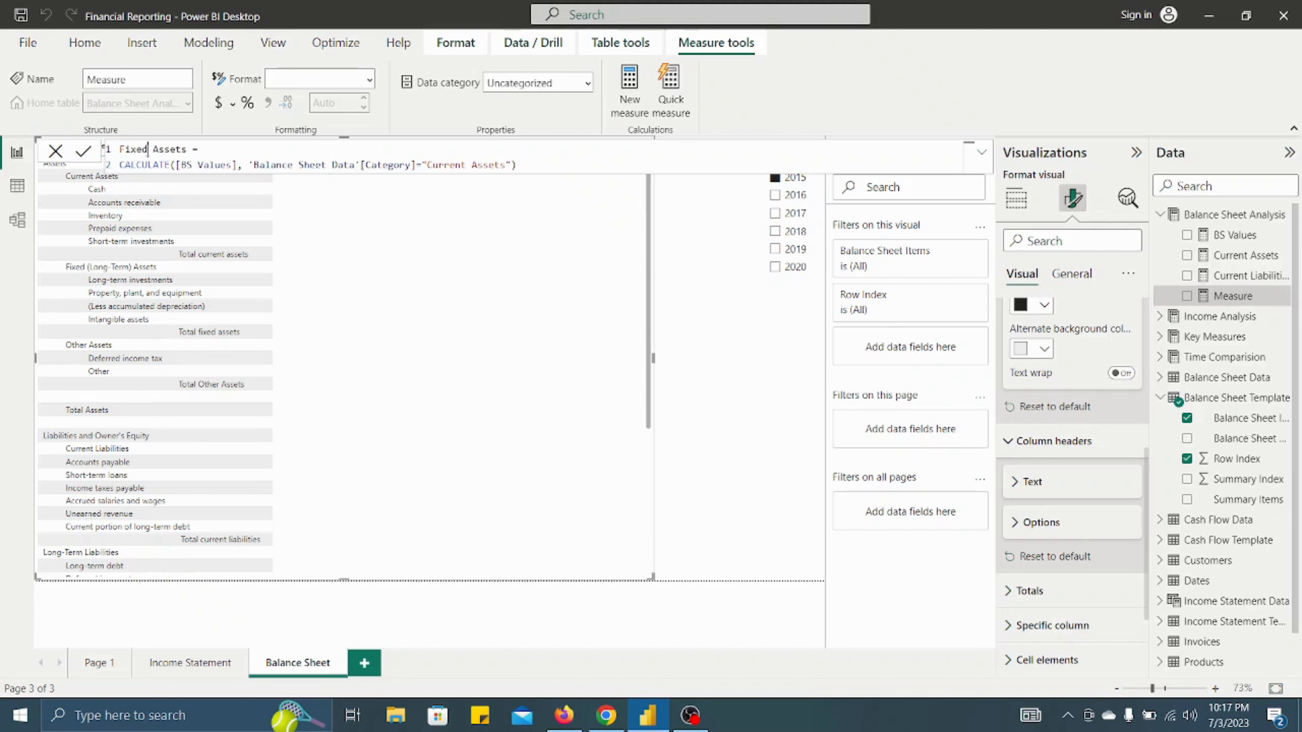
double_click(438, 163)
type("Fixed")
key("Return")
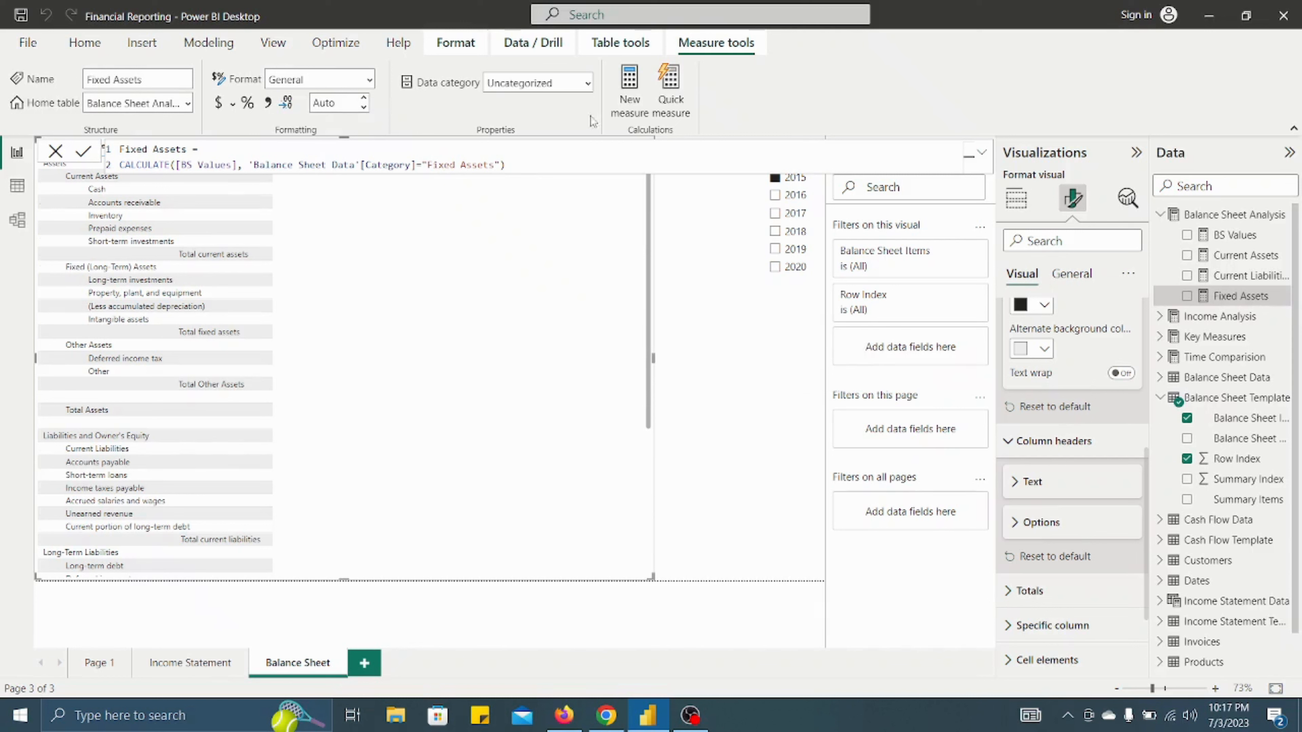
- Start a new measure from the copied Current Assets formula and name it Long Term Liabilities
left_click(629, 93)
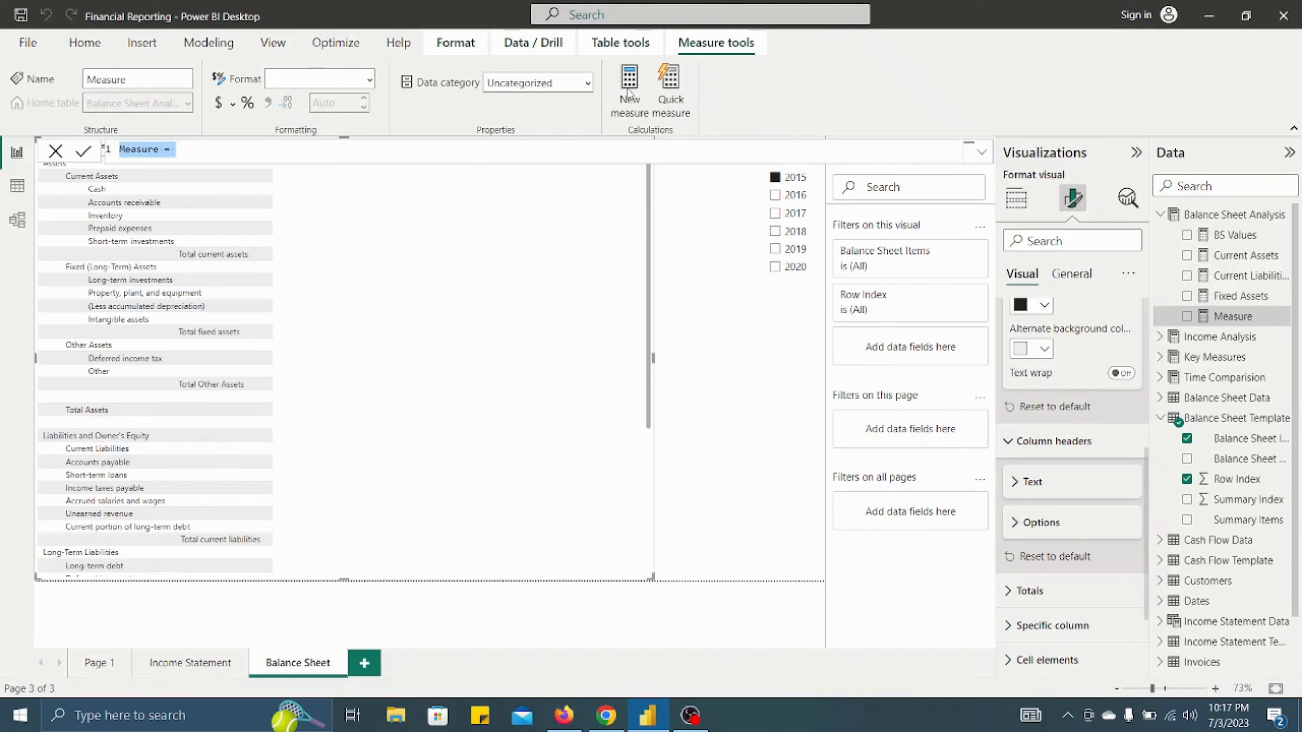
key("ctrl+v")
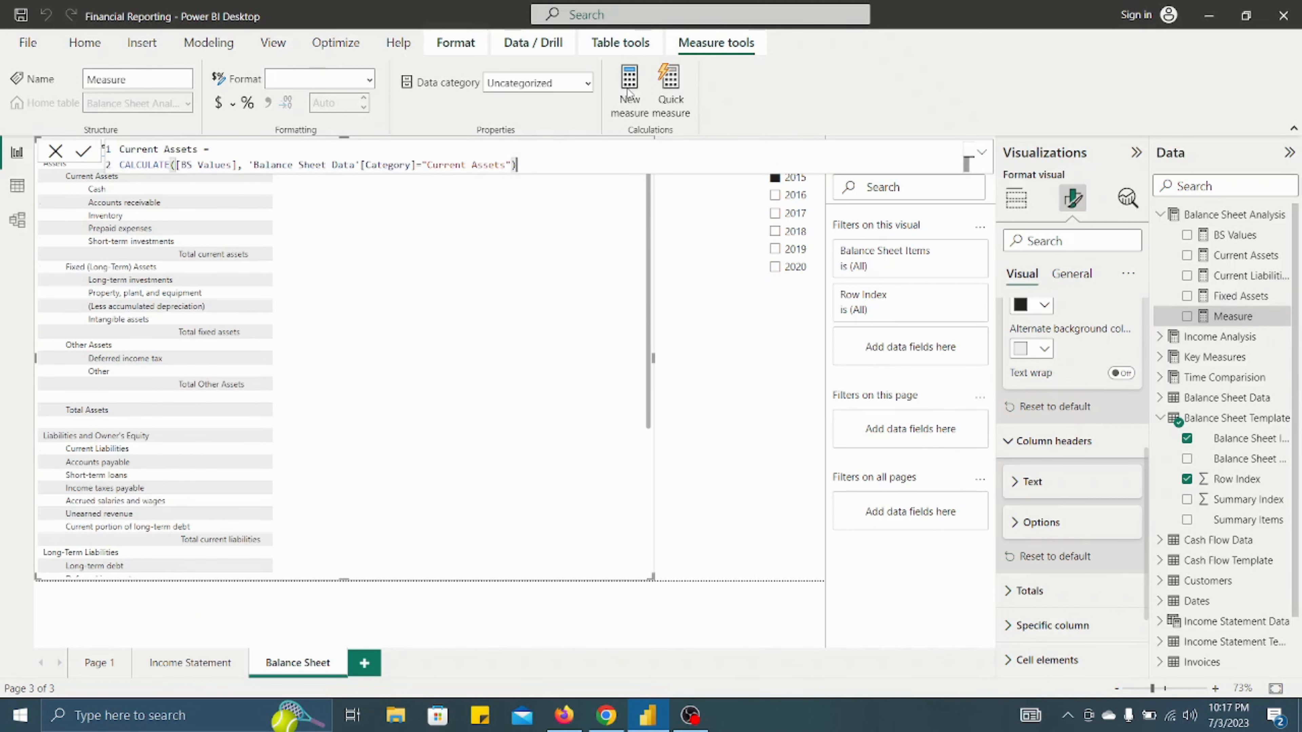
double_click(183, 149)
key("BackSpace")
key("BackSpace")
key("BackSpace")
key("BackSpace")
key("BackSpace")
key("BackSpace")
key("BackSpace")
key("BackSpace")
key("BackSpace")
type("Lon")
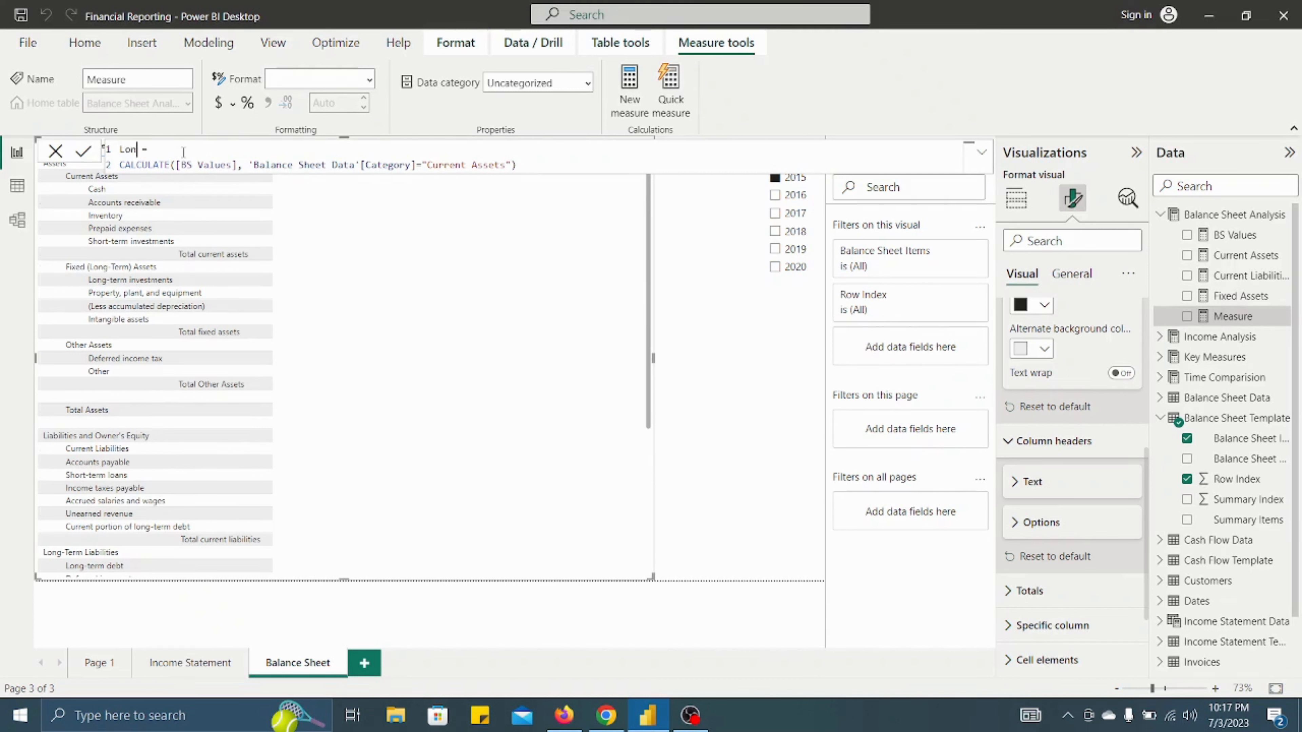
type("g Term Liabilities")
- Set the Category filter to "Long-Term Liabilities", hyphenate the measure name as Long-Term Liabilities and commit the measure
left_click(508, 164)
key("BackSpace")
key("BackSpace")
key("BackSpace")
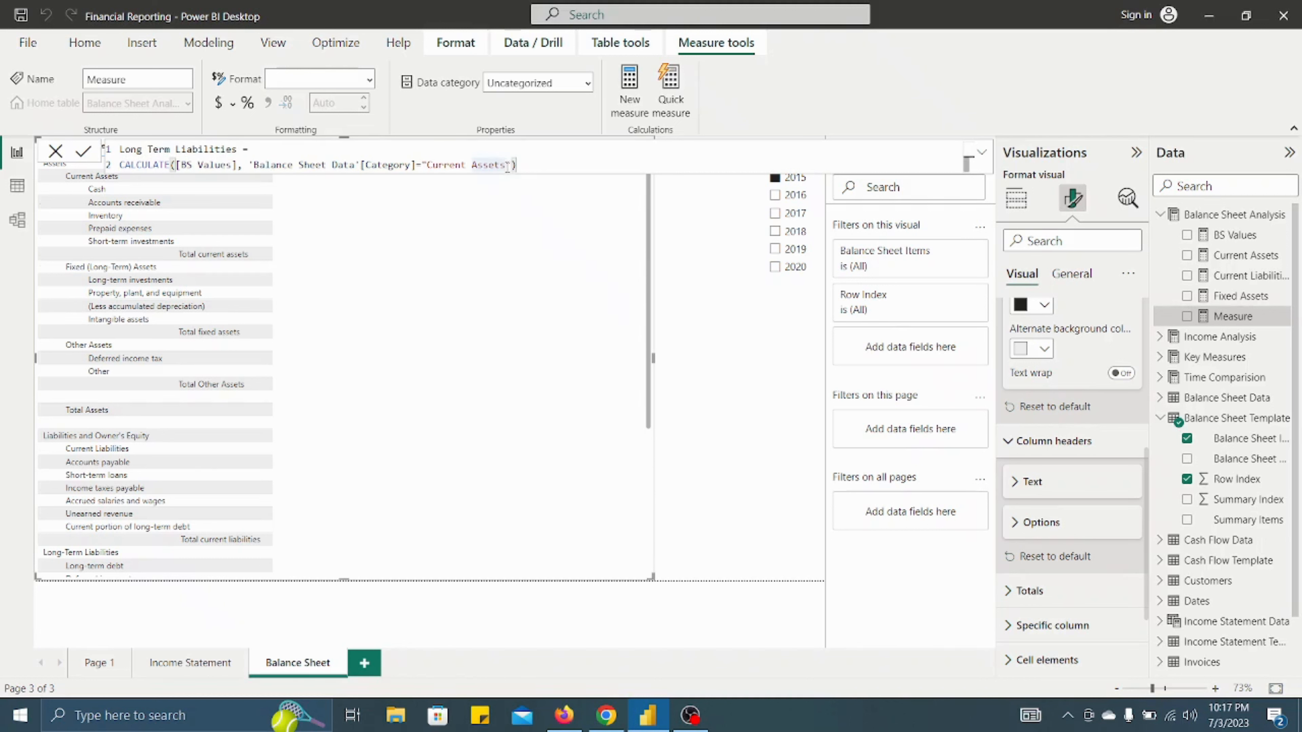
key("BackSpace")
key("BackSpace")
key("BackSpace")
key("BackSpace")
key("BackSpace")
key("BackSpace")
key("BackSpace")
key("BackSpace")
key("BackSpace")
key("BackSpace")
key("BackSpace")
type("Long T")
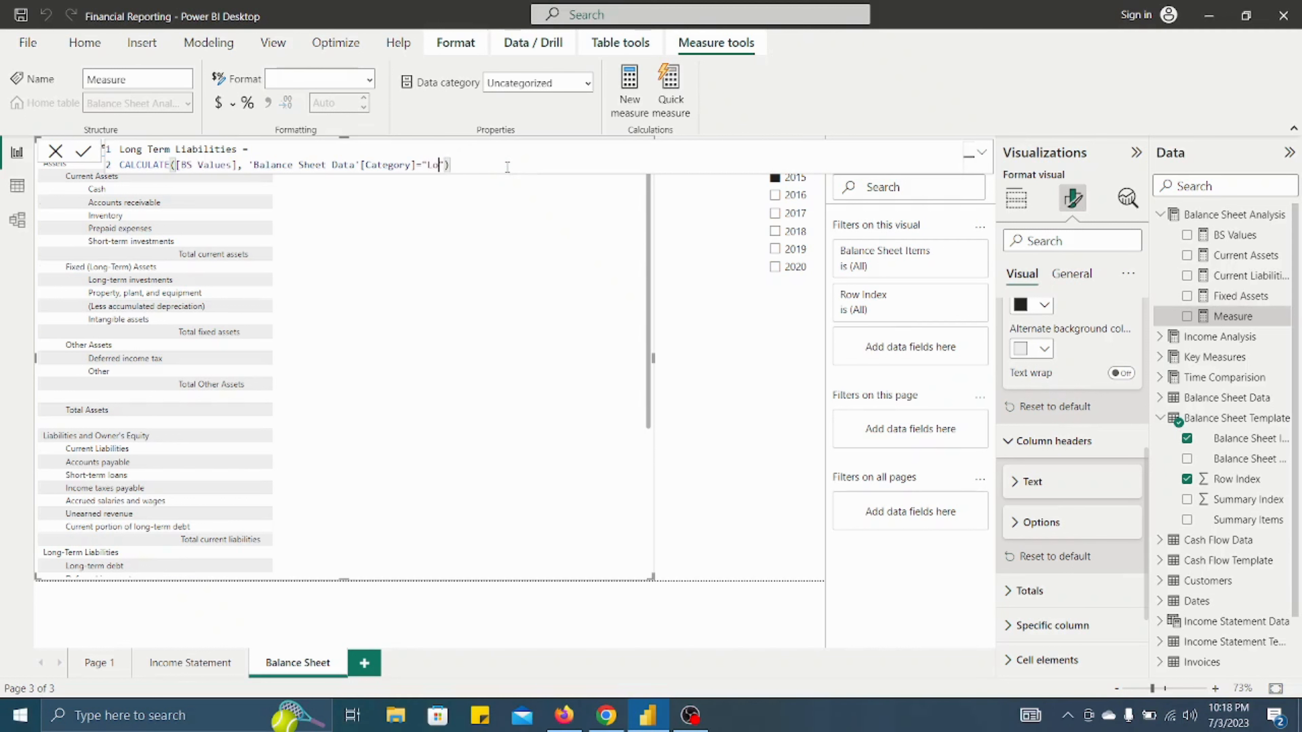
type("erm Liabilities")
left_click(456, 166)
key("BackSpace")
type("-")
left_click(147, 149)
key("BackSpace")
type("-")
left_click(571, 172)
key("Return")
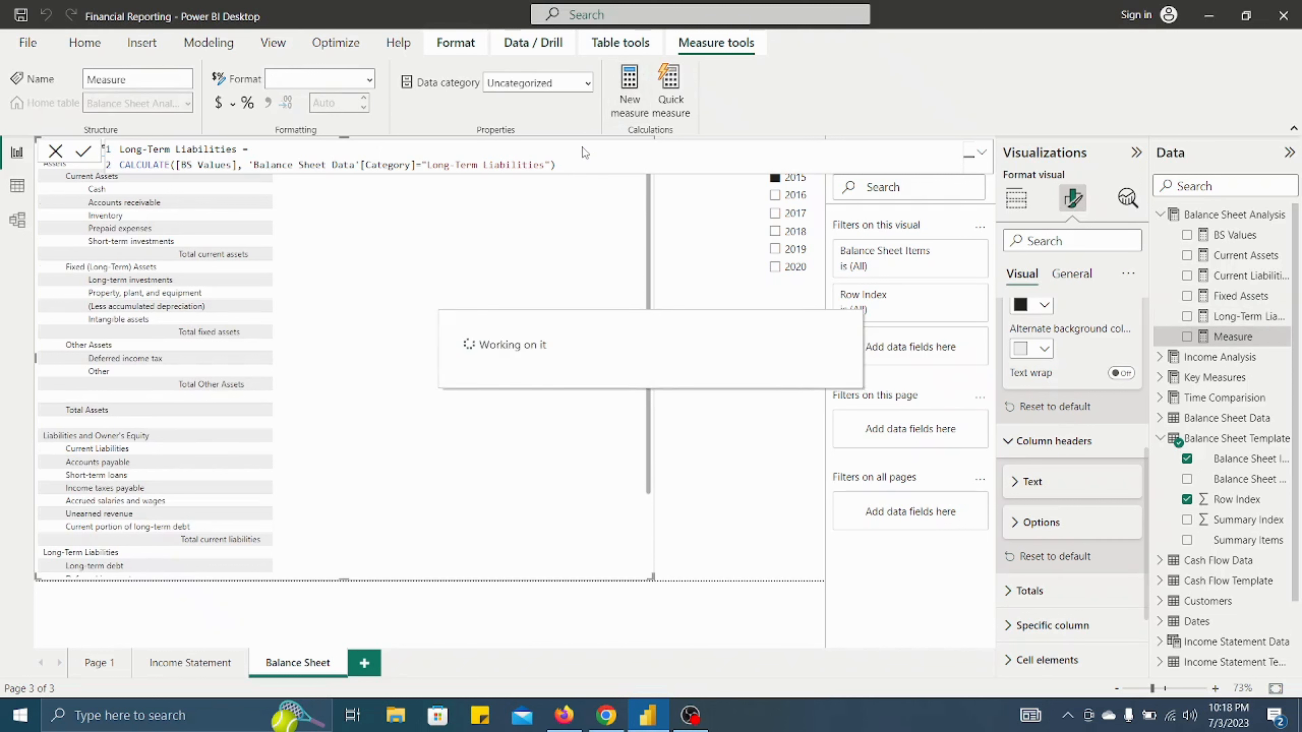
- Start another measure from the copied Current Assets formula and name it Owners Equity
key("ctrl+v")
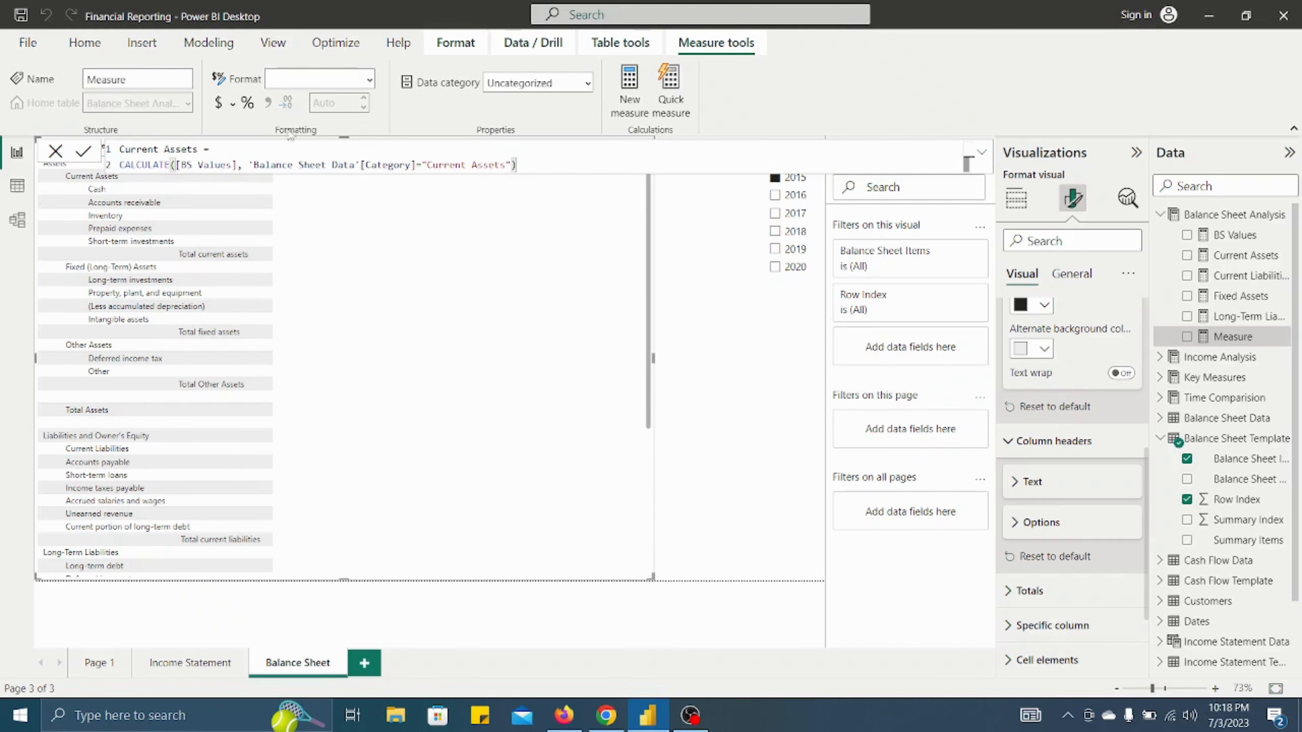
left_click(200, 149)
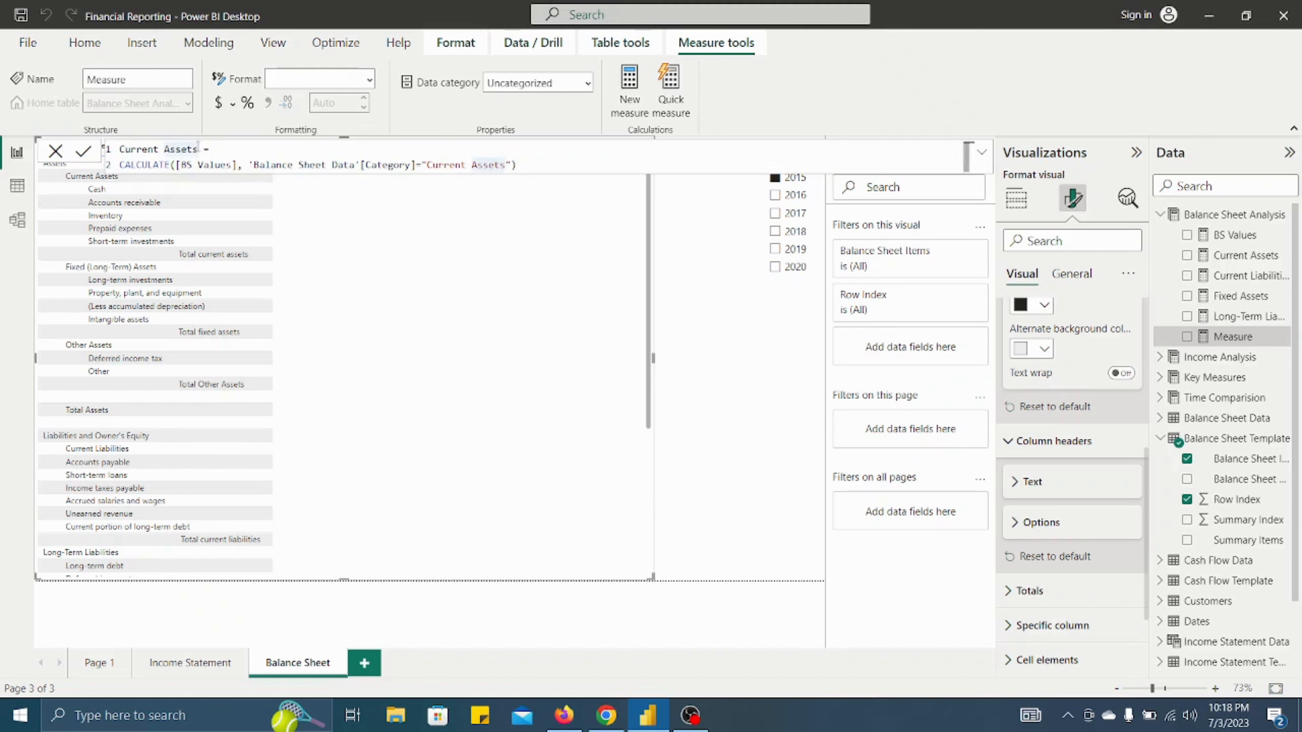
key("BackSpace")
key("BackSpace")
key("BackSpace")
key("BackSpace")
key("BackSpace")
key("BackSpace")
key("BackSpace")
key("BackSpace")
key("BackSpace")
key("BackSpace")
key("BackSpace")
key("BackSpace")
key("BackSpace")
key("BackSpace")
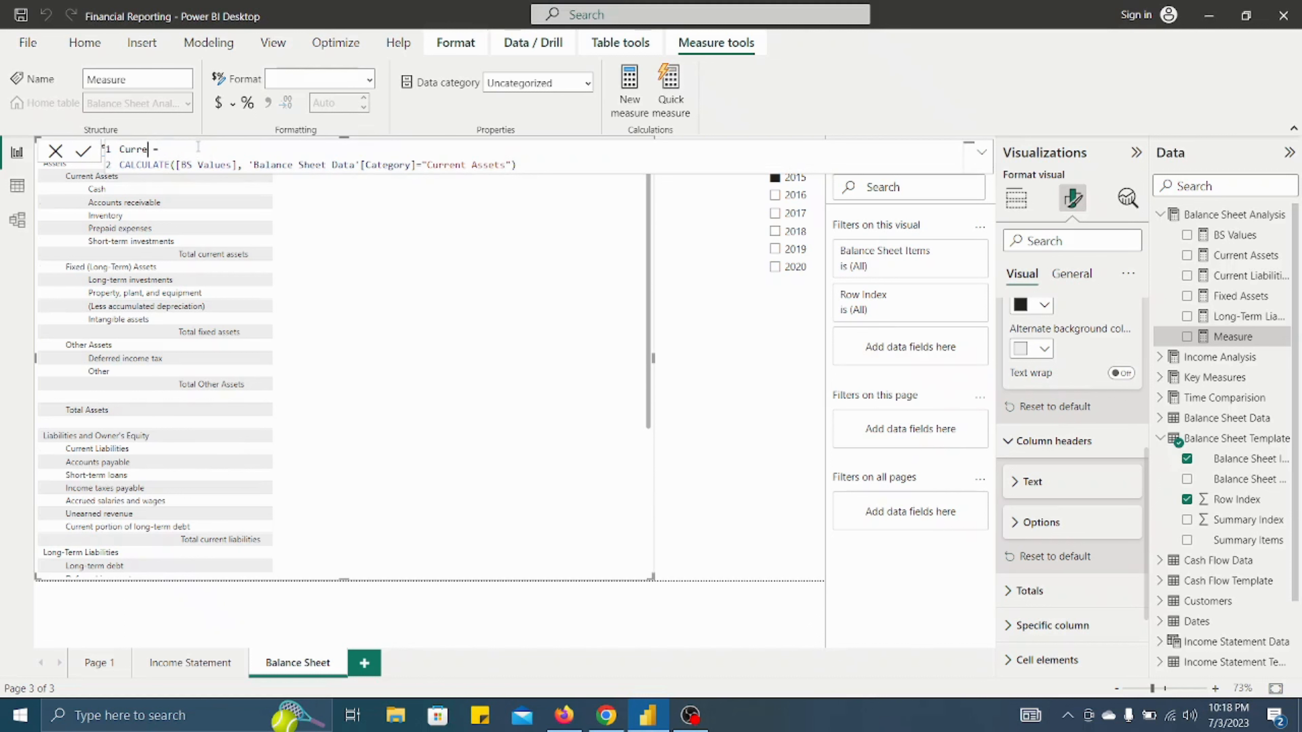
type("Owners Equity")
- Replace the Category filter value in the Owners Equity formula with "Owners Equity" and commit the measure
double_click(500, 164)
type("As")
key("BackSpace")
key("BackSpace")
key("BackSpace")
key("BackSpace")
key("BackSpace")
key("BackSpace")
key("BackSpace")
key("BackSpace")
key("BackSpace")
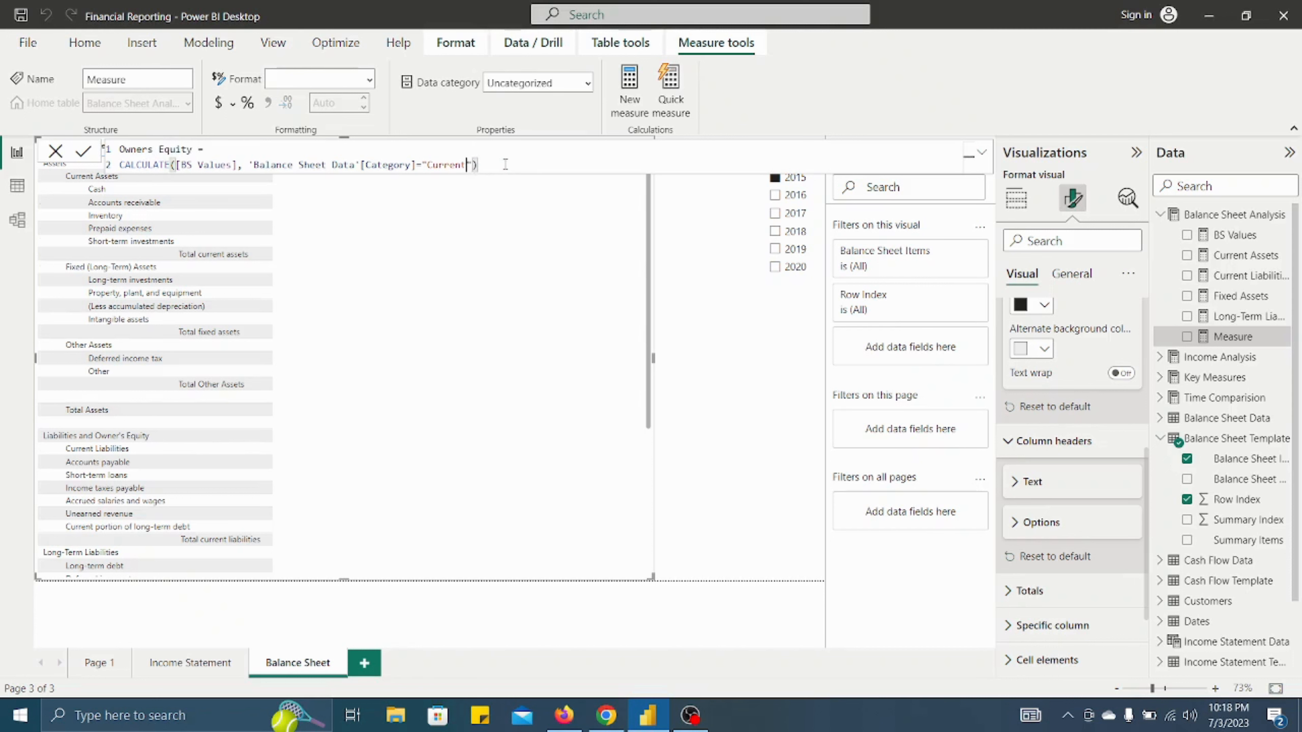
key("BackSpace")
type("Owners Equity")
left_click(512, 165)
key("Return")
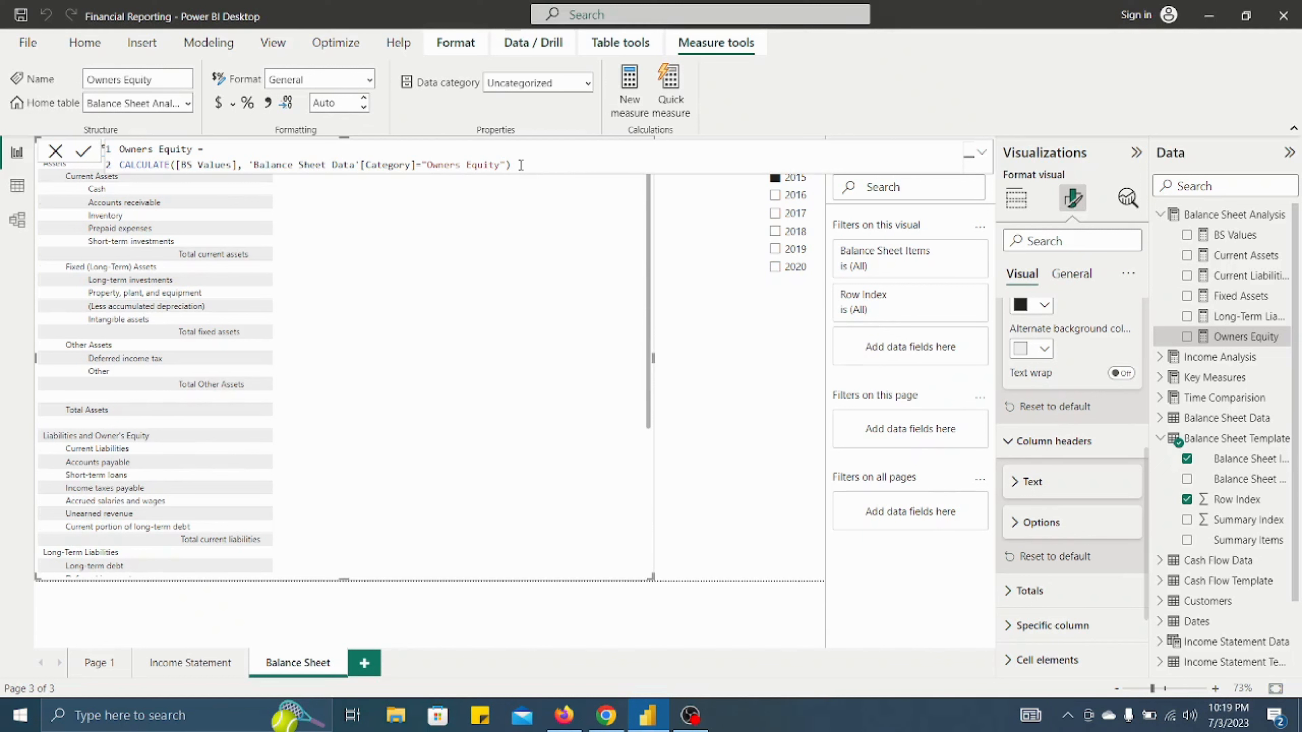
- Create an Other Assets measure from the copied formula, with the Category filter set to "Other Assets"
left_click(635, 87)
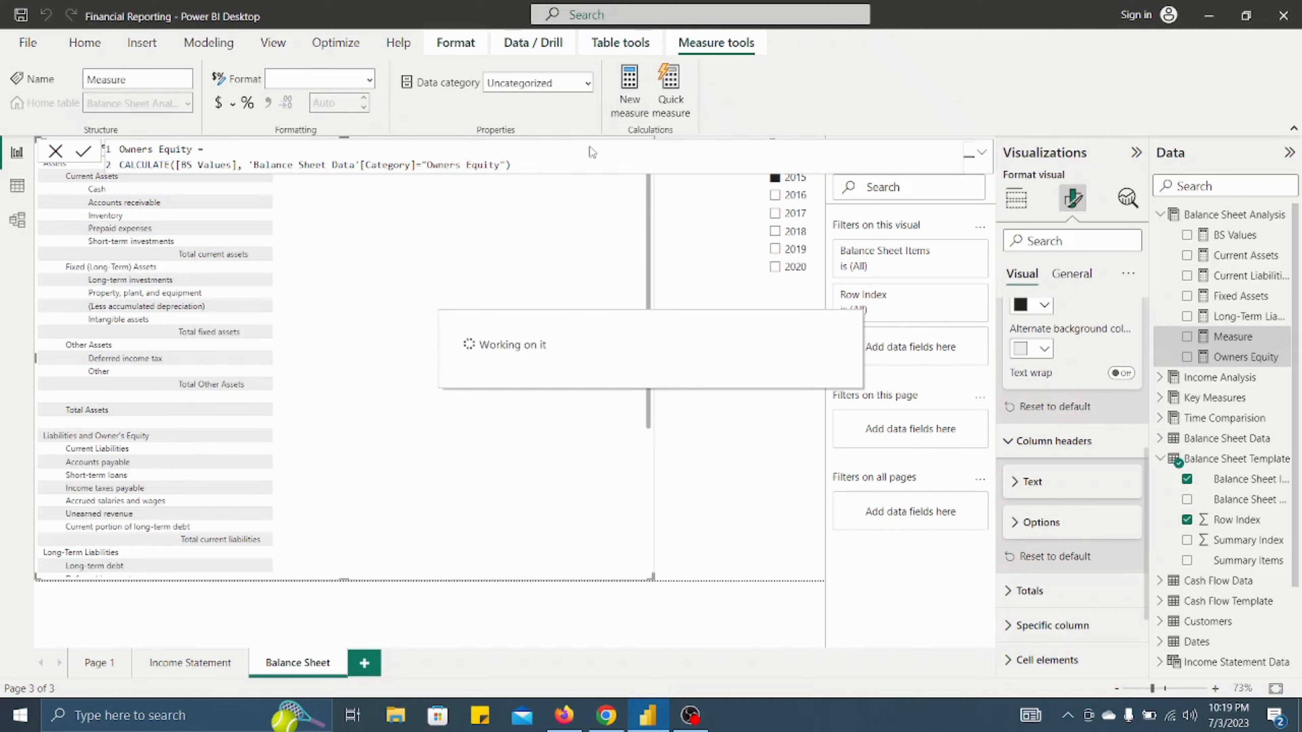
type("Current Assets = CALCULATE([BS Values], 'Balance Sheet Data'[Category]=\"Current Assets\")")
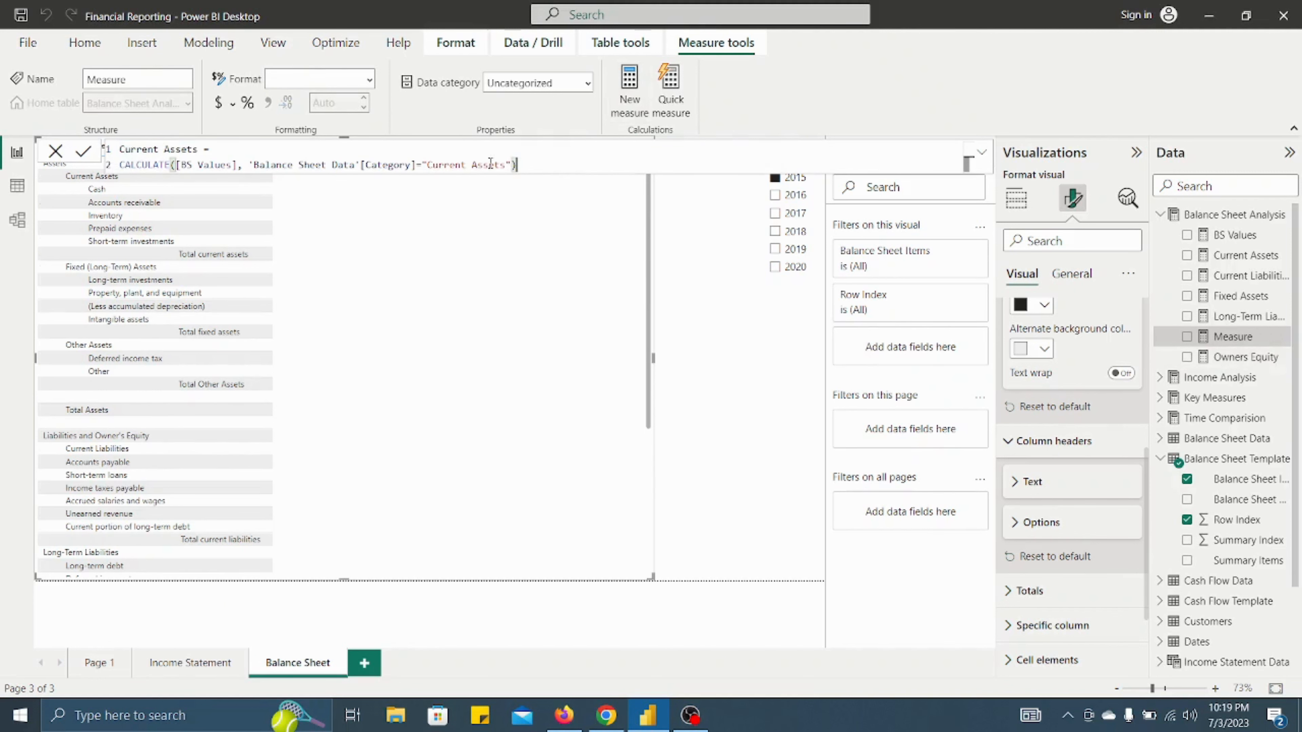
double_click(142, 149)
type("Other")
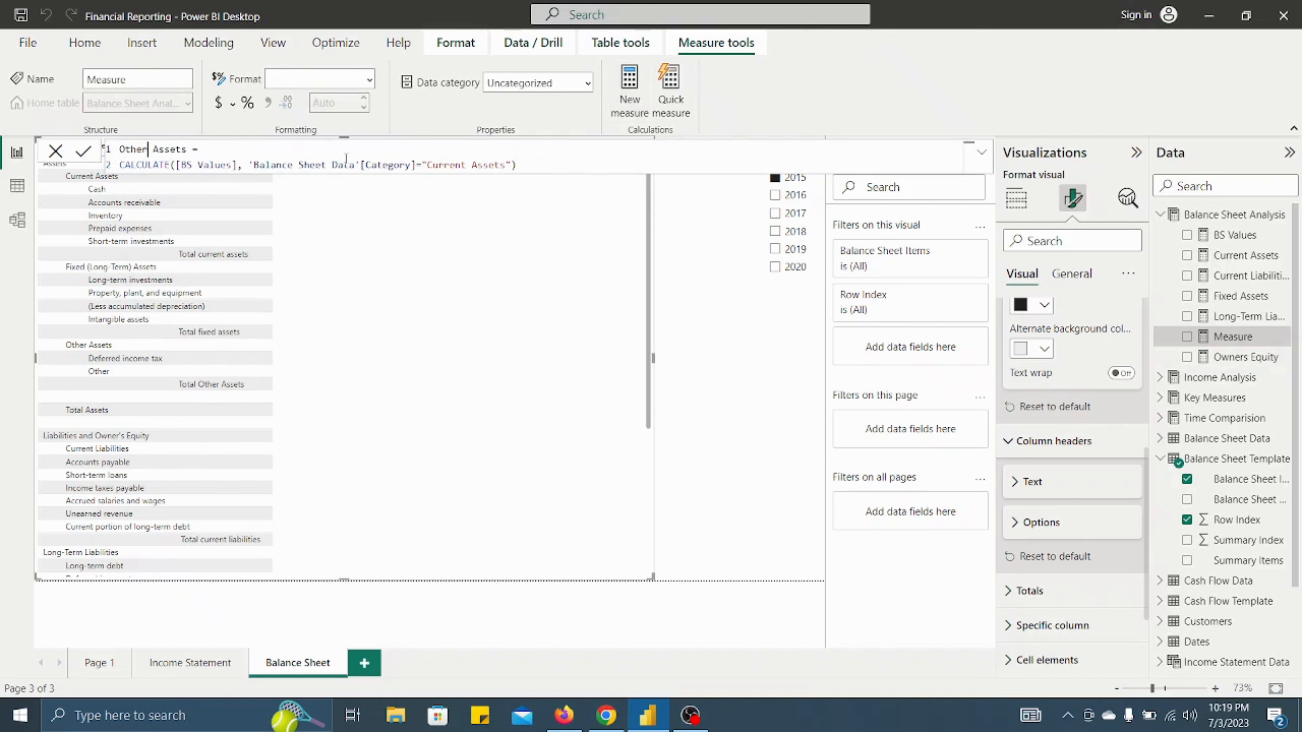
left_click(445, 165)
double_click(445, 164)
type("Other")
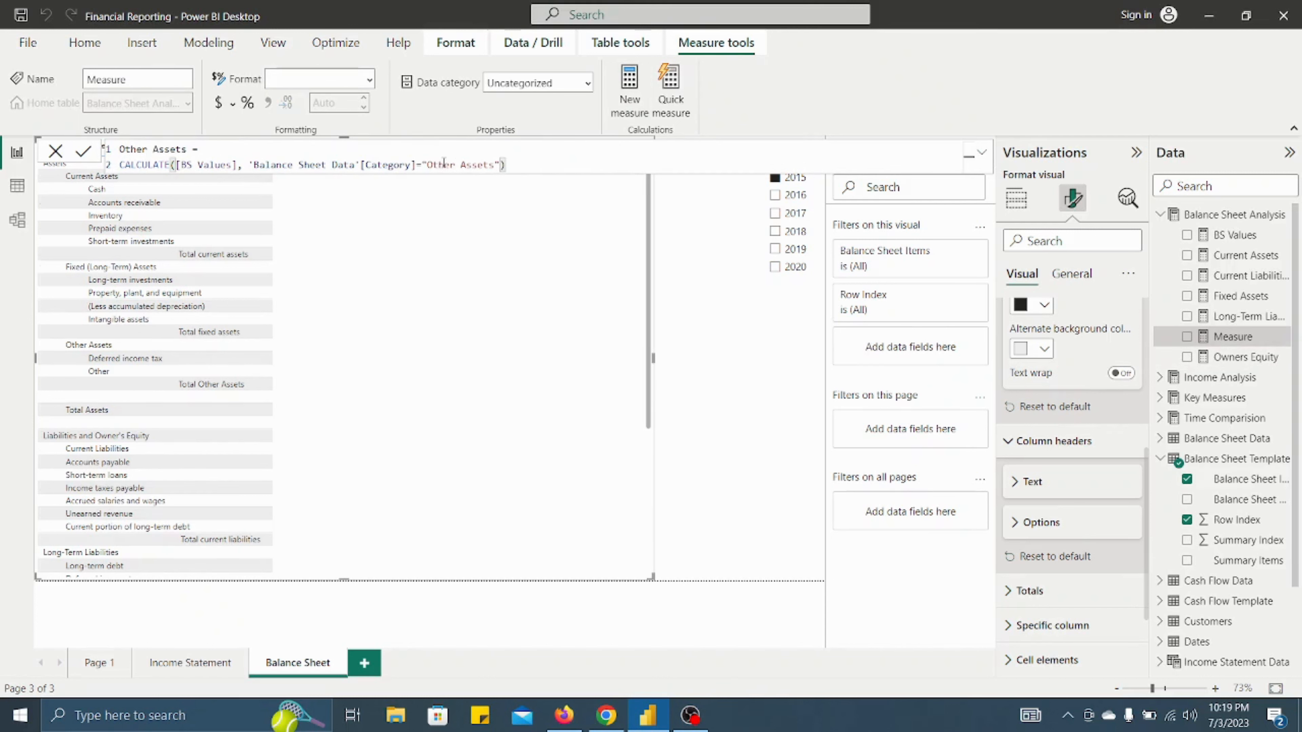
key("Return")
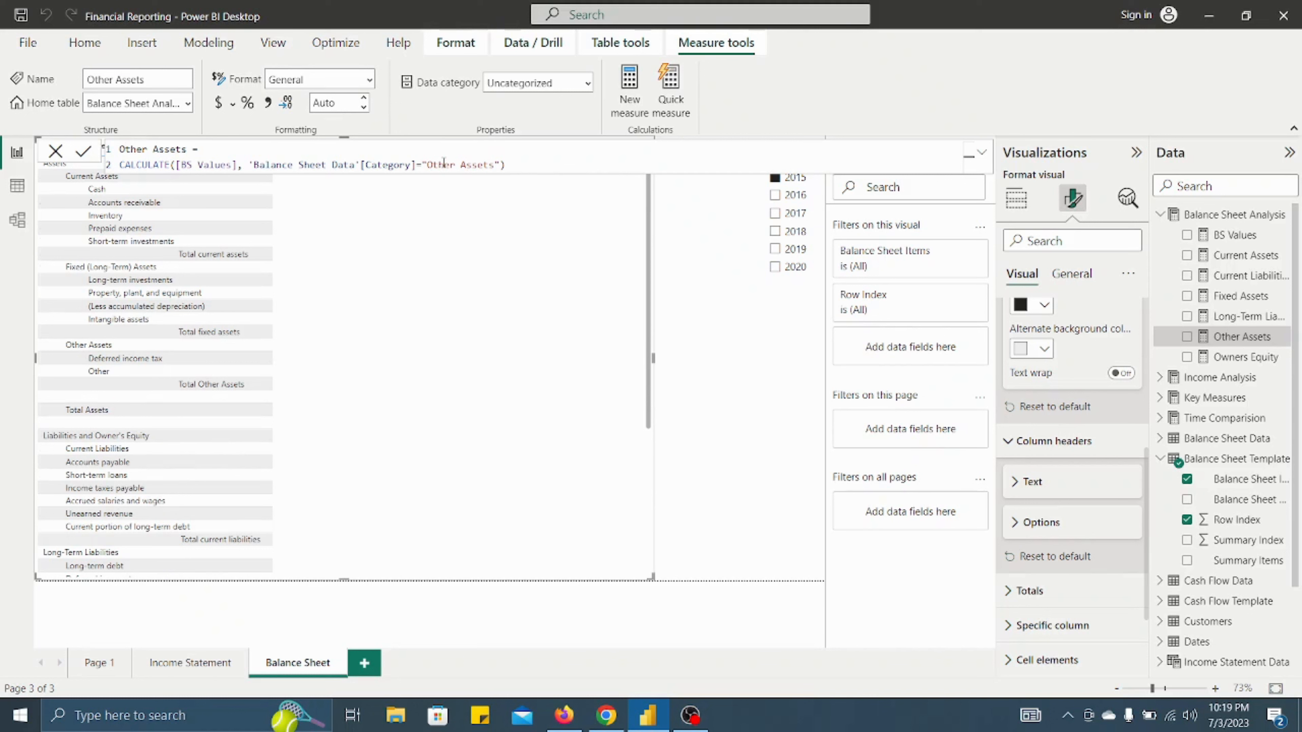
- Create a measure named Total Assests that adds [Current Assets], [Fixed Assets] and [Other Assets], and commit it
left_click(638, 82)
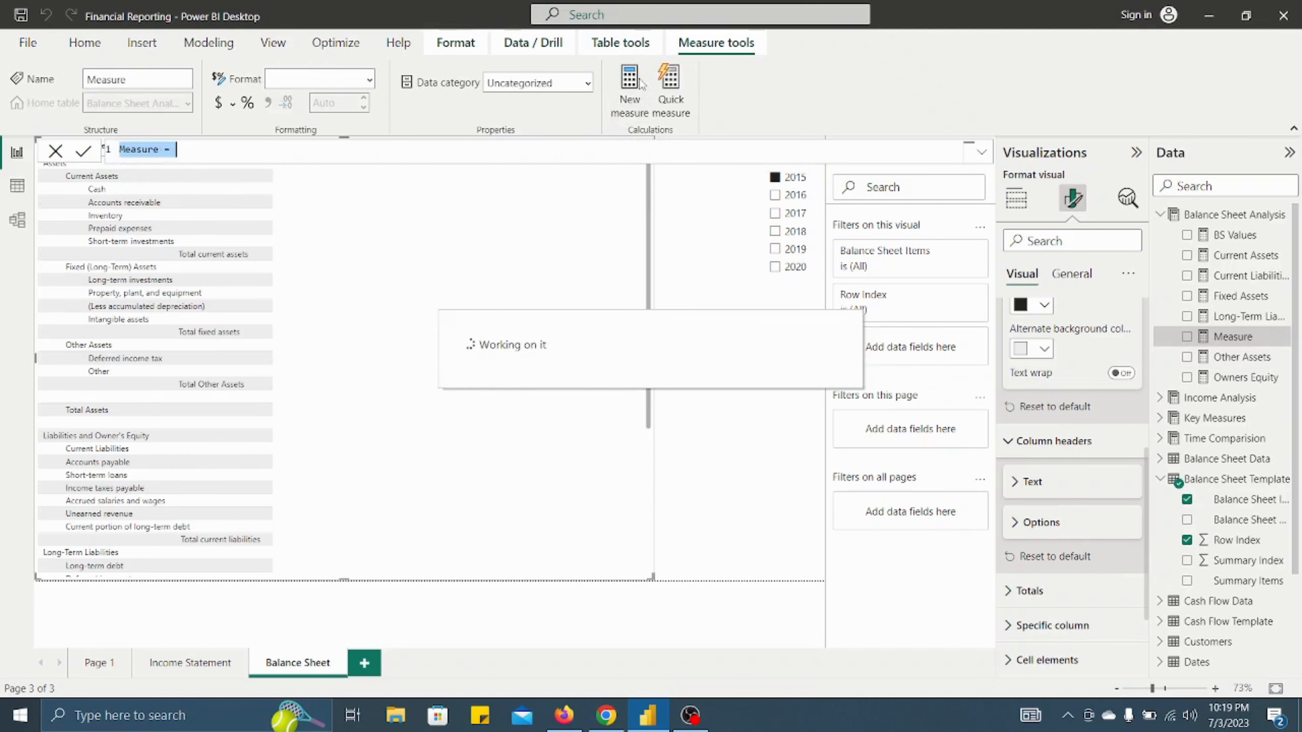
type("Tota")
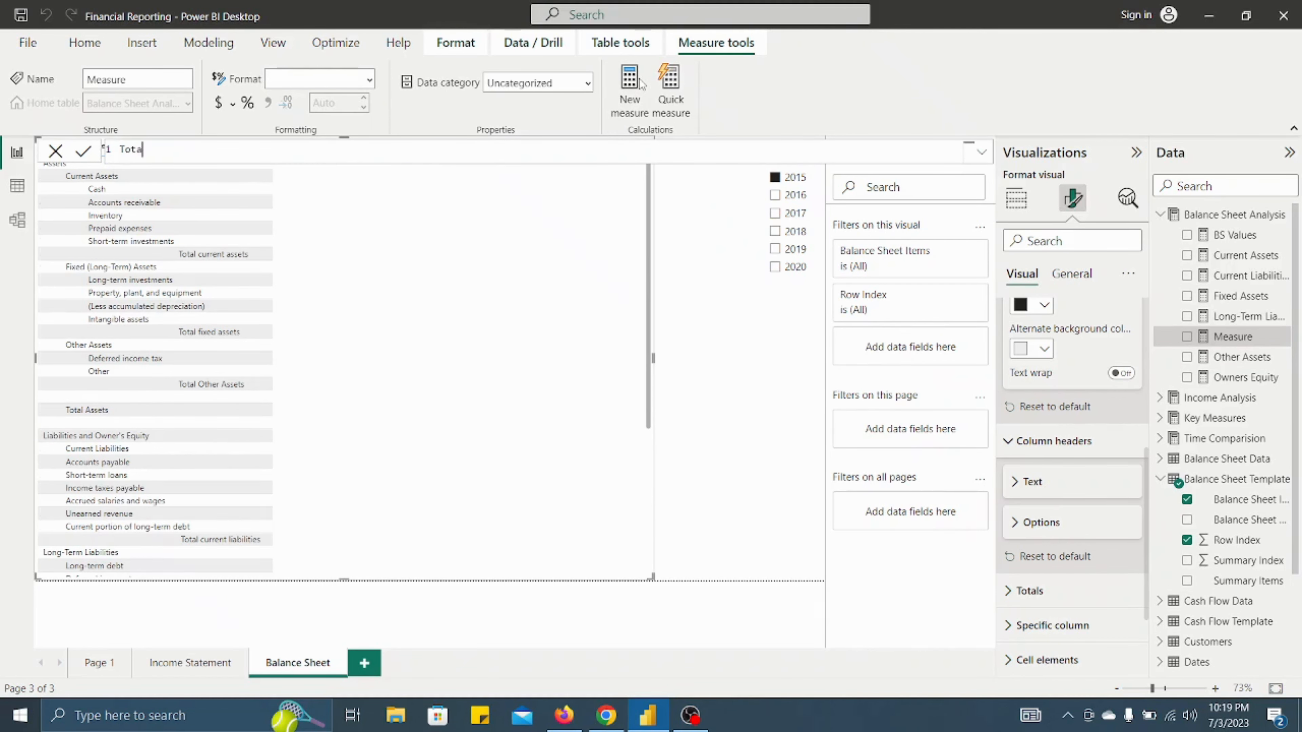
type("l Assets = curr")
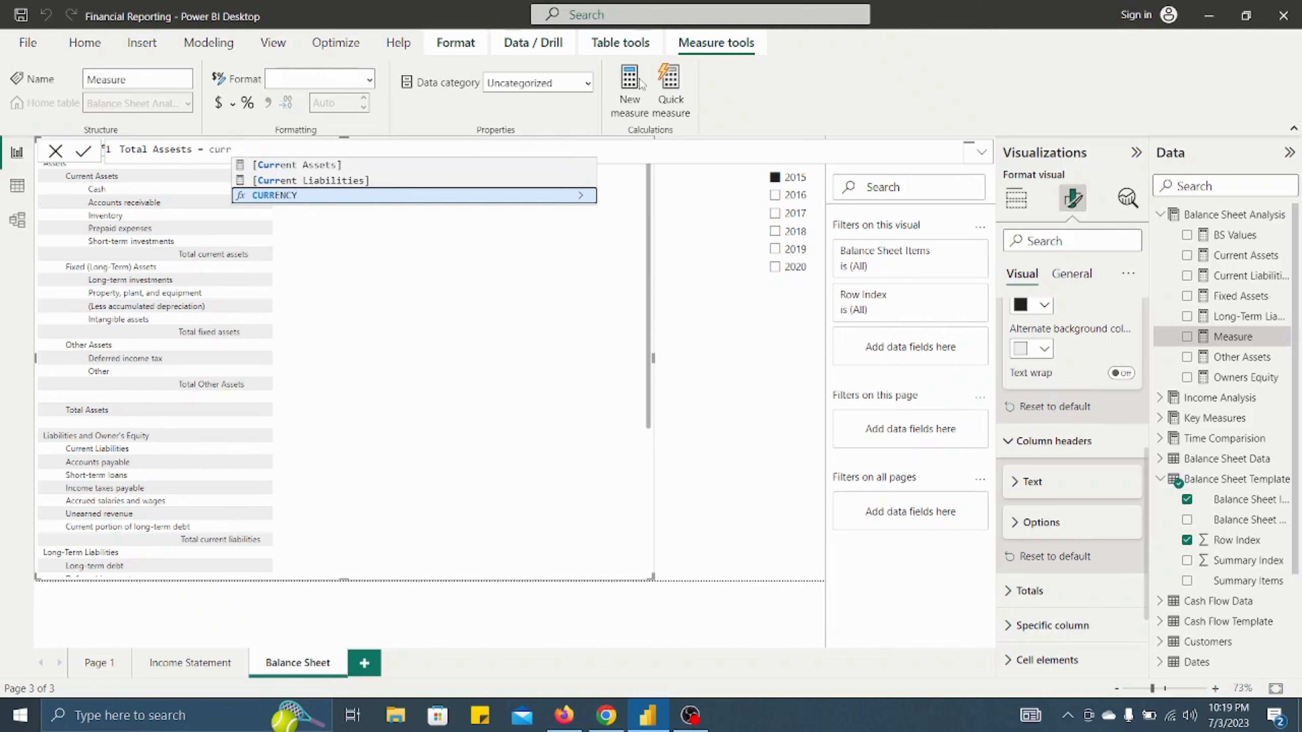
key("Up")
key("Up")
key("Tab")
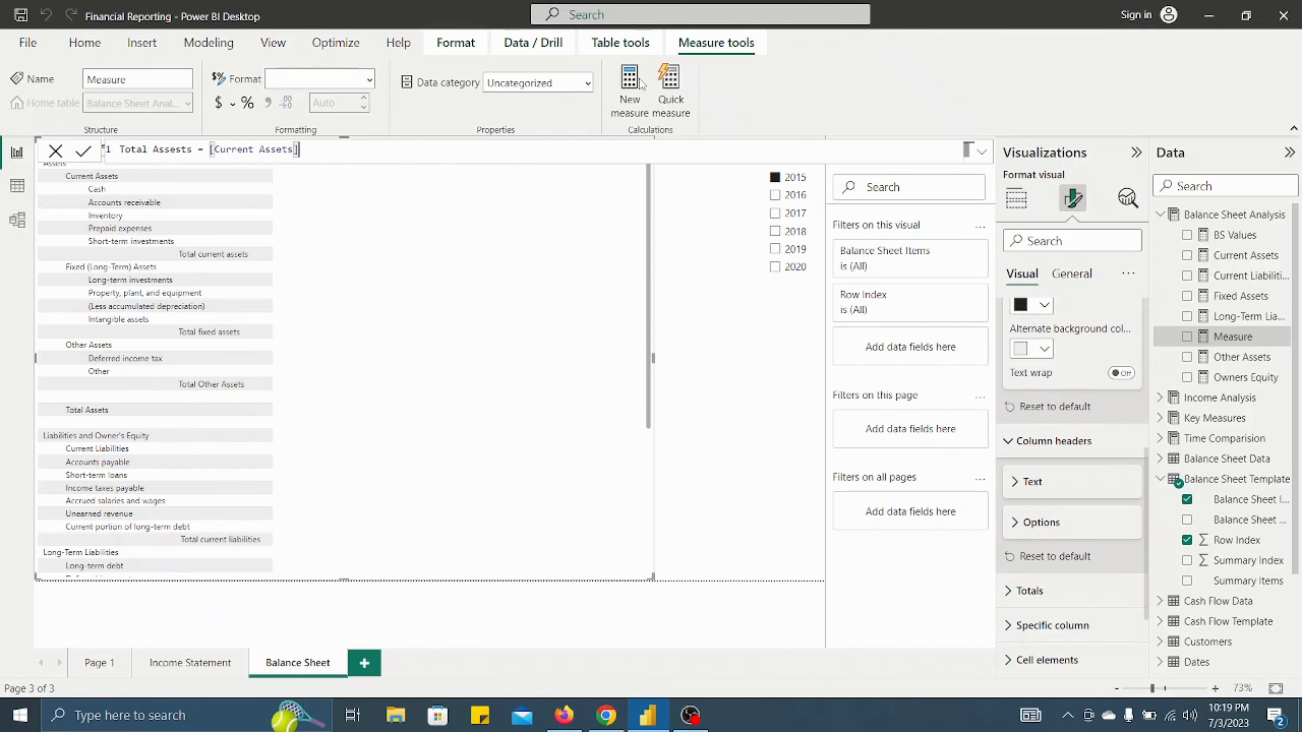
type("+fixed")
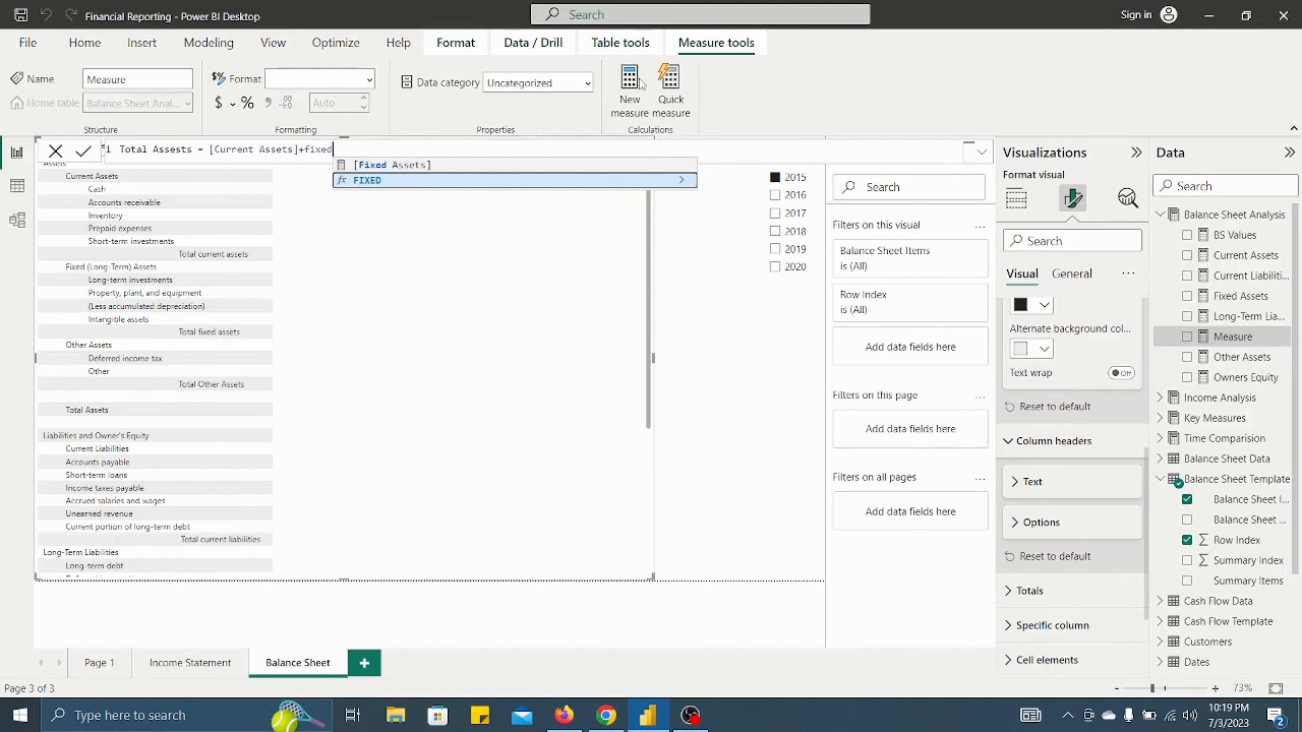
key("Up")
key("Tab")
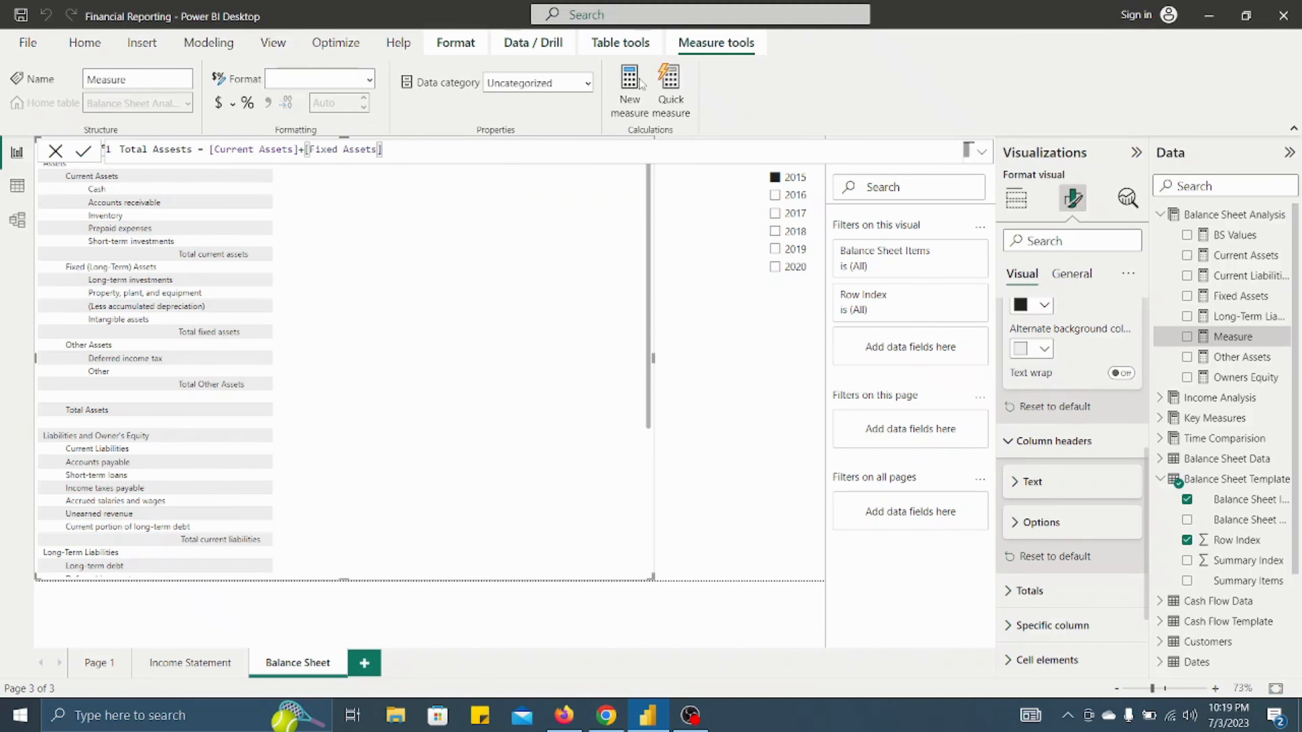
type("+other")
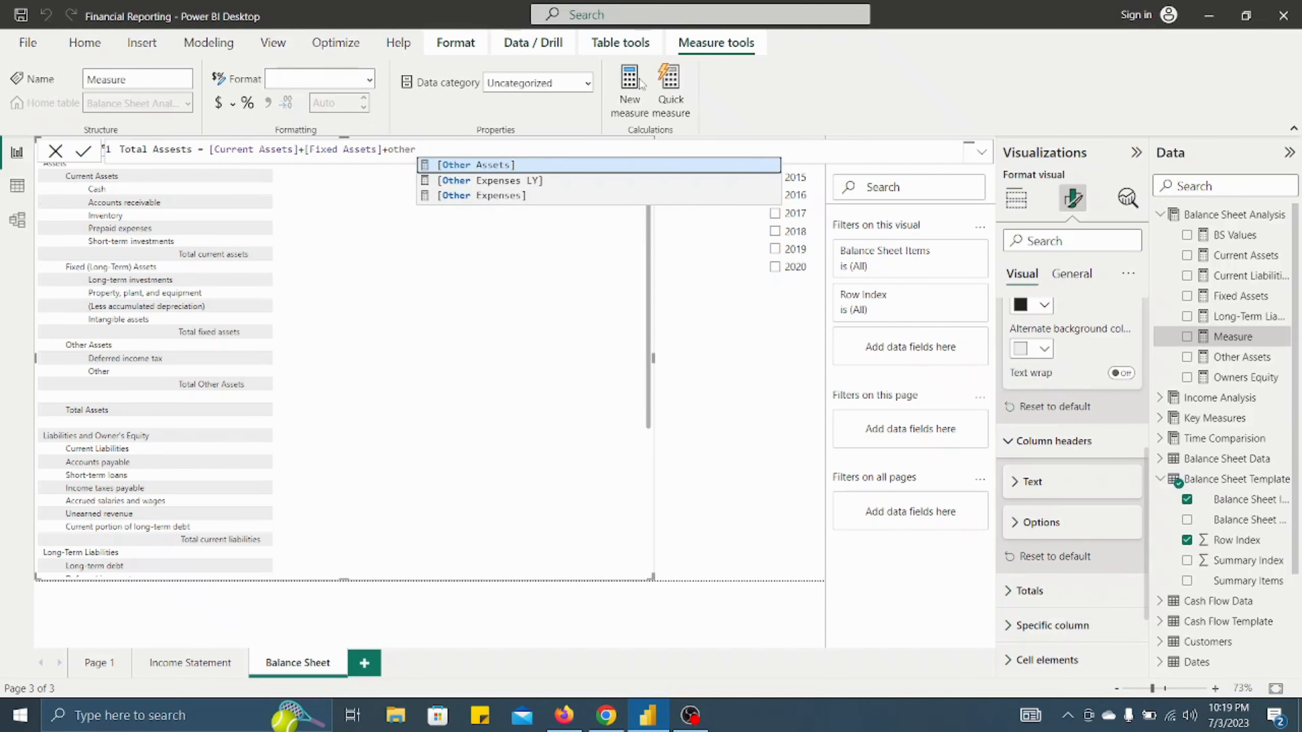
key("Tab")
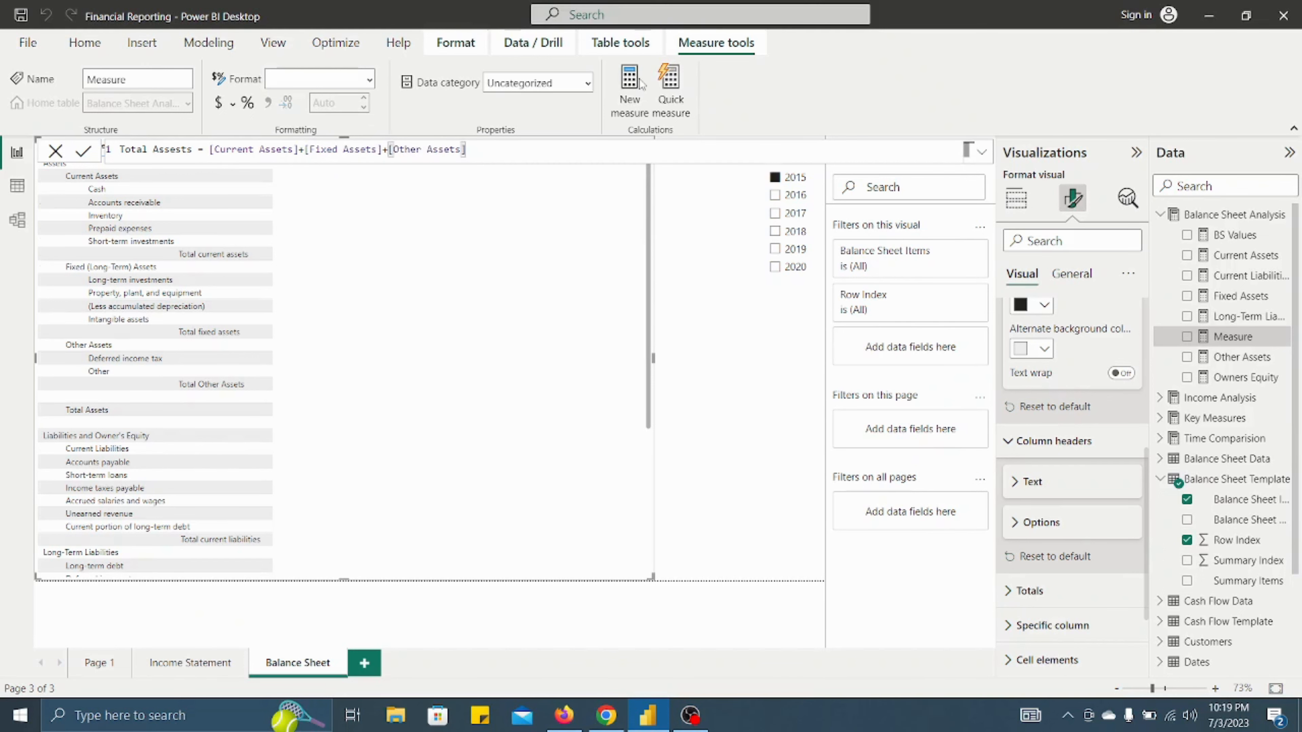
key("Return")
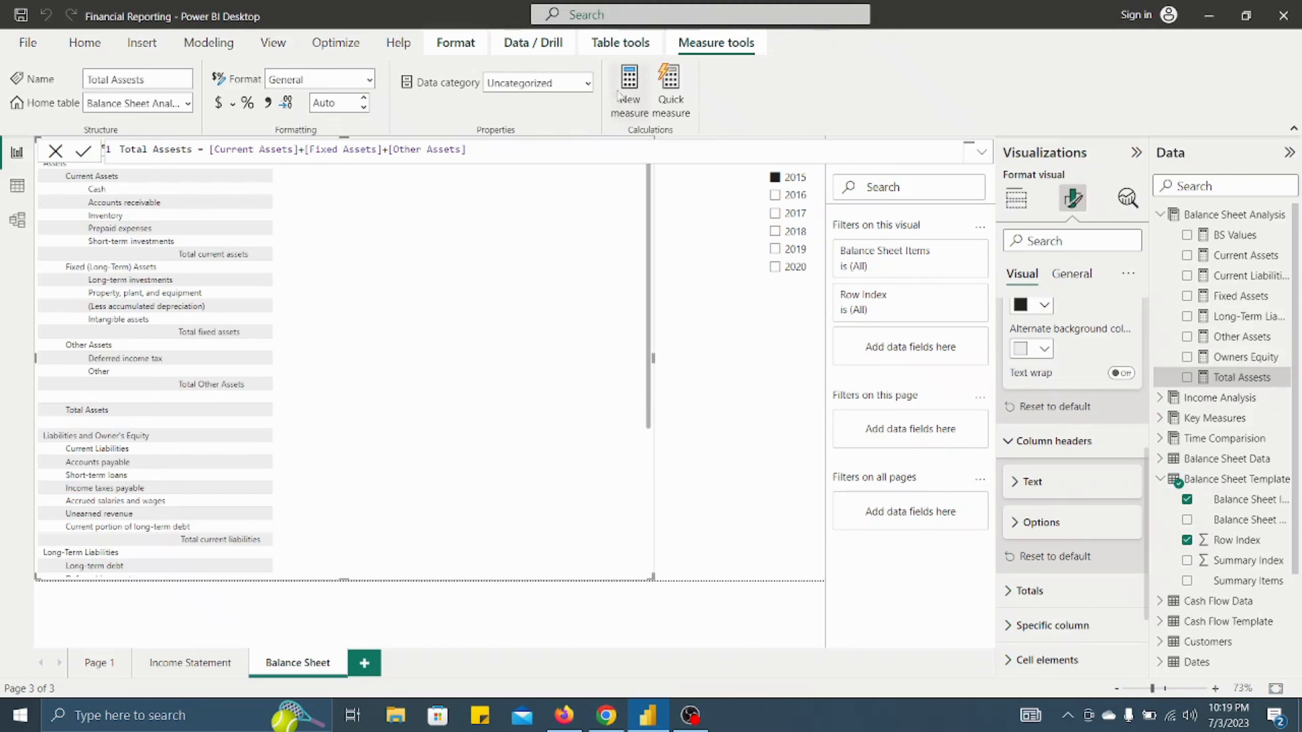
- Create a measure named Liabilities and Owners Equity that adds [Current Liabilities], [Long-Term Liabilities] and [Owners Equity] on a second formula line
left_click(628, 92)
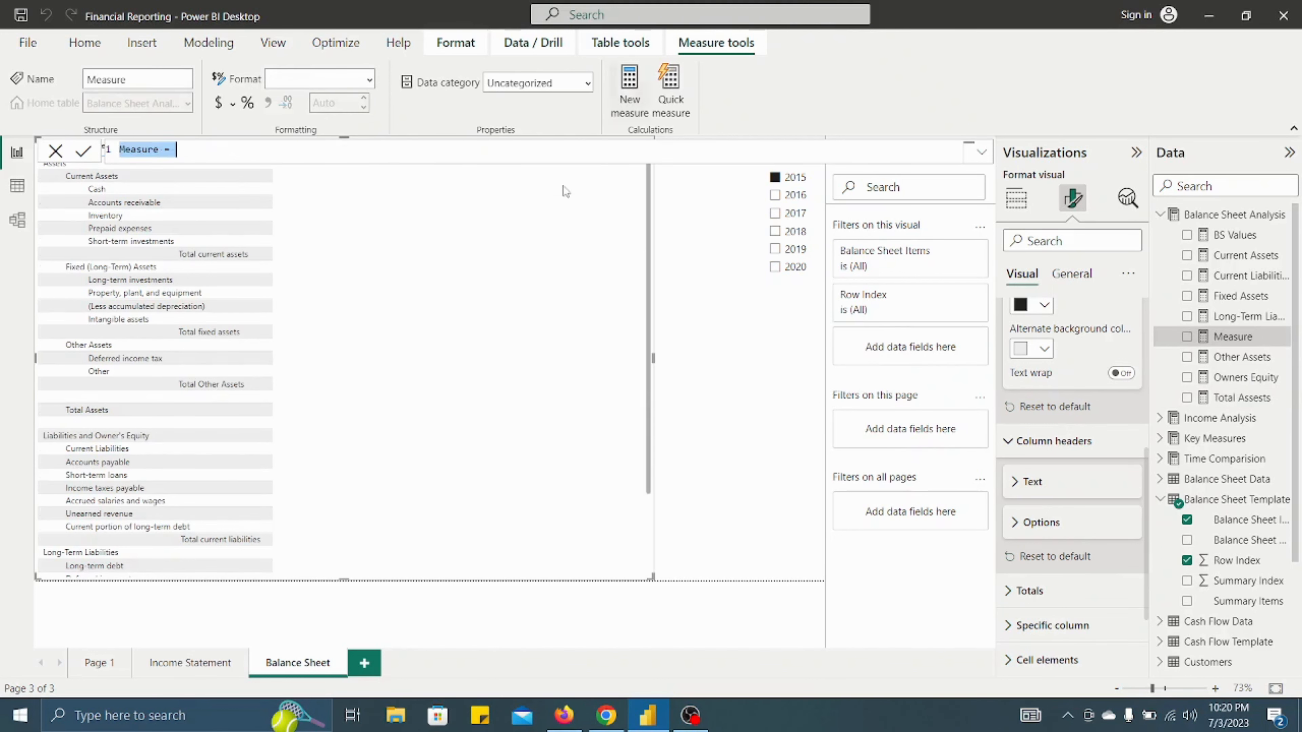
type("Liabilities and Owners Equity =")
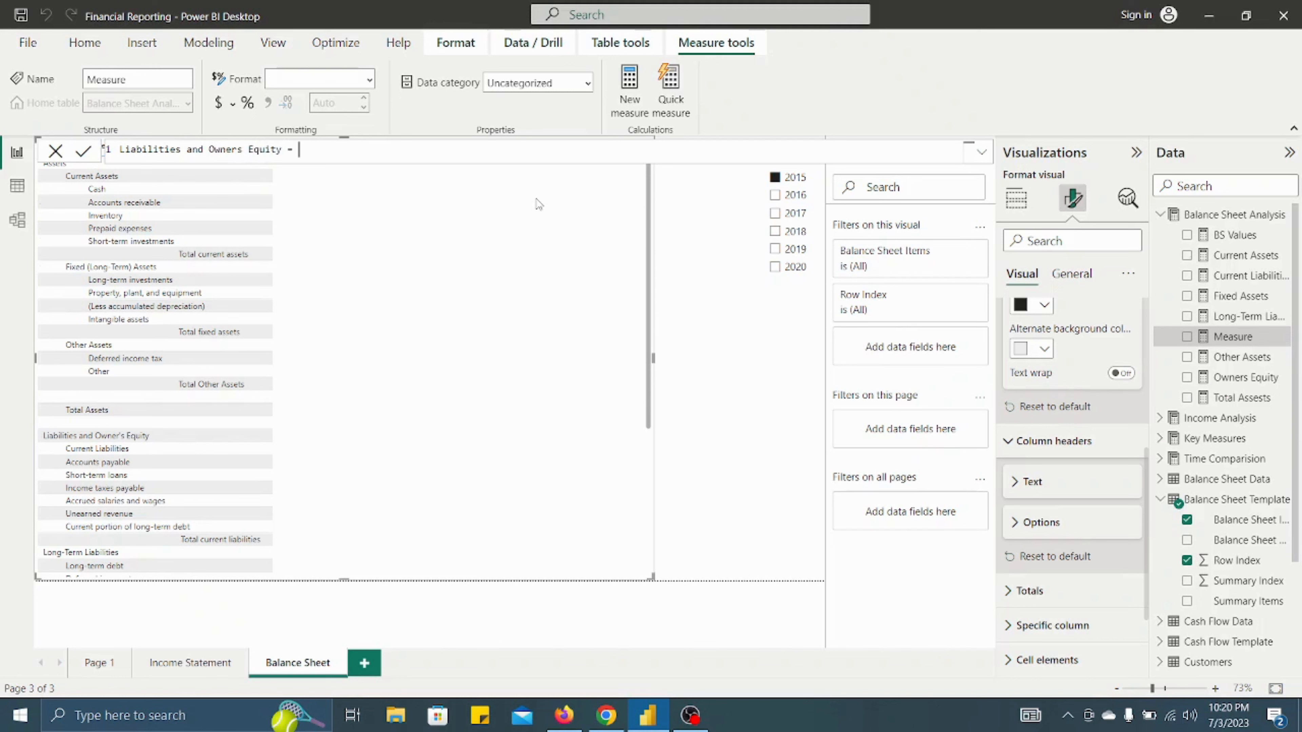
key("shift+Return")
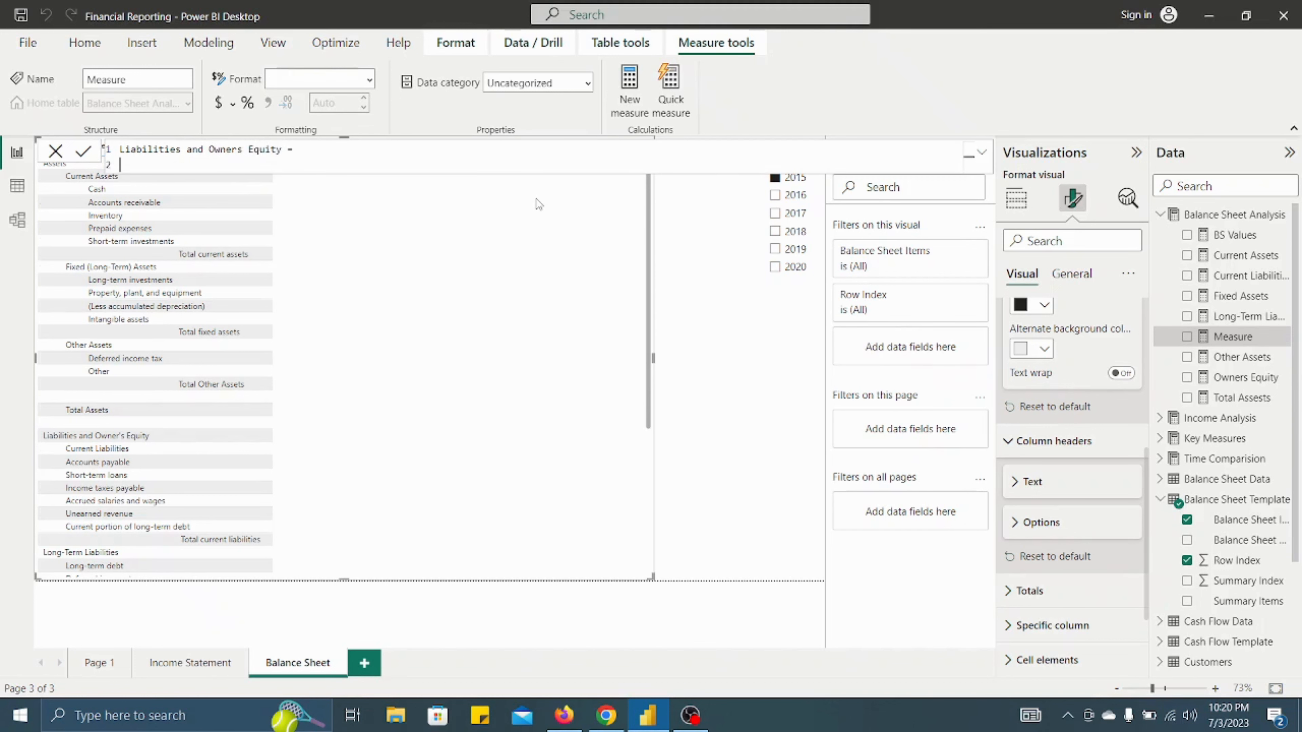
type("curr")
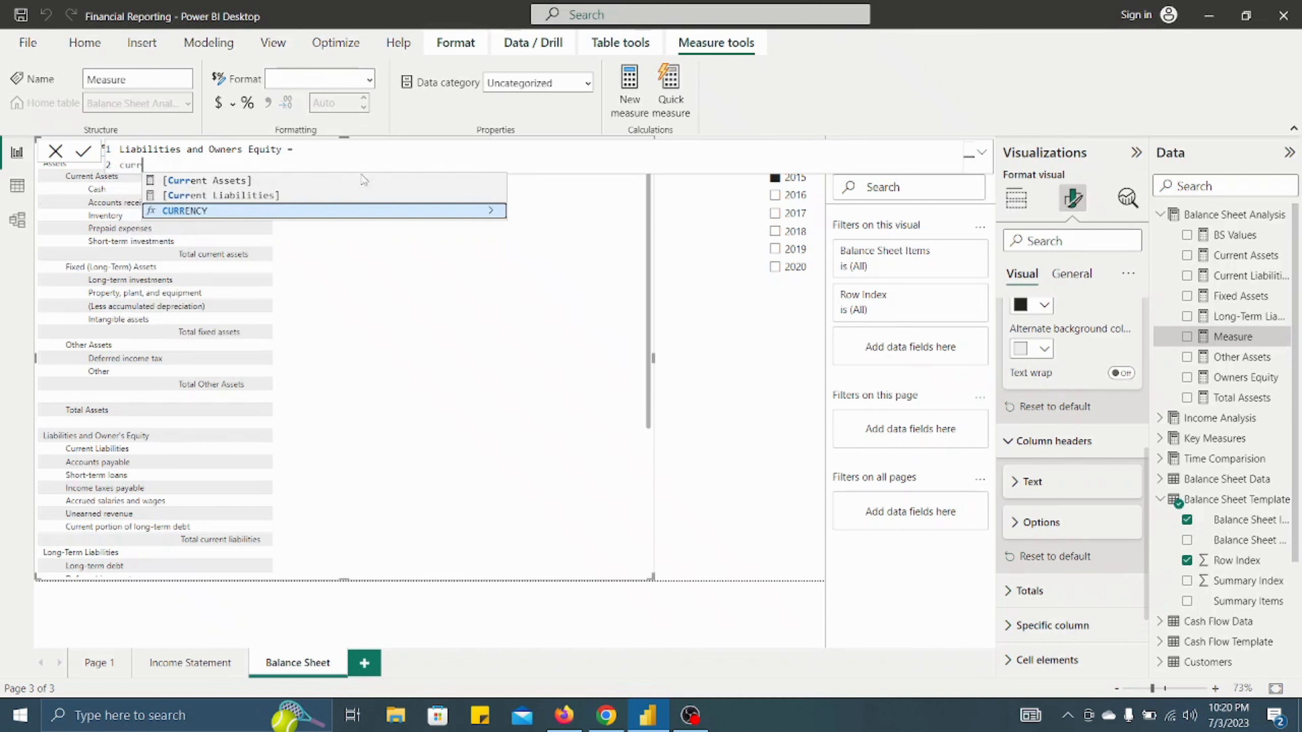
left_click(299, 197)
type("+l")
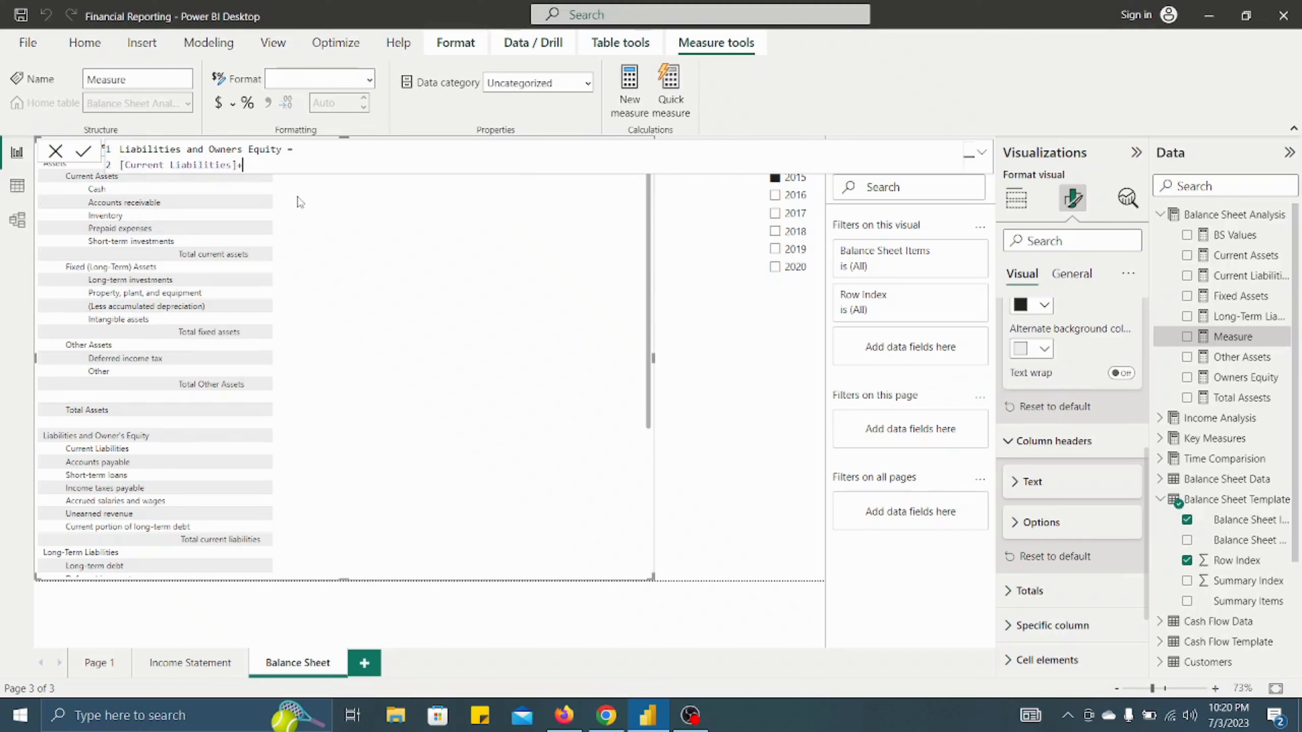
type("on")
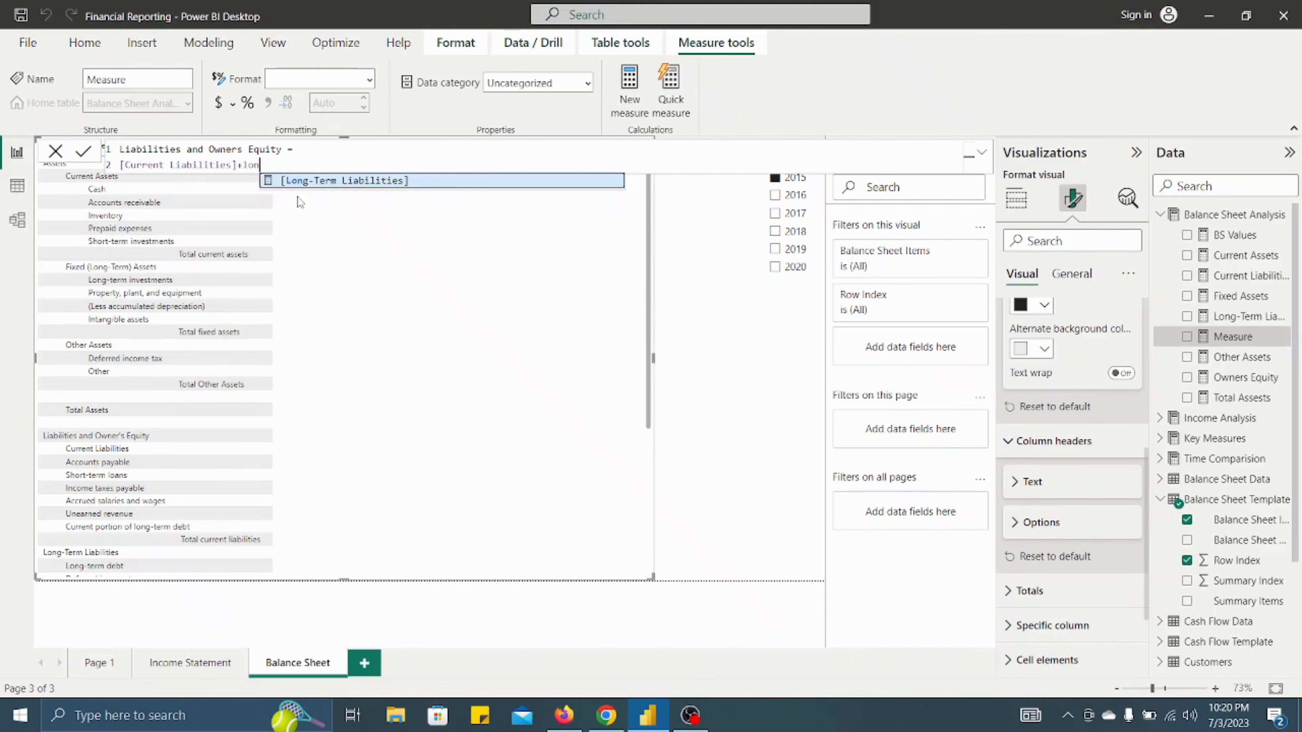
key("Tab")
type("+")
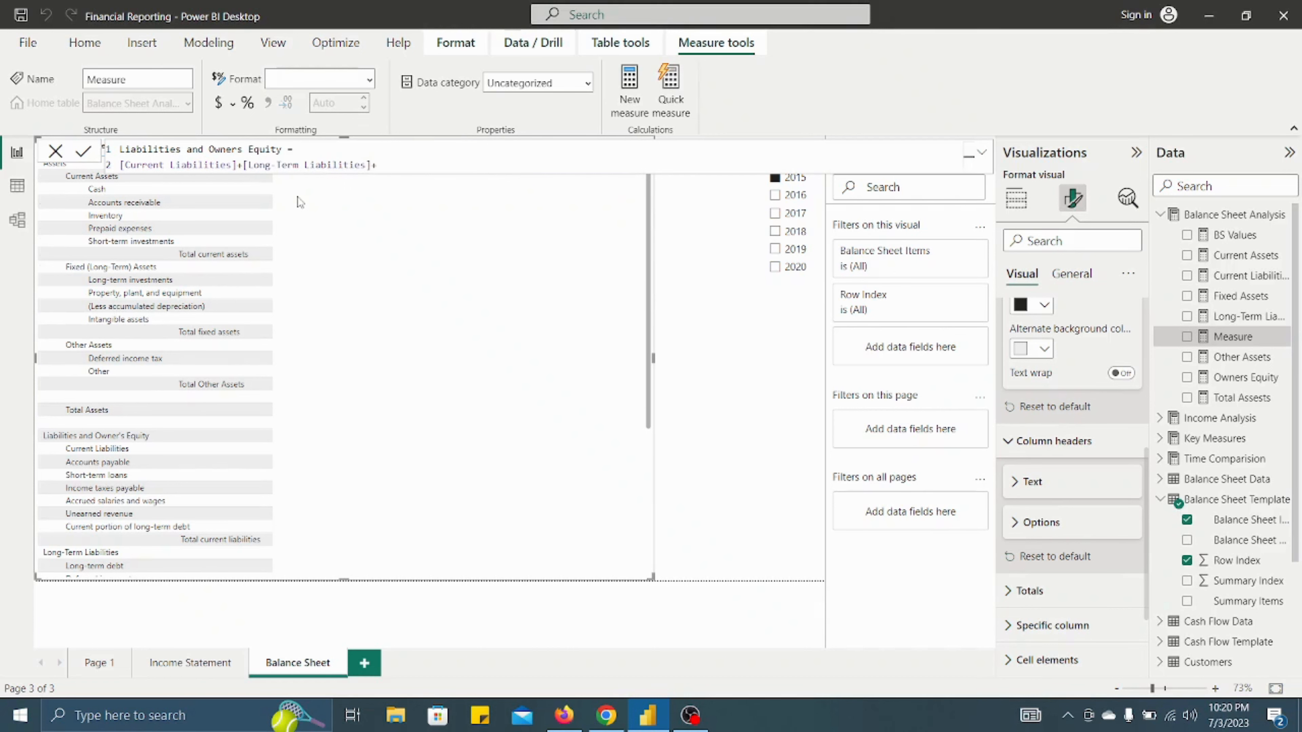
type("own")
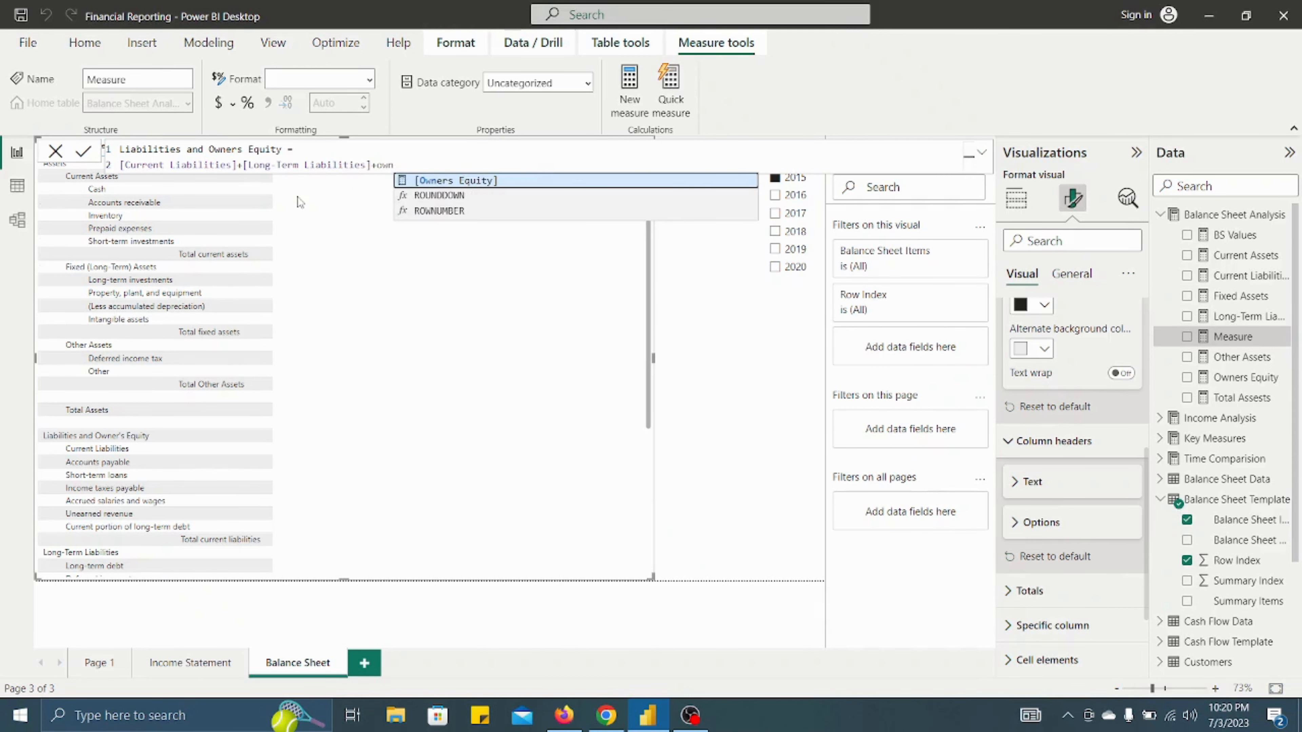
key("Tab")
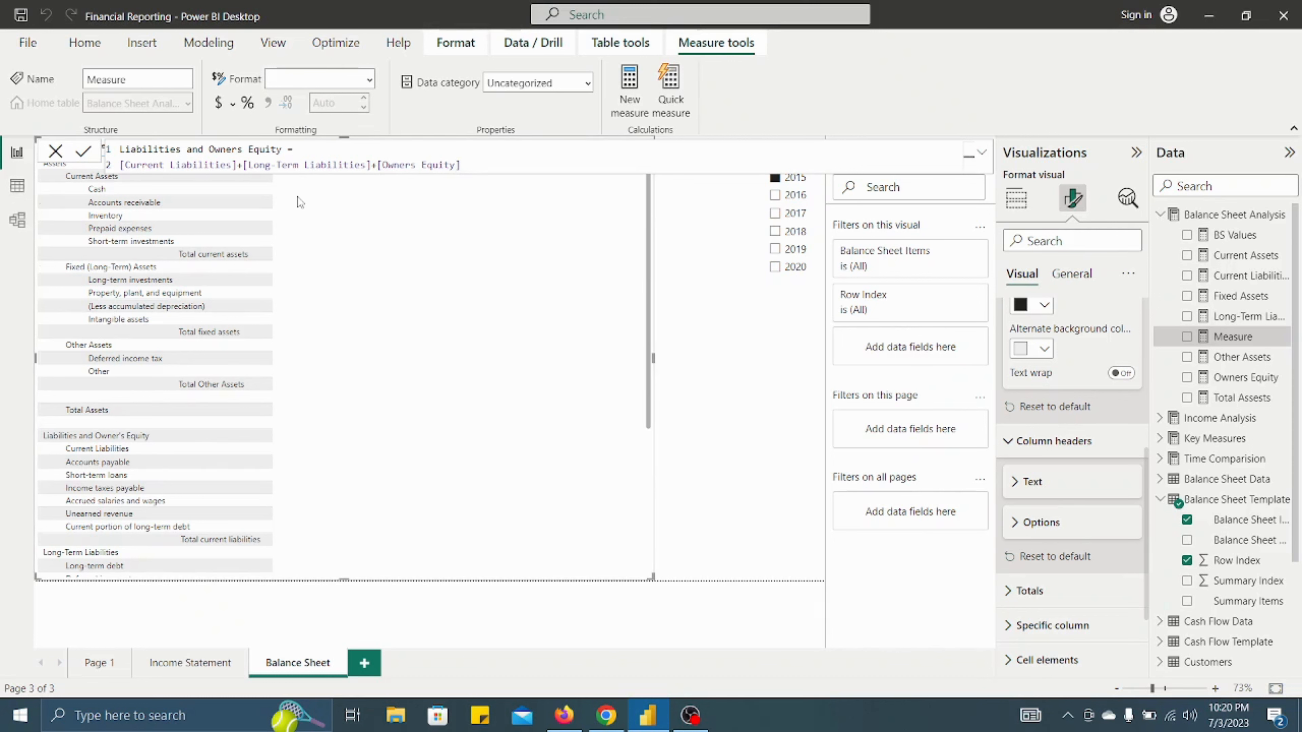
key("Return")
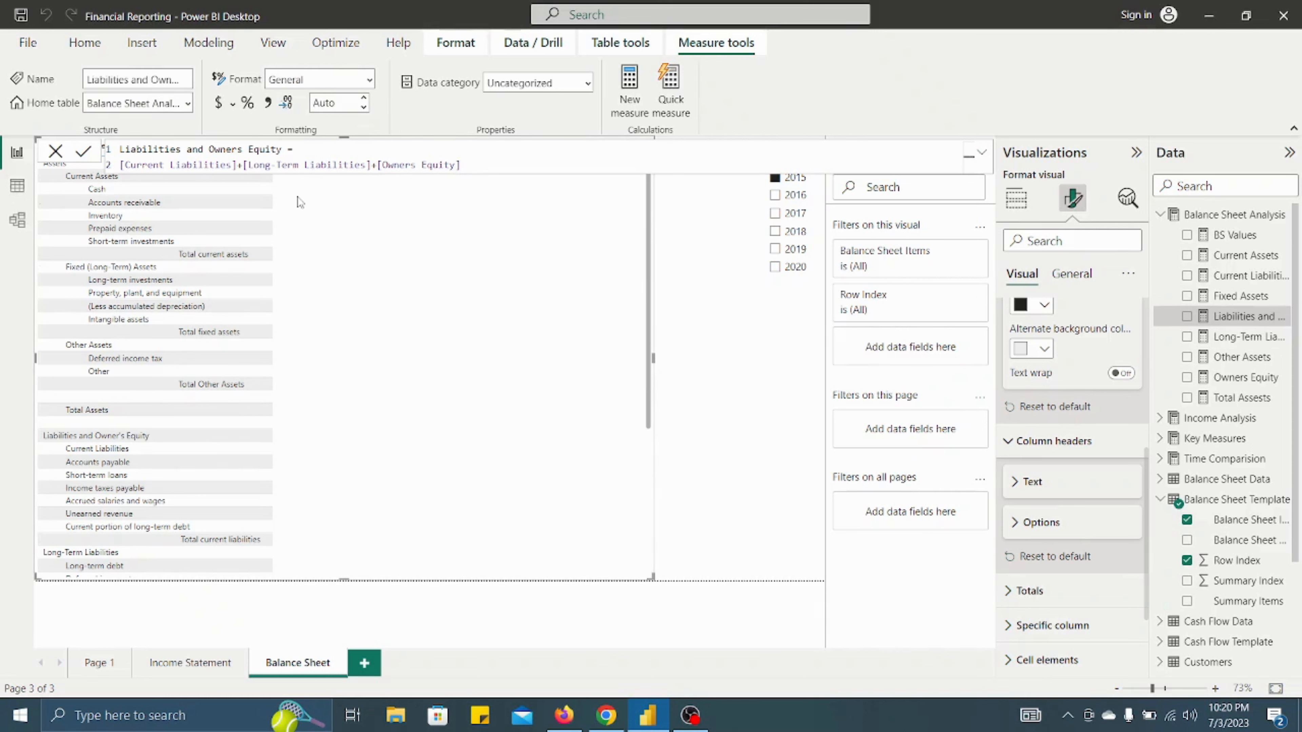